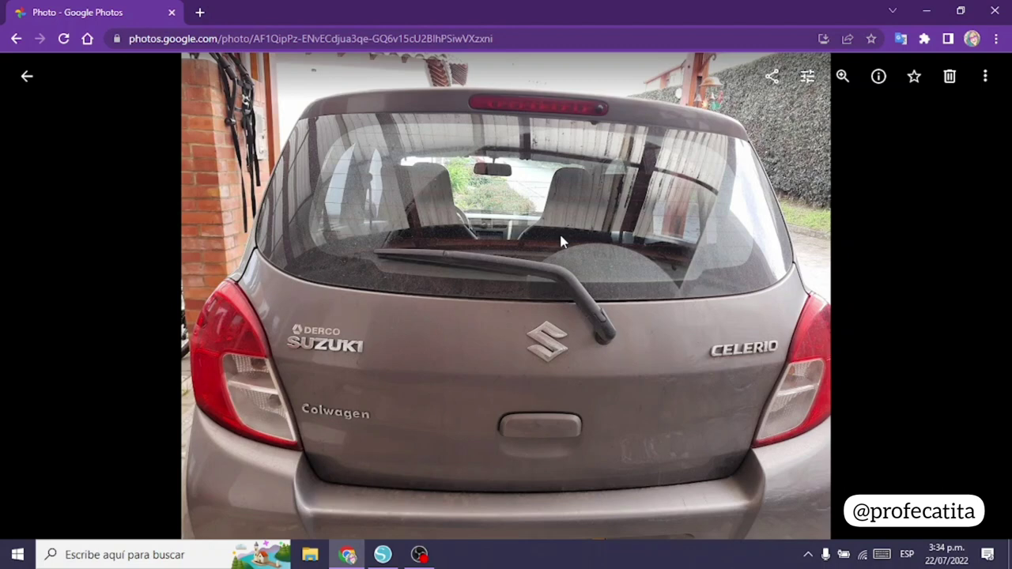
- Download the photo of the car's rear from Google Photos to the Descargas folder as a JPEG
left_click(986, 76)
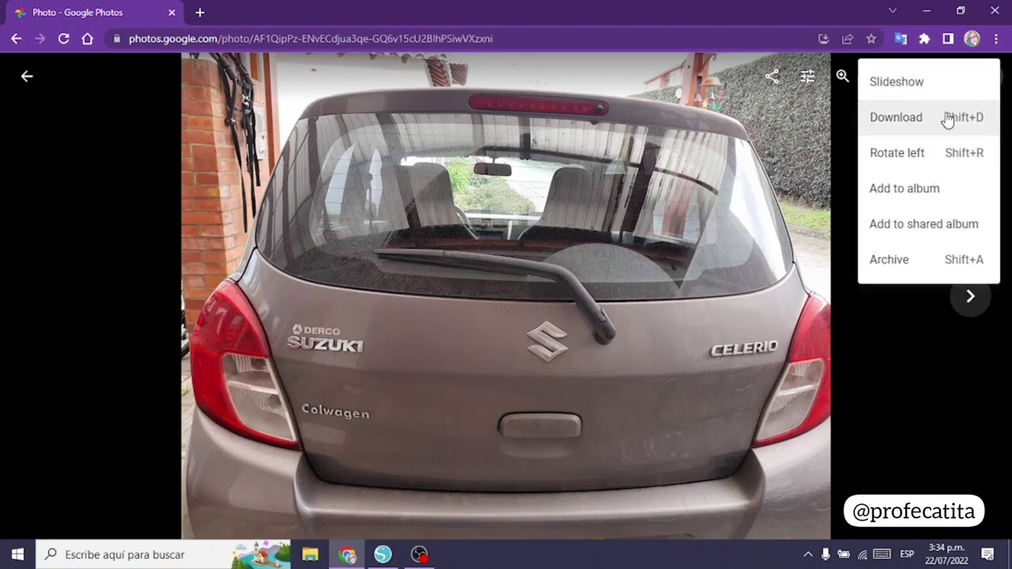
left_click(946, 118)
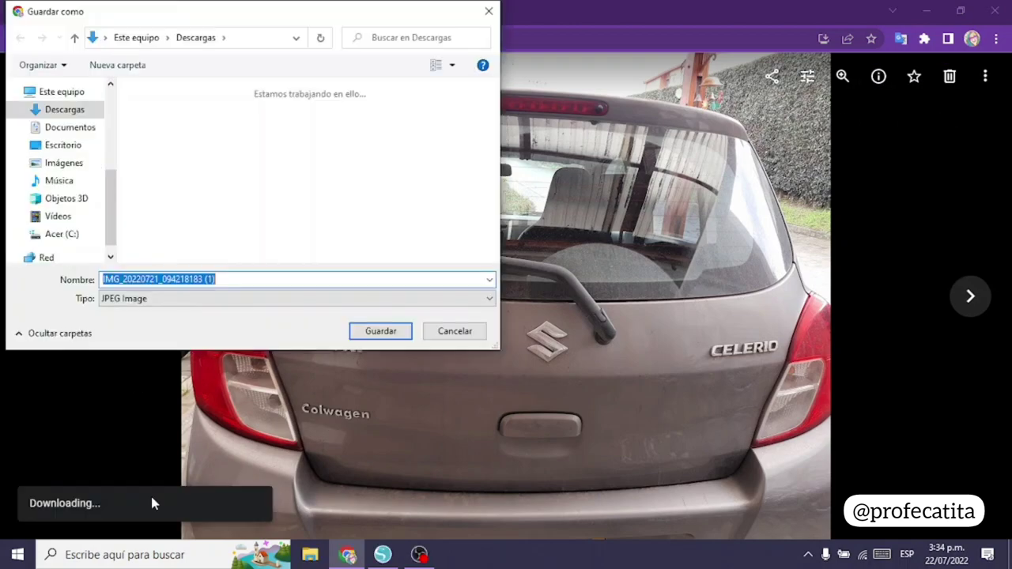
left_click(384, 332)
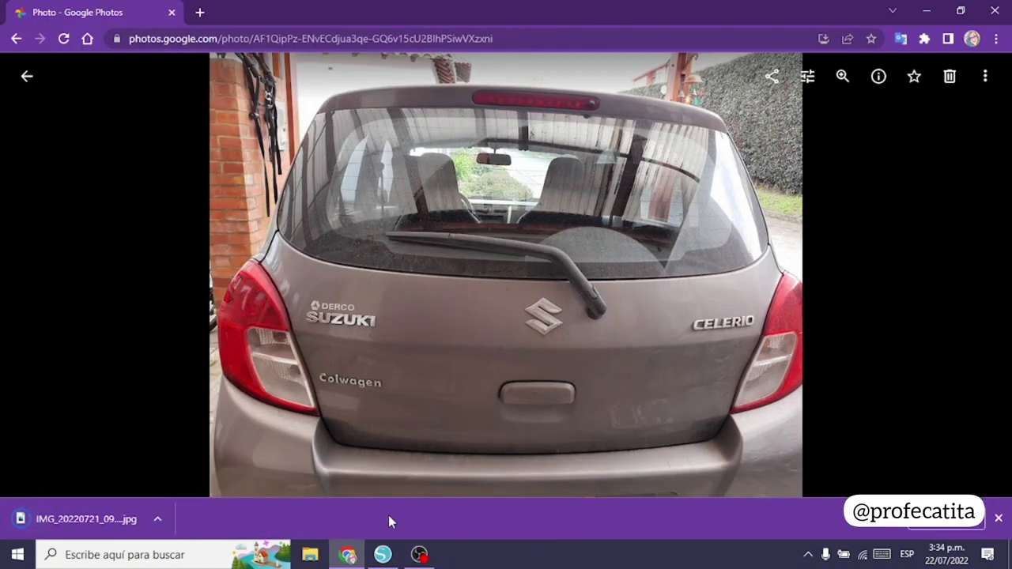
left_click(383, 555)
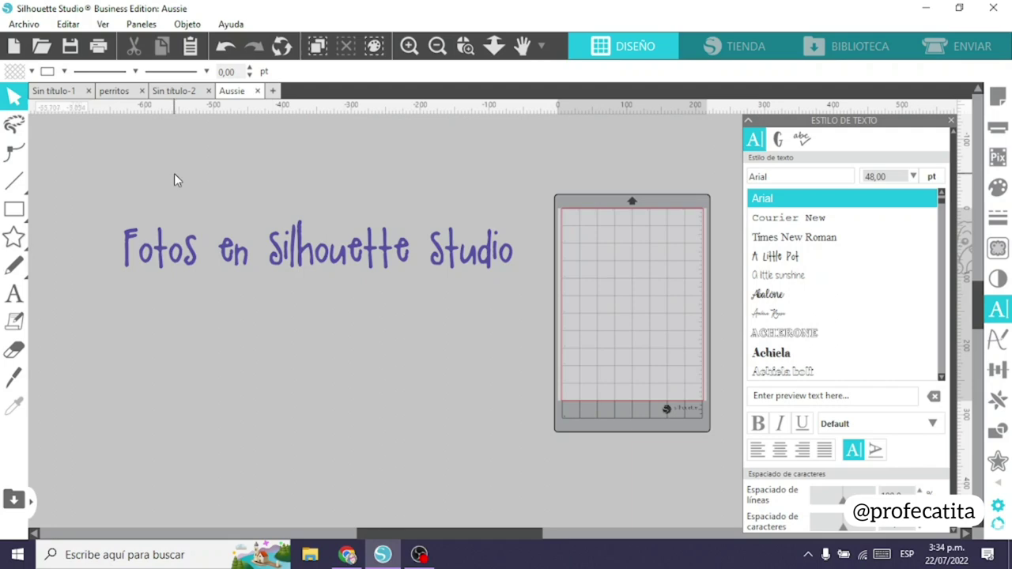
left_click(33, 27)
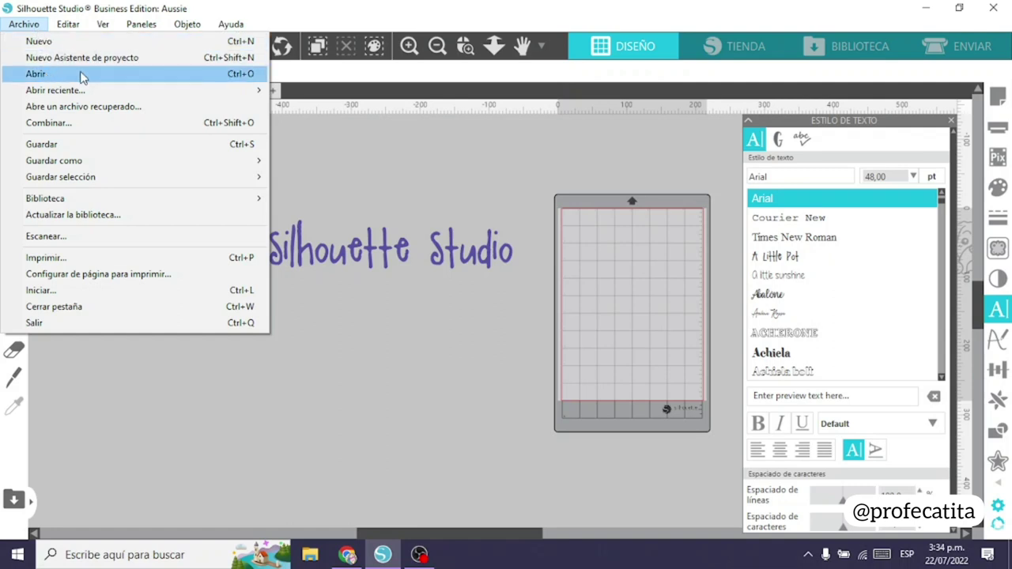
left_click(82, 124)
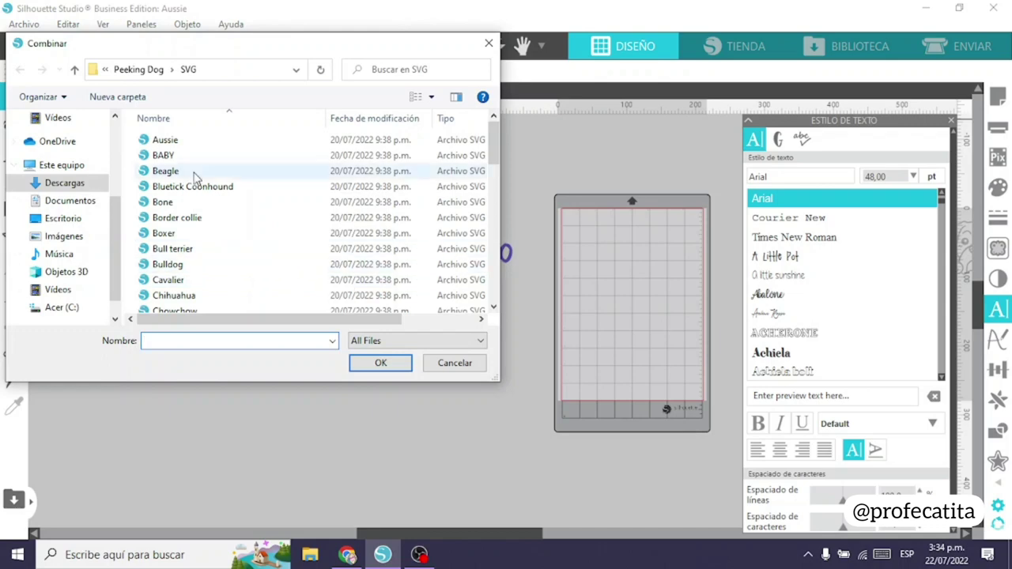
left_click(71, 183)
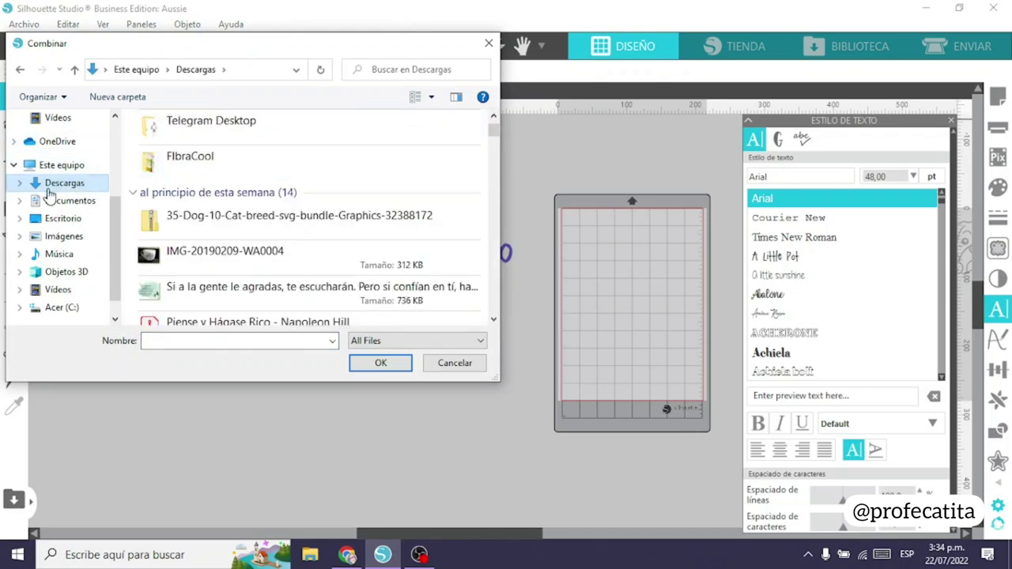
left_click(177, 143)
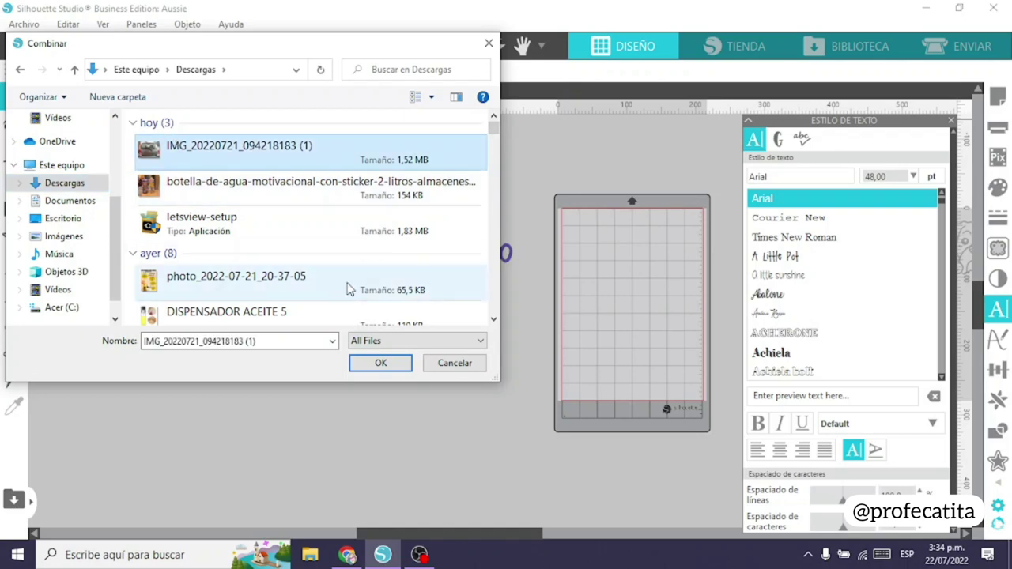
left_click(384, 375)
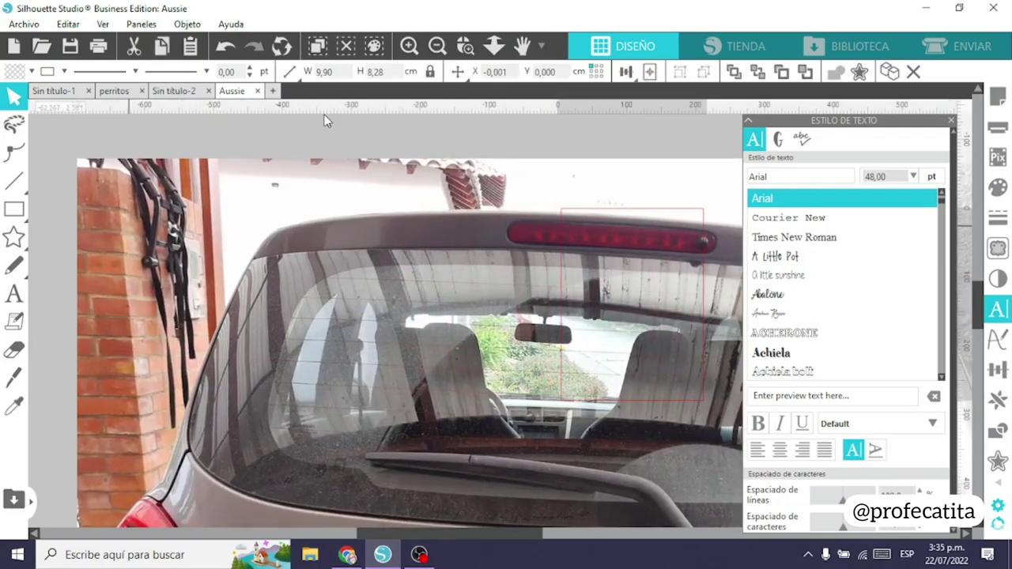
- Move the inserted car photo up and to the left so that most of it lies off the cutting mat
left_click(437, 47)
left_click(437, 48)
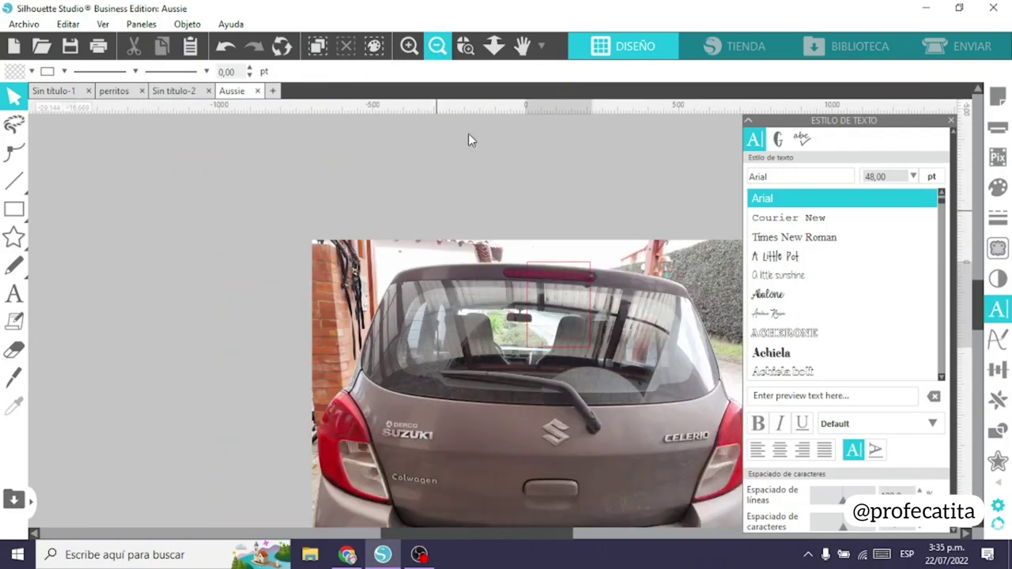
left_click_drag(482, 254, 324, 183)
left_click(713, 322)
left_click_drag(564, 531, 546, 530)
left_click(506, 321)
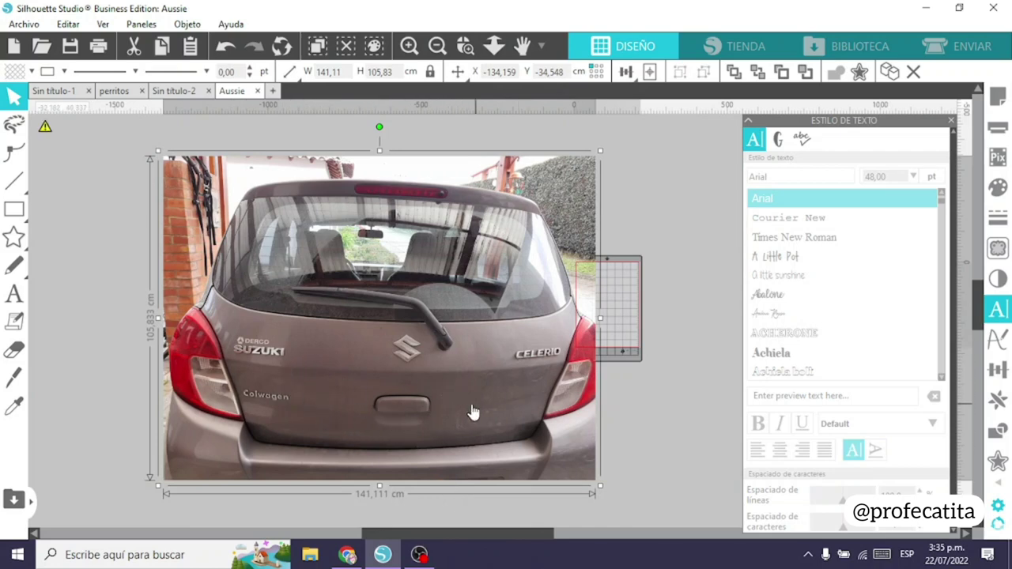
scroll(478, 408, "down", 1)
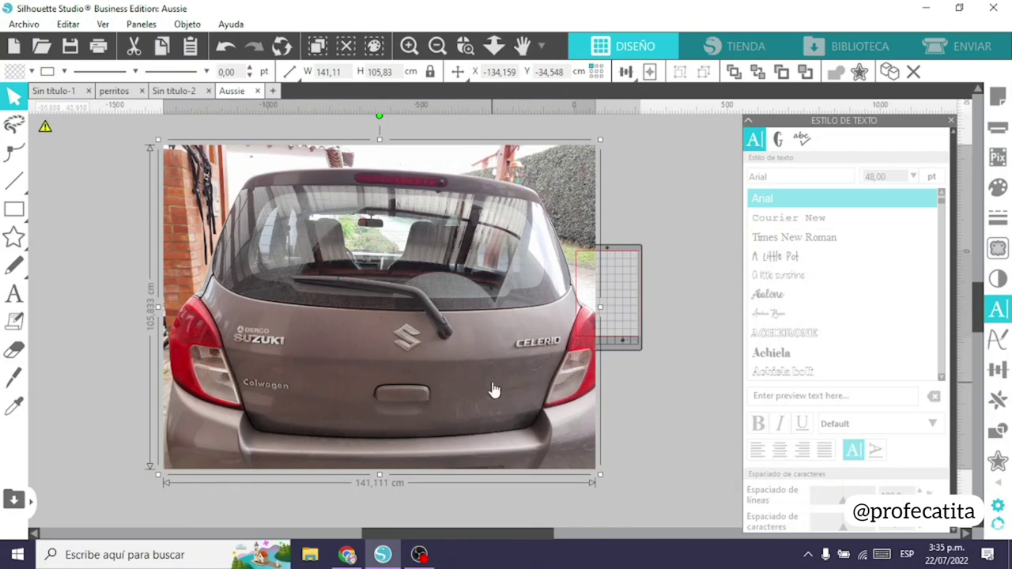
- Crop the top of the car photo by lowering its two upper corner points together to just above the car roof
double_click(504, 181)
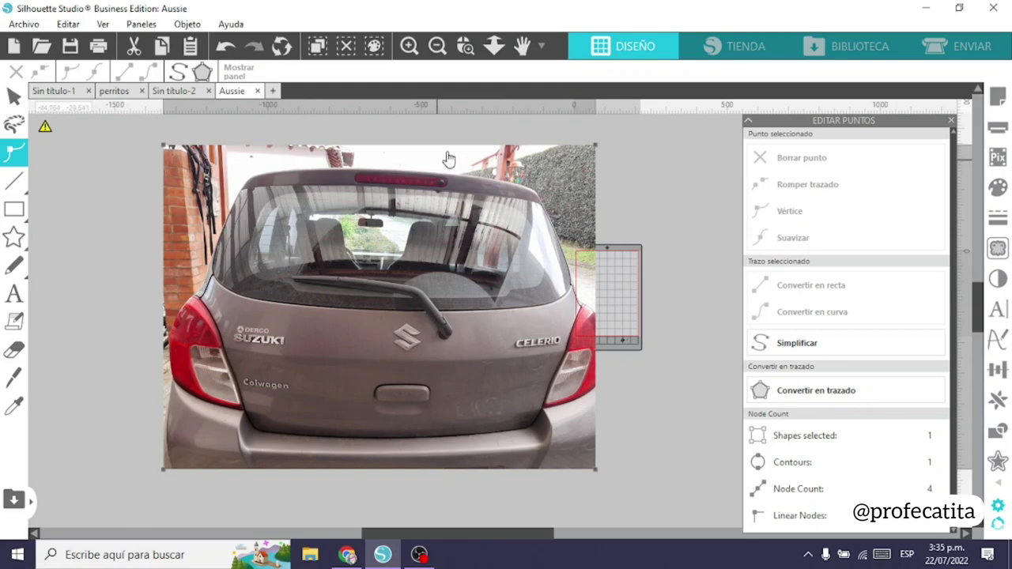
left_click(164, 146)
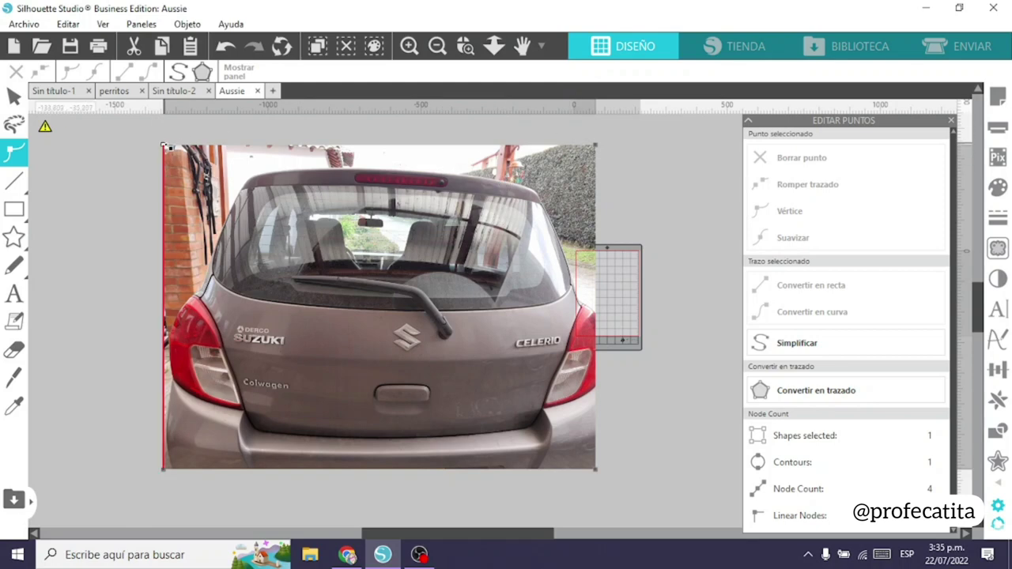
left_click(597, 146)
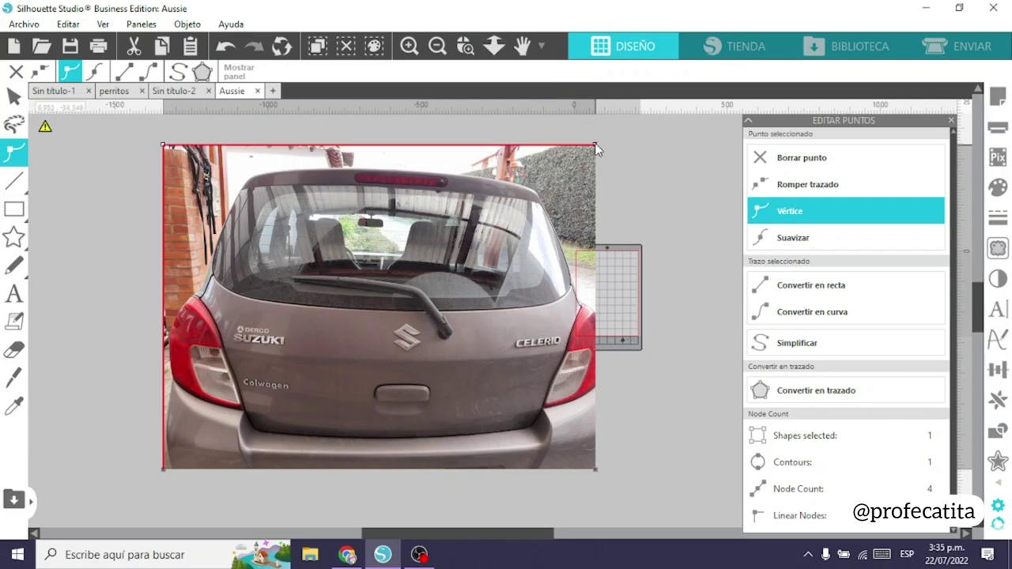
key("Down")
key("Down")
key("Down")
key("Down")
key("Down")
key("Down")
key("Down")
key("Down")
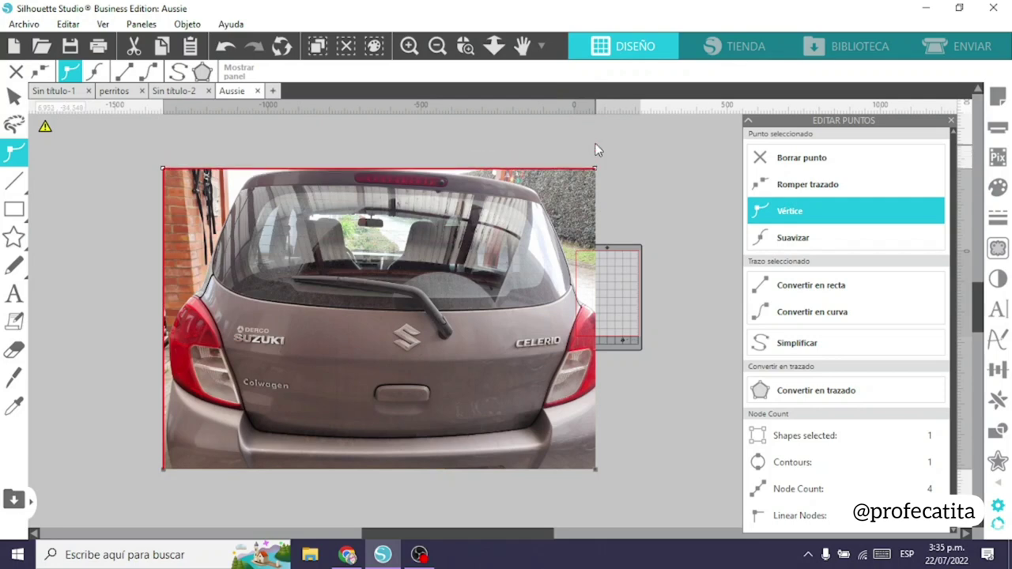
key("Down")
key("Down")
key("Down")
key("Down")
key("Down")
key("Down")
key("Down")
key("Down")
key("Down")
key("Down")
key("Down")
key("Down")
key("Up")
key("Up")
key("Up")
key("Up")
key("Up")
key("Up")
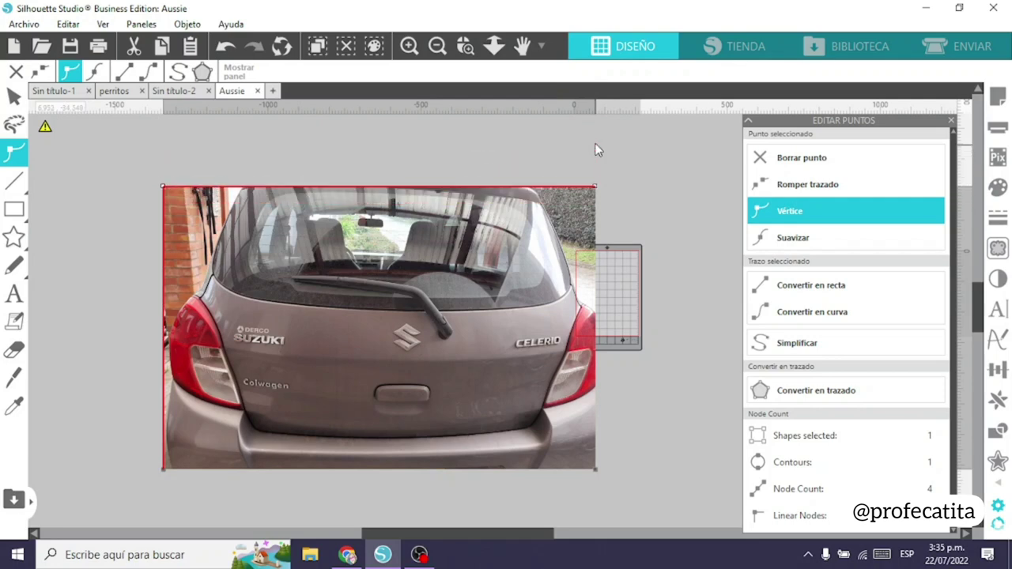
key("Up")
key("Up")
key("Up")
key("Up")
key("Up")
key("Up")
key("Up")
key("Up")
key("Up")
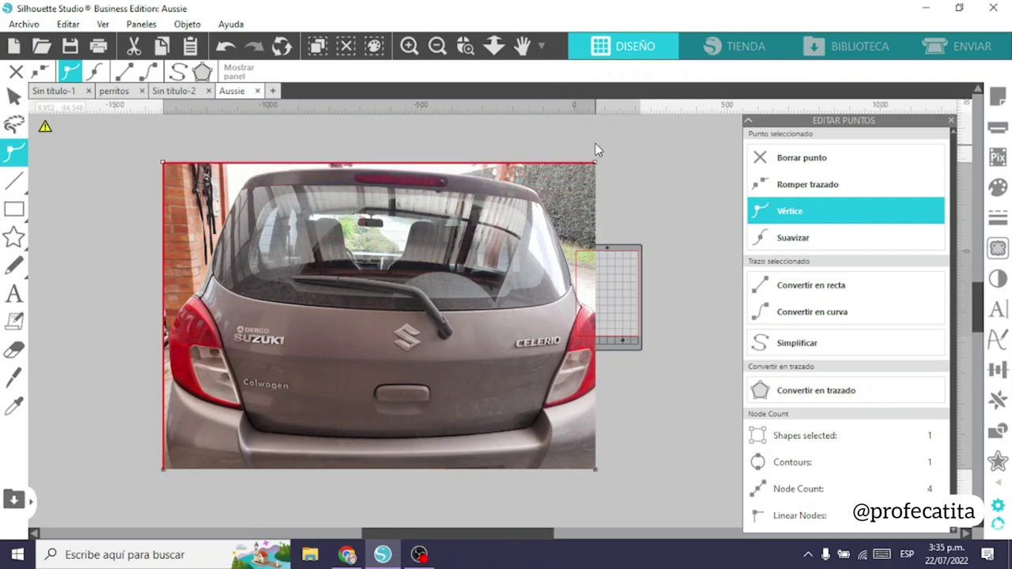
left_click(675, 162)
left_click(581, 185)
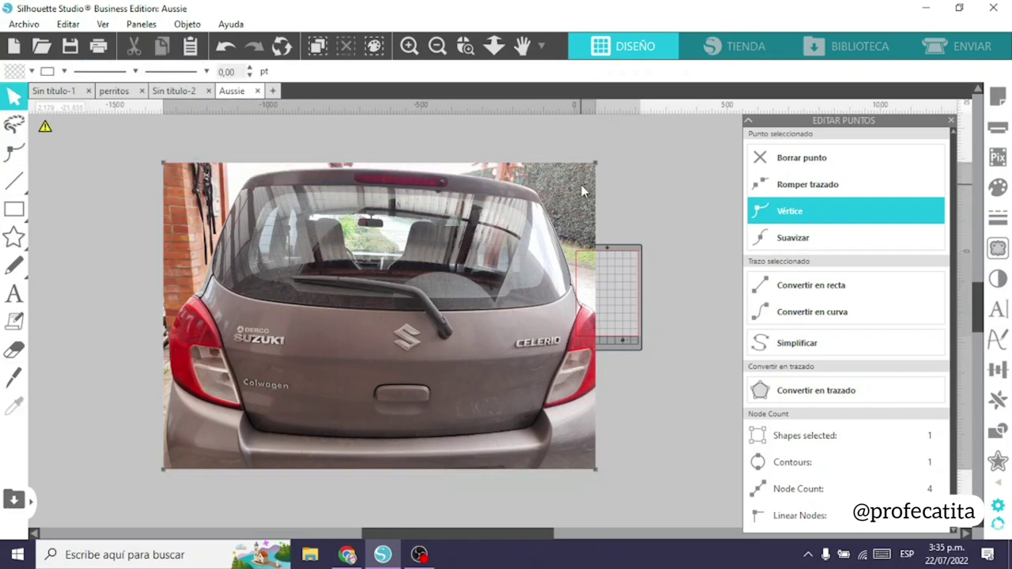
double_click(581, 185)
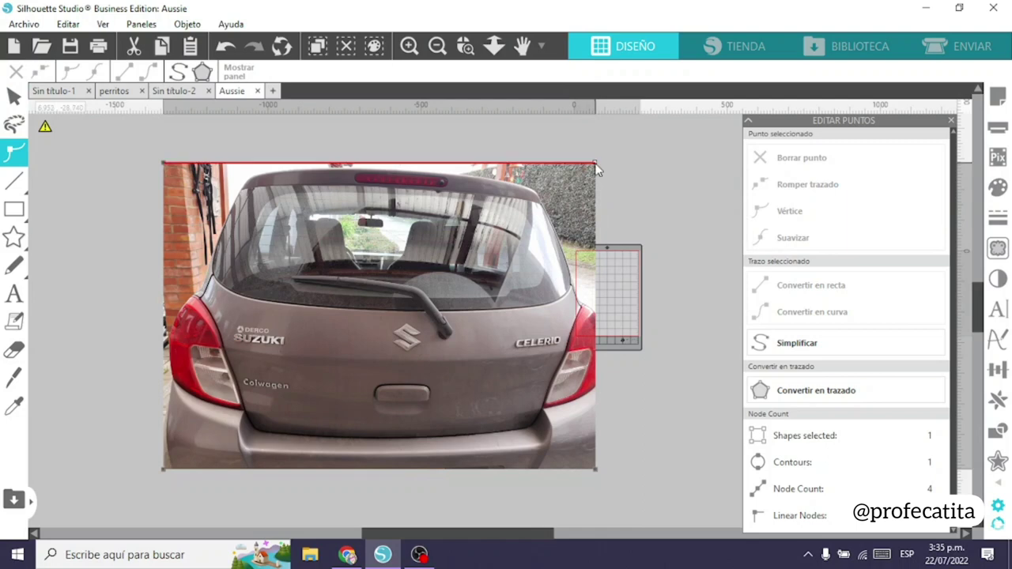
left_click(596, 166)
left_click(664, 147)
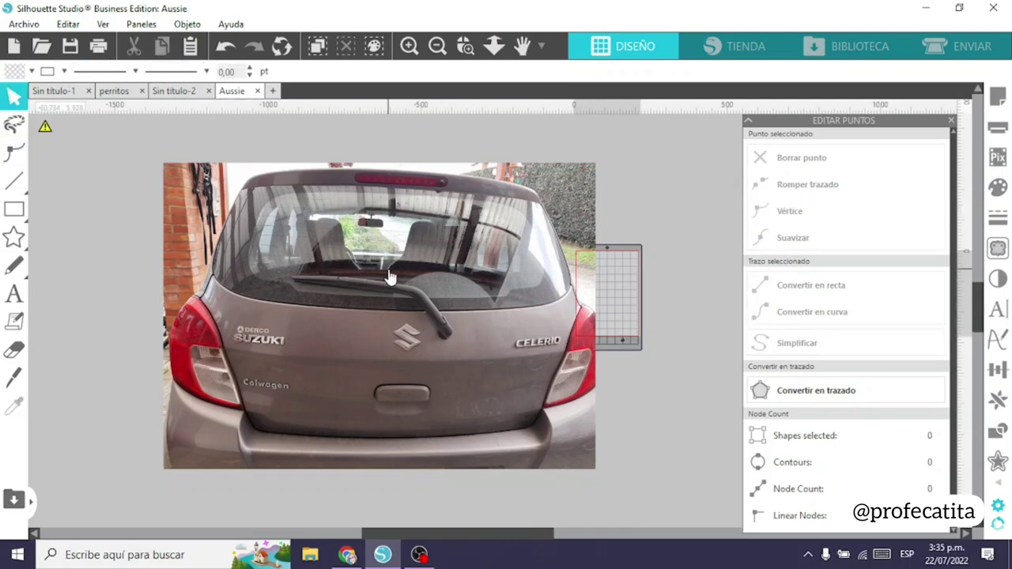
- Move the cropped car photo completely clear of the cutting mat and close the point editing options
mouse_move(396, 274)
left_mouse_down()
mouse_move(442, 265)
mouse_move(431, 267)
mouse_move(400, 368)
mouse_move(404, 278)
mouse_move(356, 260)
left_mouse_up()
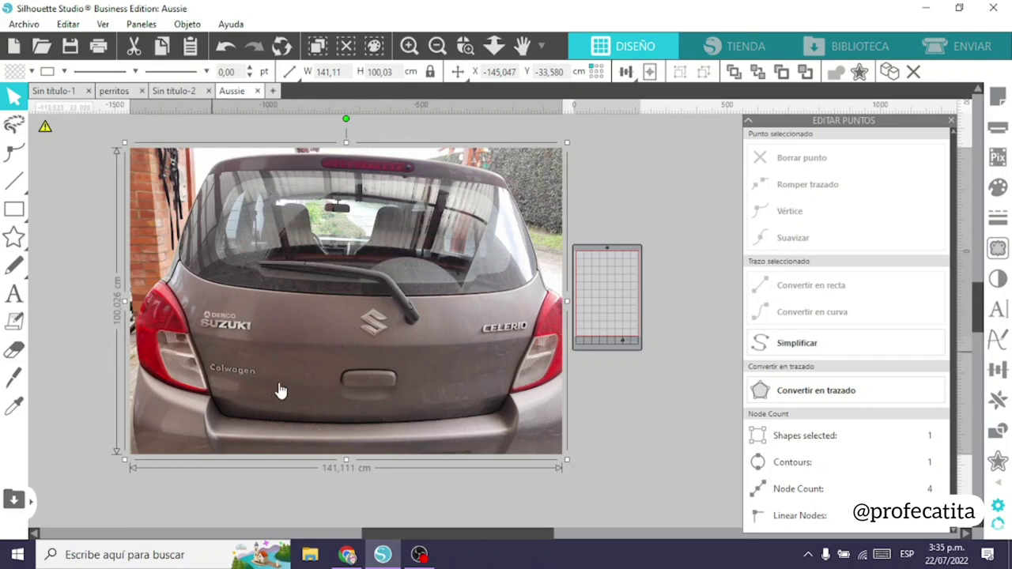
left_click(603, 187)
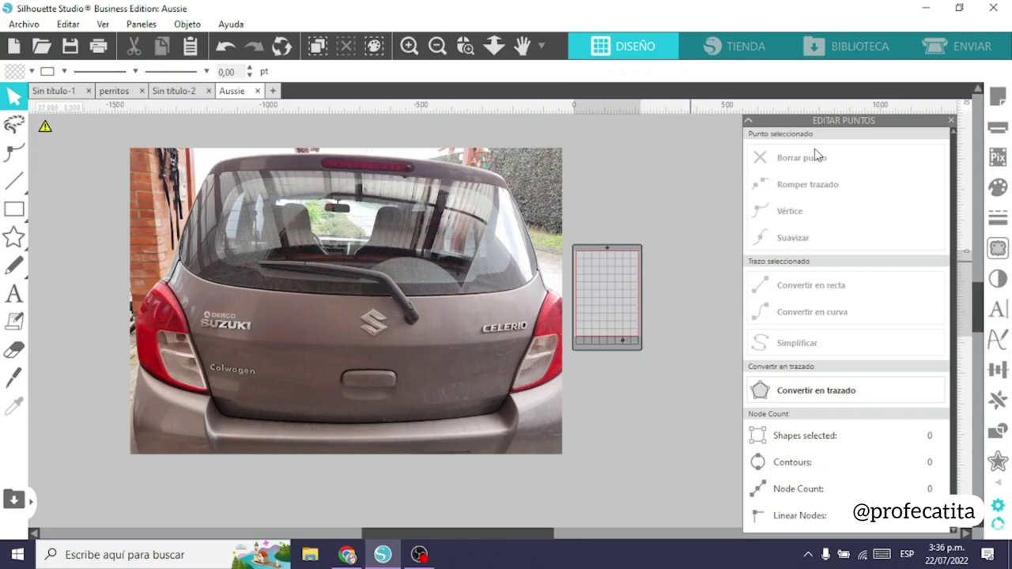
left_click(951, 120)
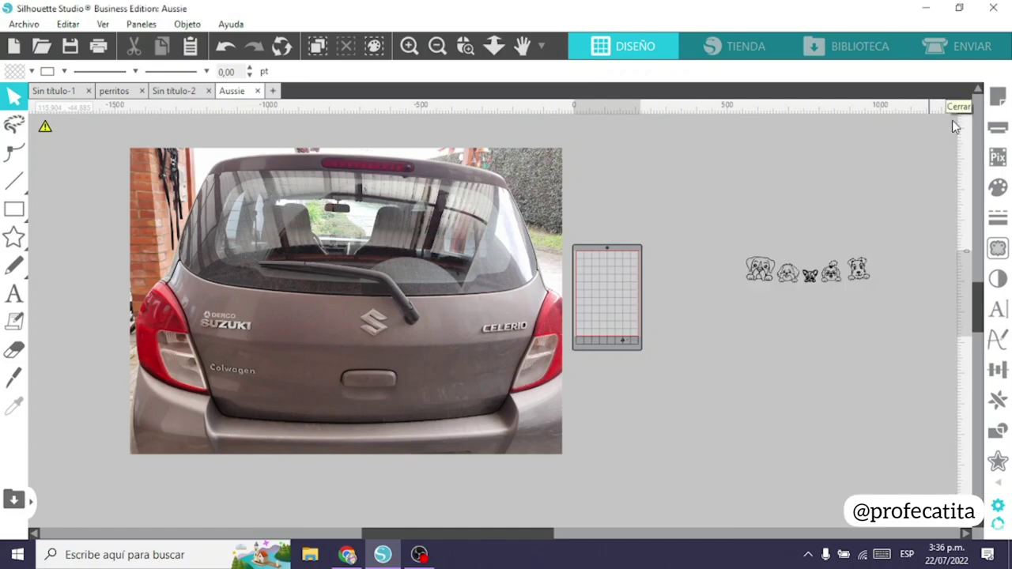
- Move the five dog drawings slightly closer to the mat and separate the leftmost dog from the row
left_click_drag(725, 235, 928, 307)
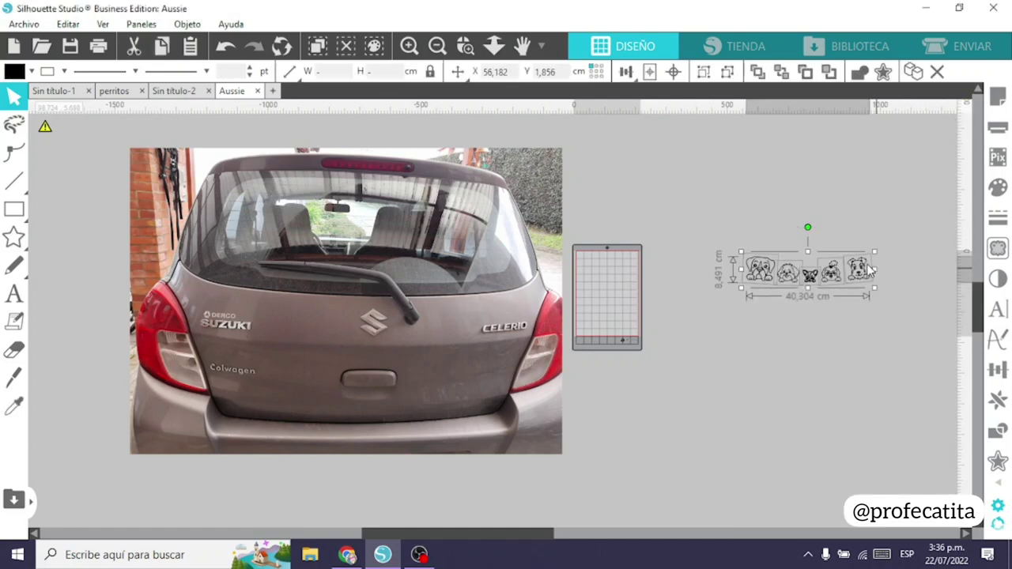
left_click_drag(864, 270, 833, 247)
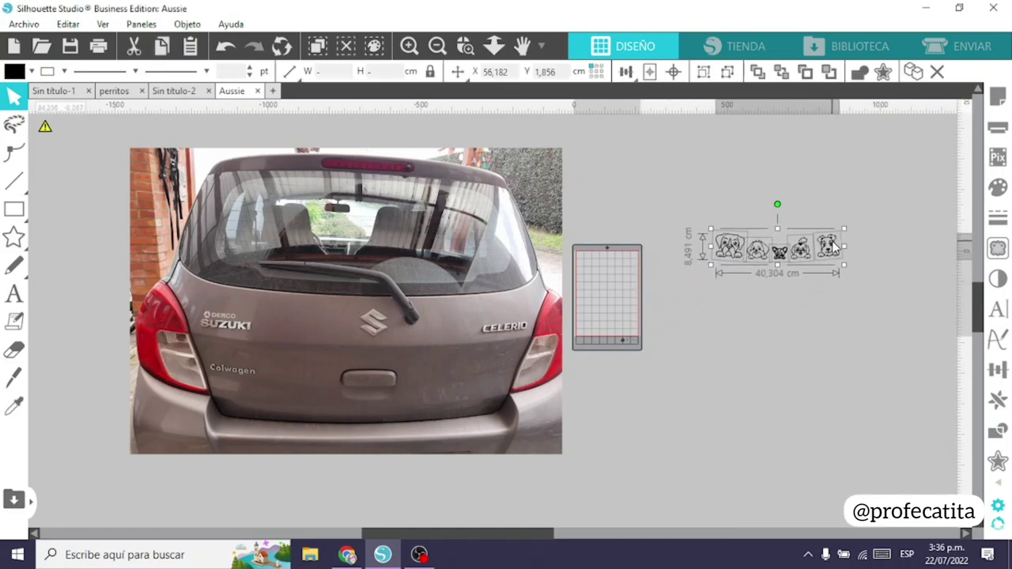
left_click(800, 149)
left_click_drag(723, 246, 704, 269)
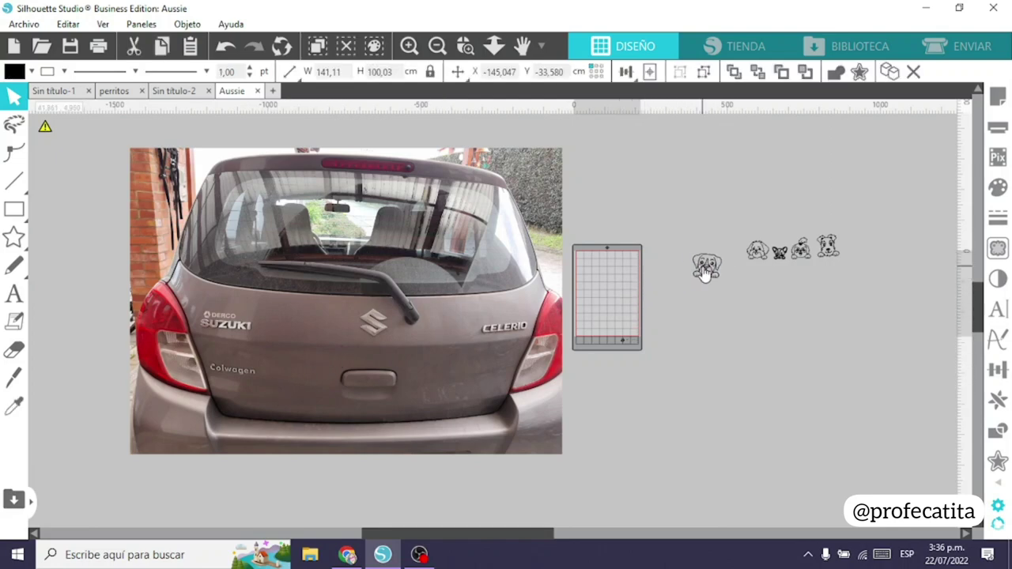
left_click(461, 225)
- Bring all five dog drawings to the front so they stack above the car photo
left_click_drag(644, 193, 894, 289)
right_click(827, 250)
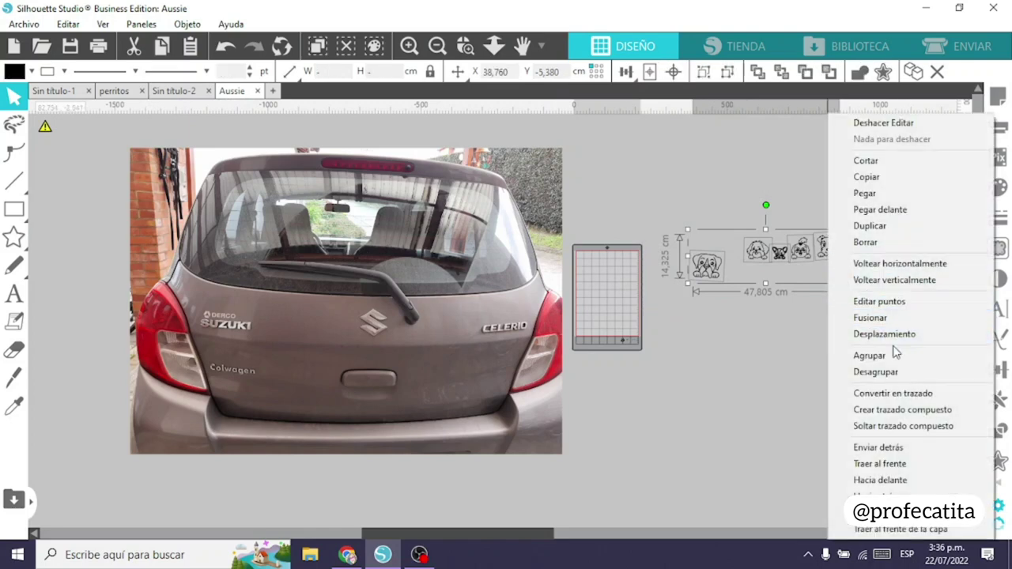
left_click(911, 470)
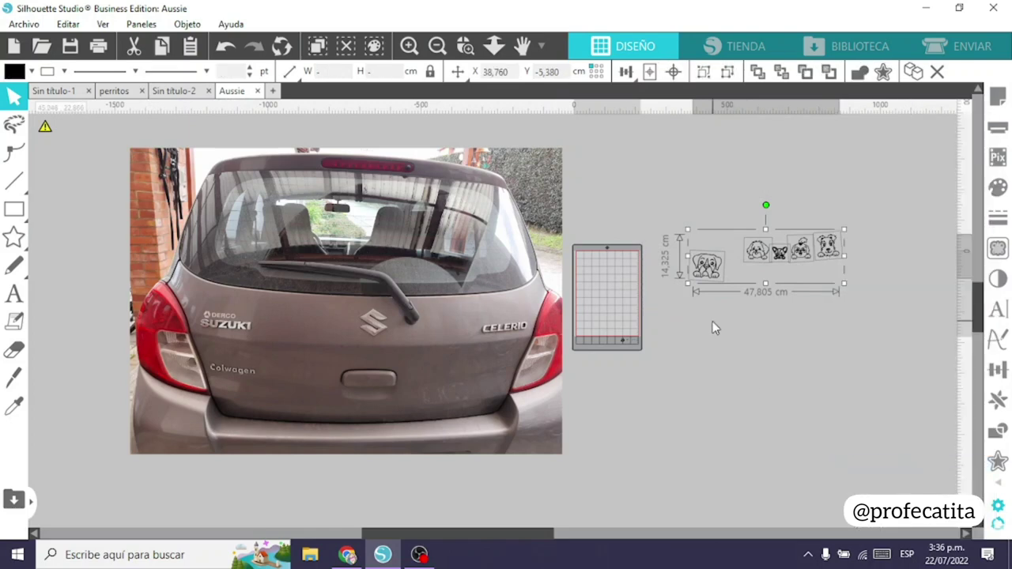
- Place the separated dog drawing on the car's tailgate, below the Colwagen lettering and left of the handle
left_click_drag(706, 265, 274, 406)
left_click(465, 46)
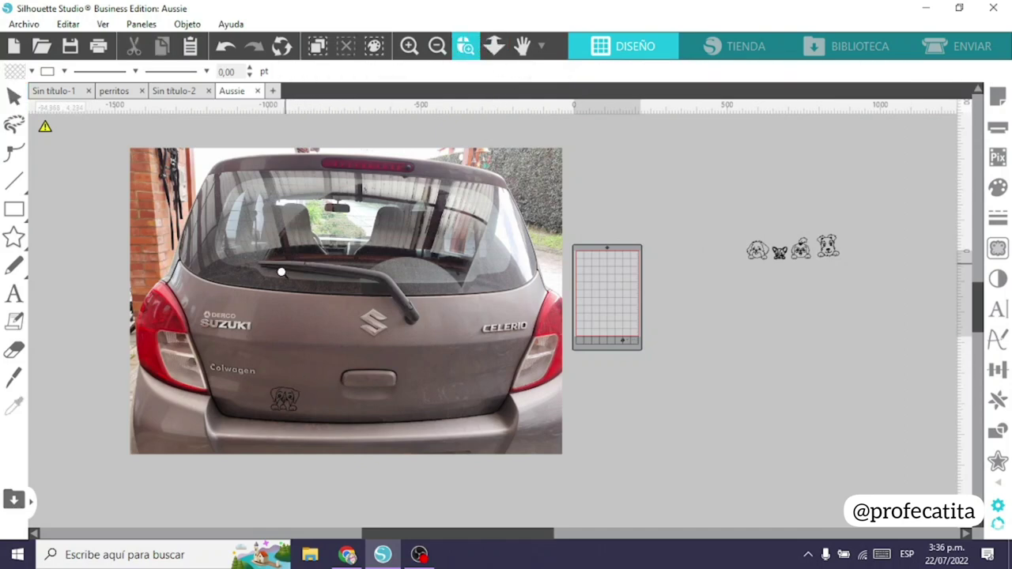
left_click_drag(547, 457, 547, 465)
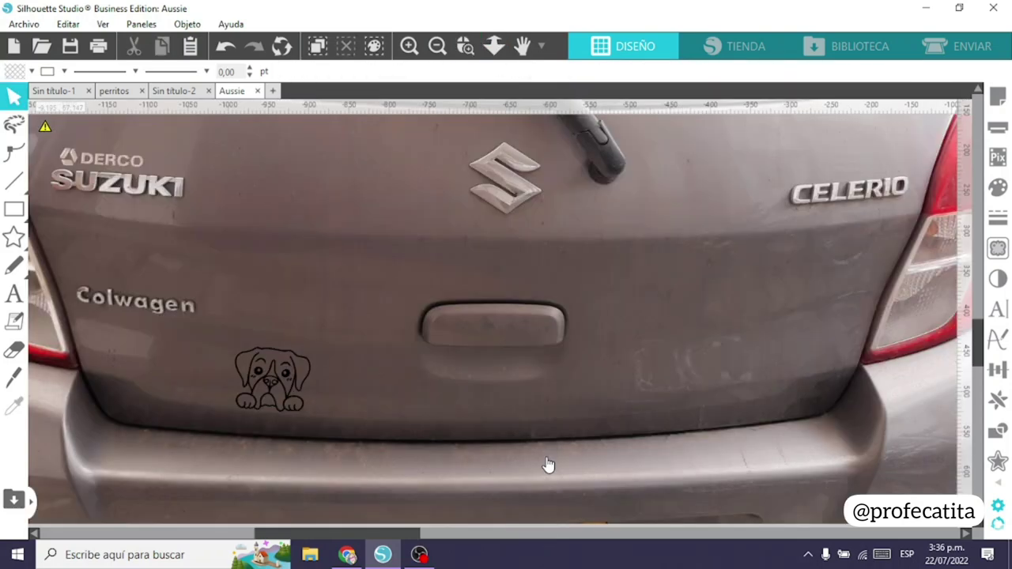
- Enlarge the dog drawing on the tailgate to about twice its size and line up its paws with the bumper edge
left_click(276, 366)
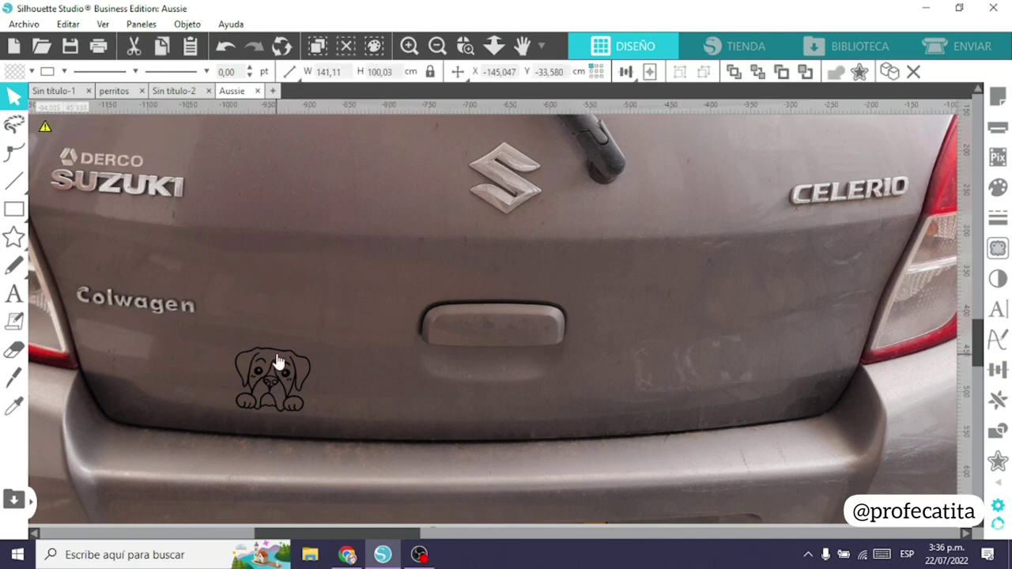
left_click(279, 355)
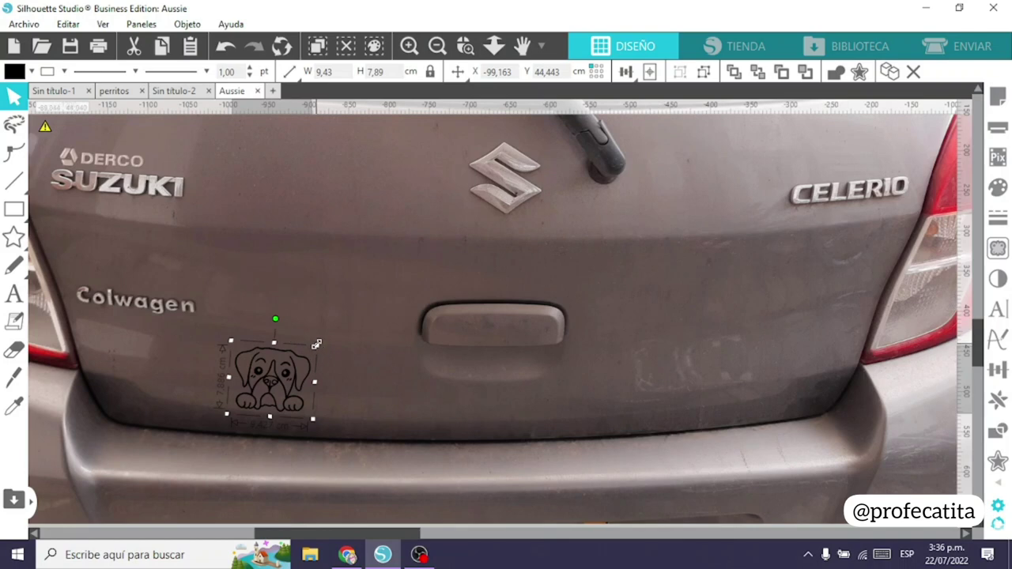
left_click_drag(316, 344, 392, 279)
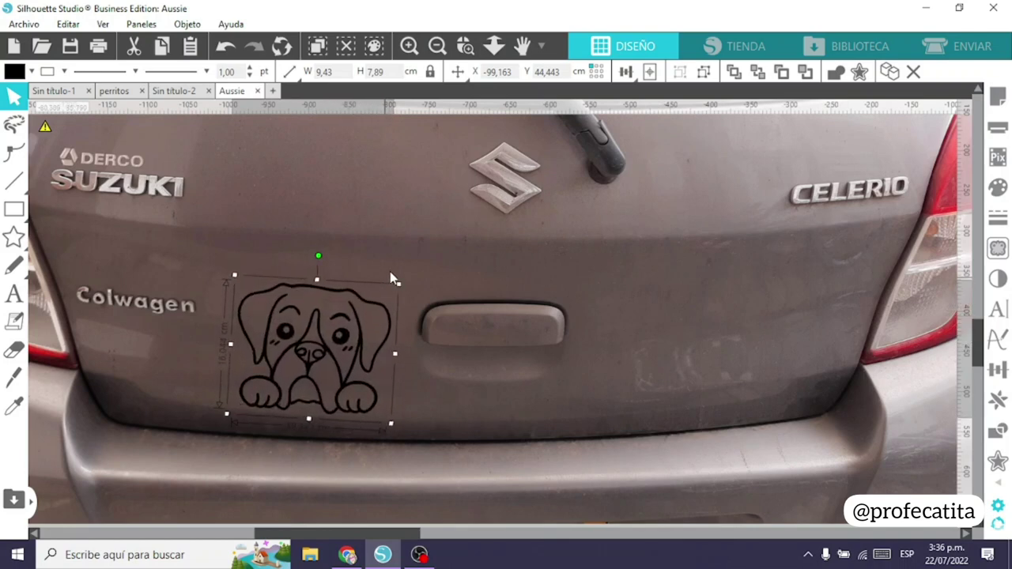
left_click_drag(355, 327, 354, 305)
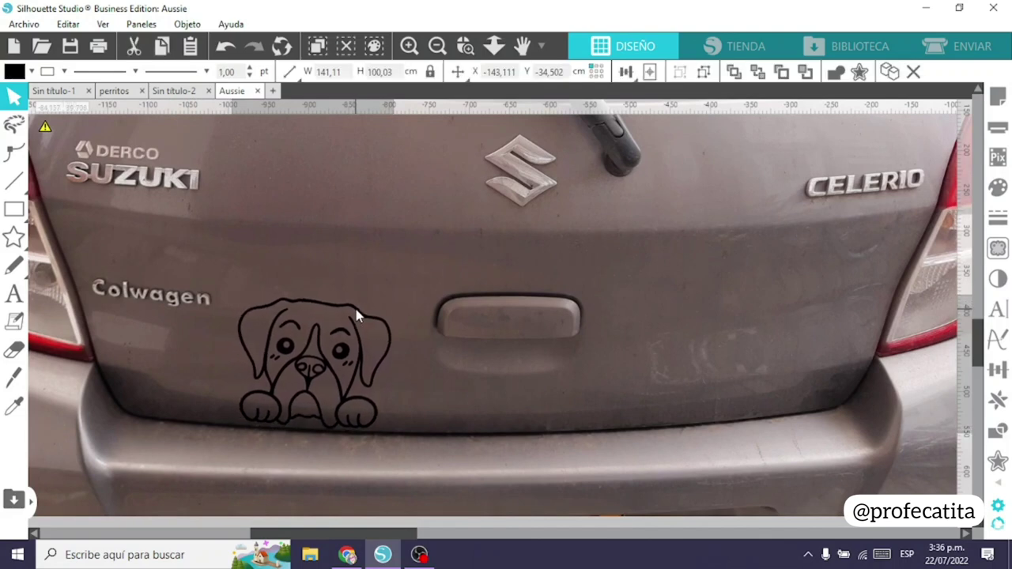
- Place a second, fluffy dog drawing about 16.8 cm wide on the tailgate between the handle and the right taillight, tilted along the bumper edge
left_click(438, 45)
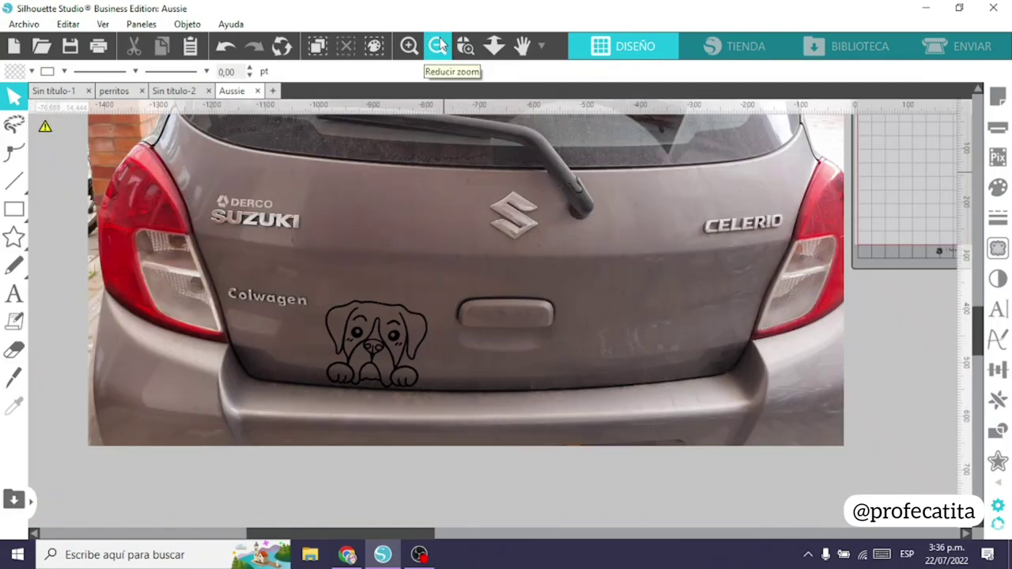
left_click(439, 45)
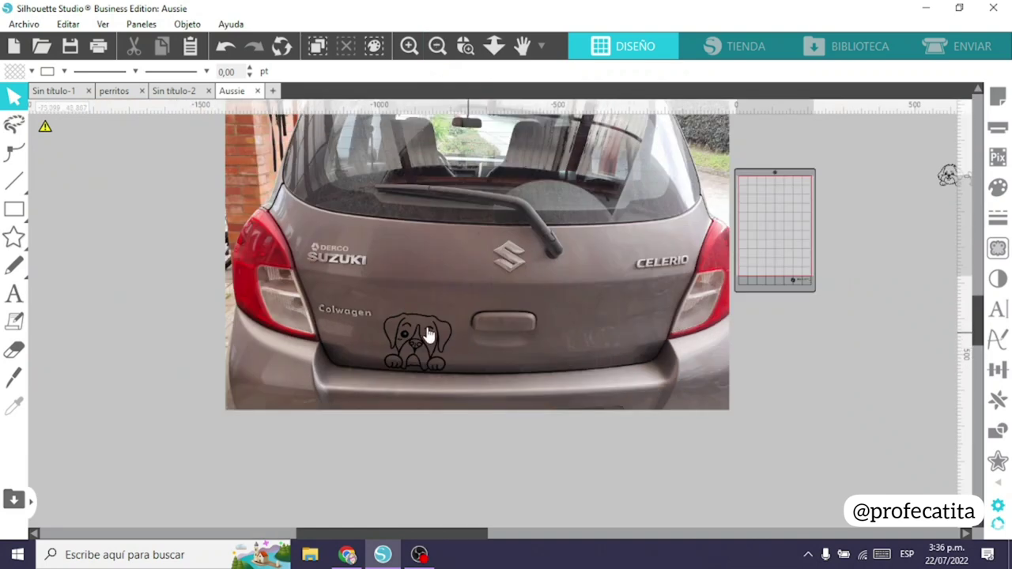
left_click(427, 334)
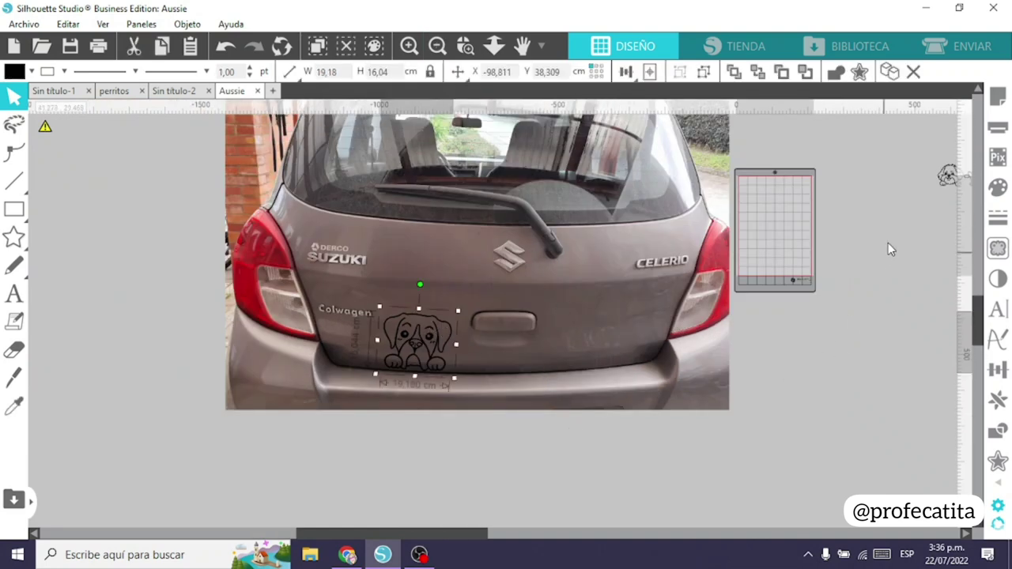
left_click_drag(951, 180, 625, 341)
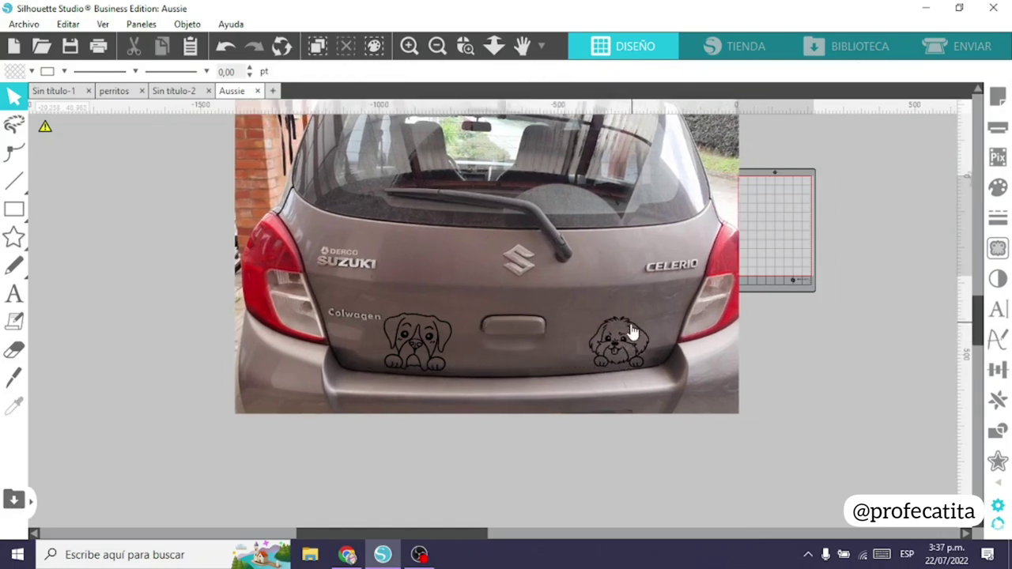
left_click_drag(621, 288, 617, 294)
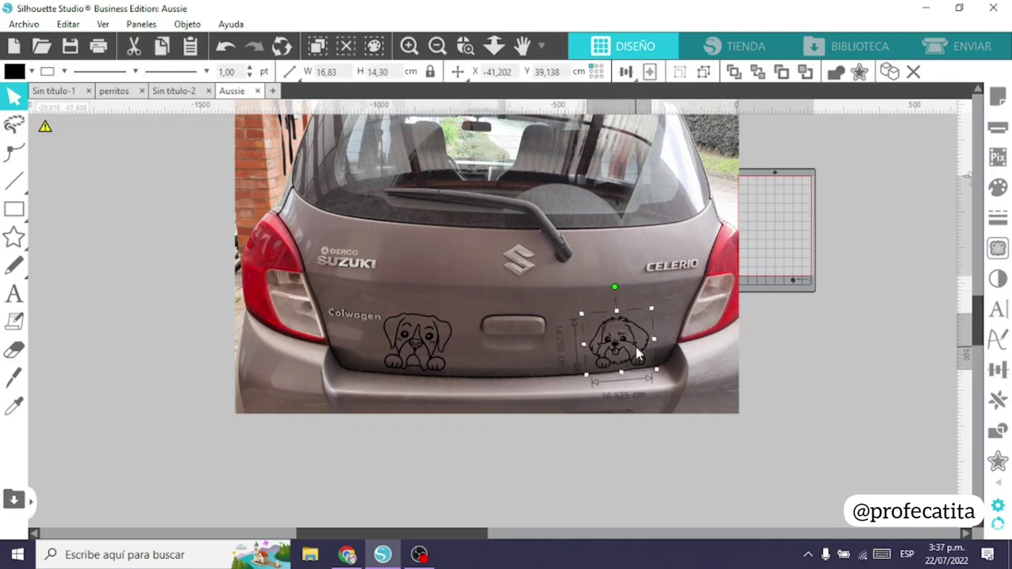
left_click_drag(637, 354, 642, 356)
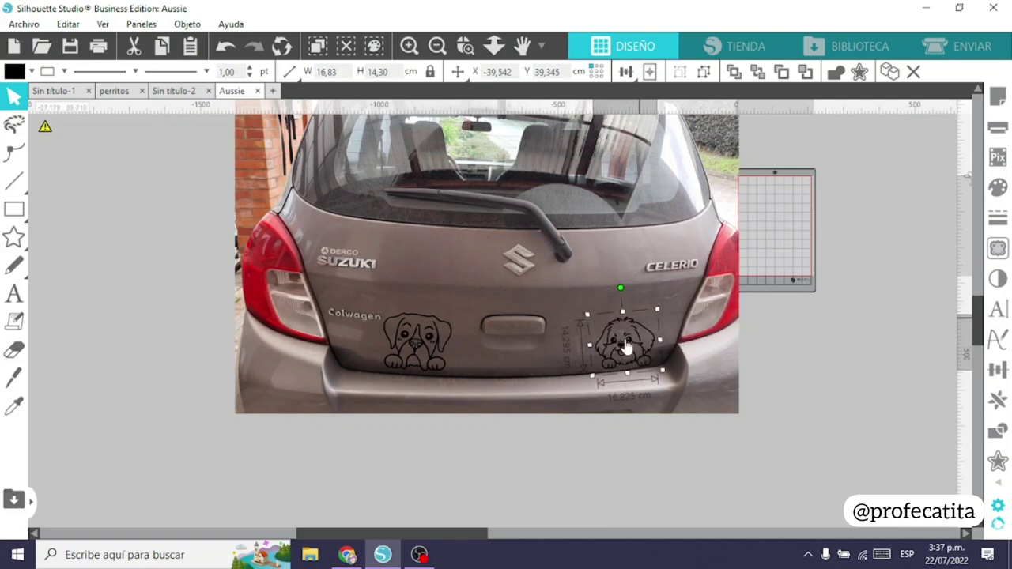
- Fine-tune the fluffy dog's tilt and shift it and the car photo slightly so its paws rest on the bumper edge
left_click(472, 42)
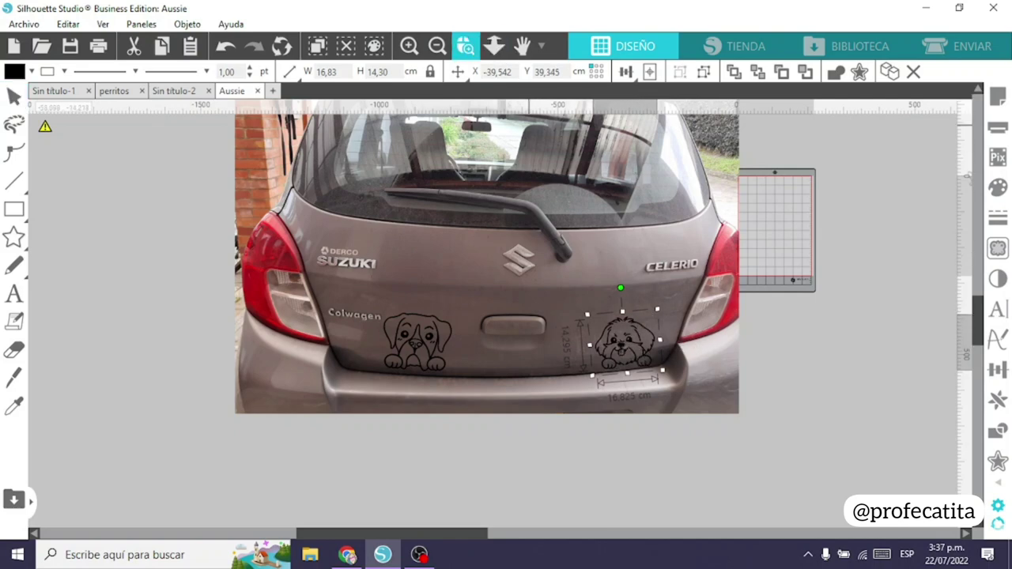
left_click(696, 409)
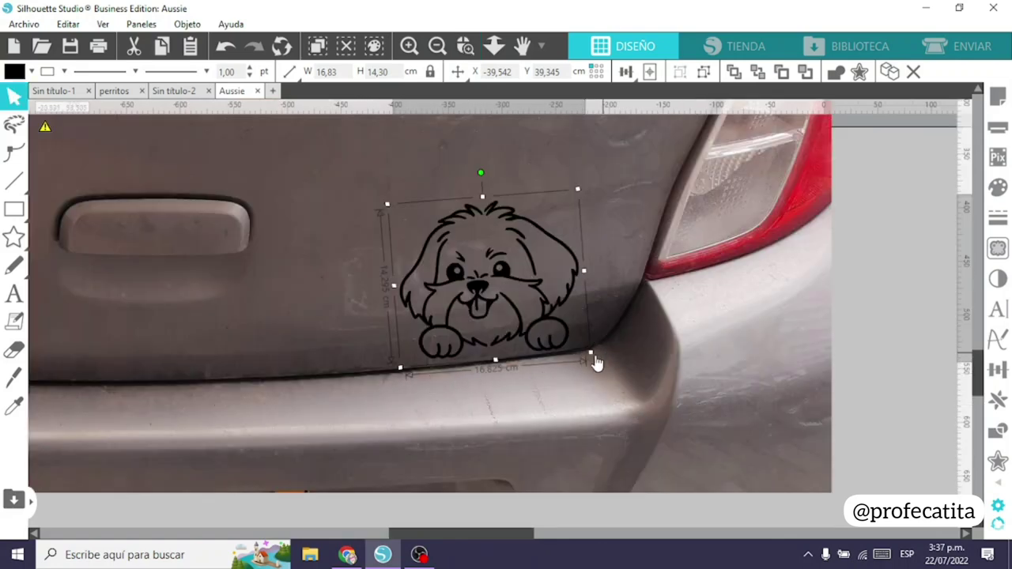
left_click_drag(472, 211, 469, 211)
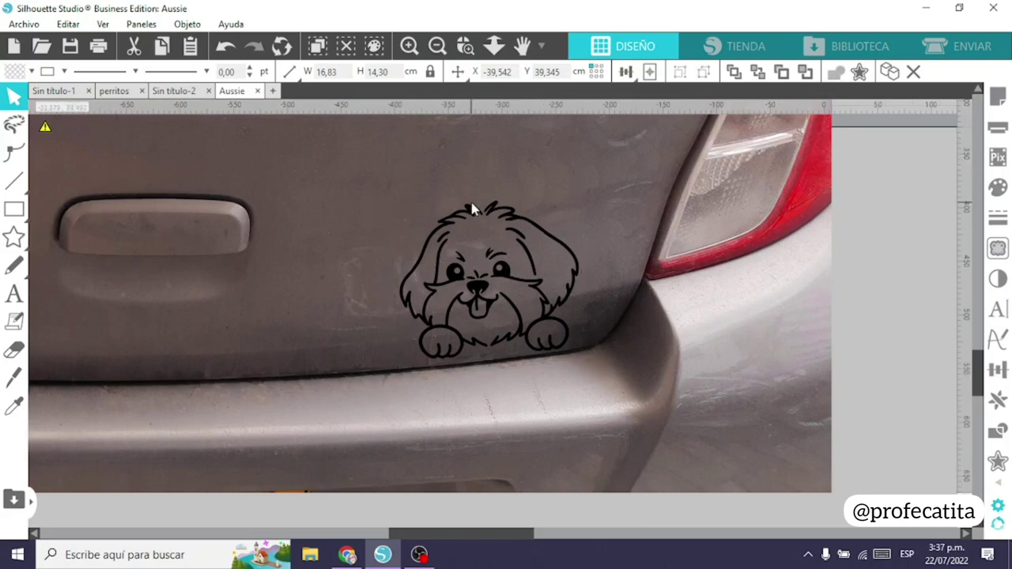
key("ctrl+z")
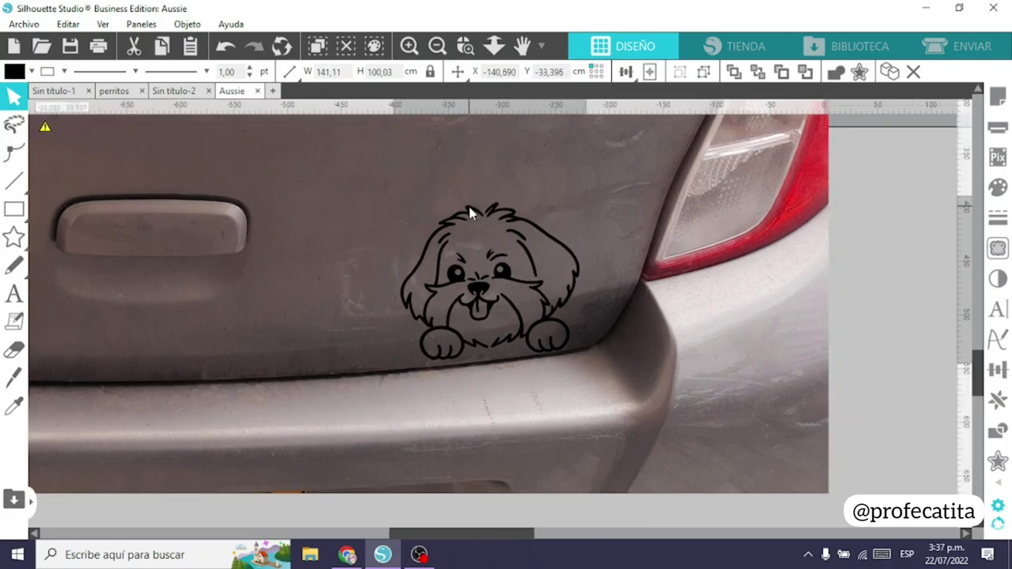
key("Escape")
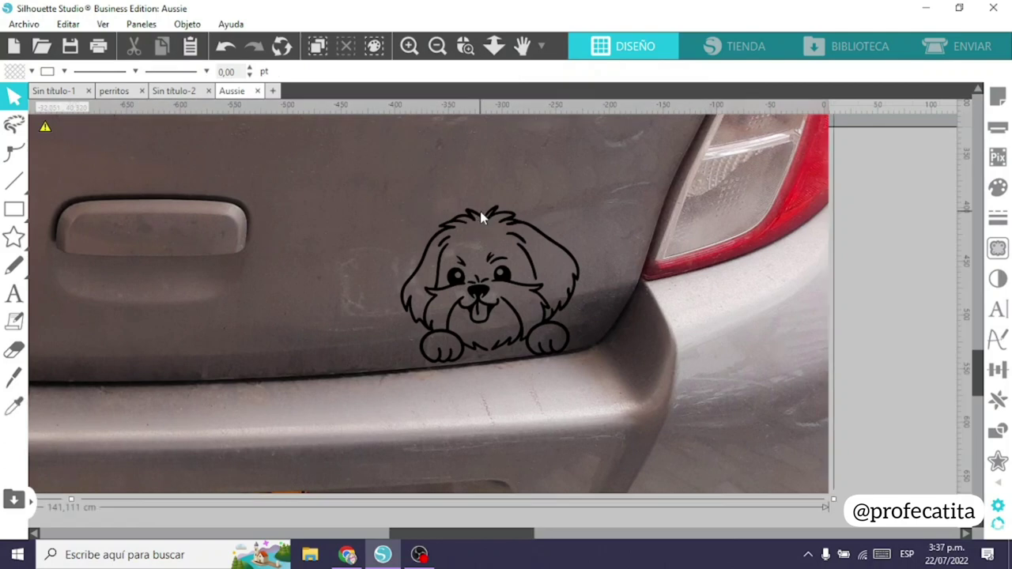
left_click(480, 212)
left_click(477, 217)
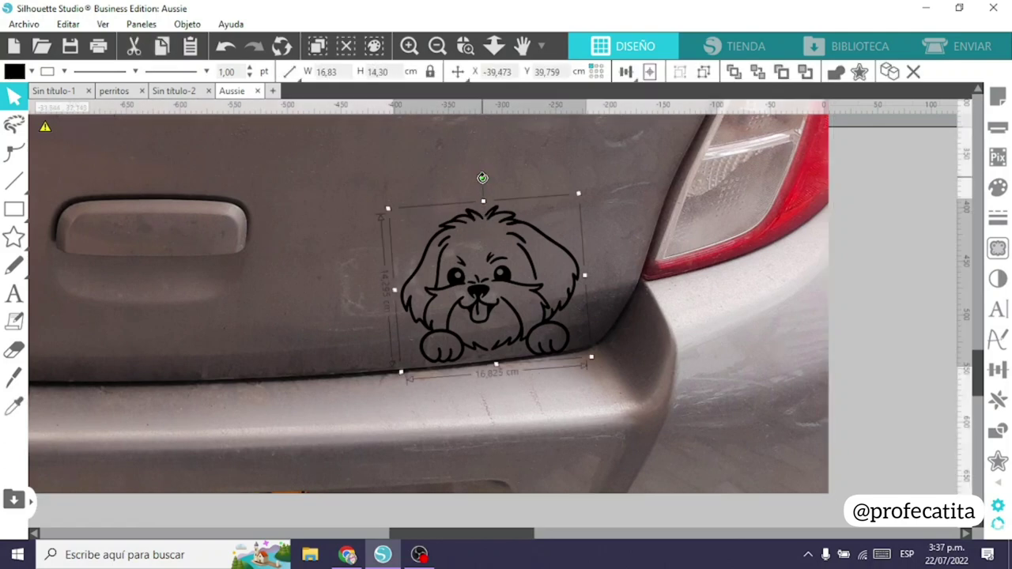
left_click_drag(482, 178, 478, 182)
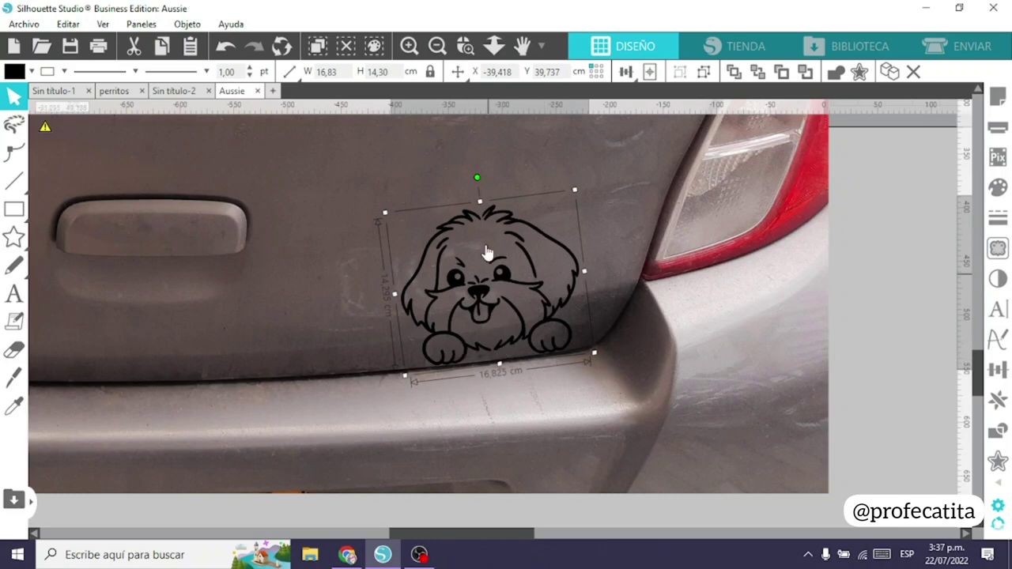
left_click_drag(480, 217, 479, 228)
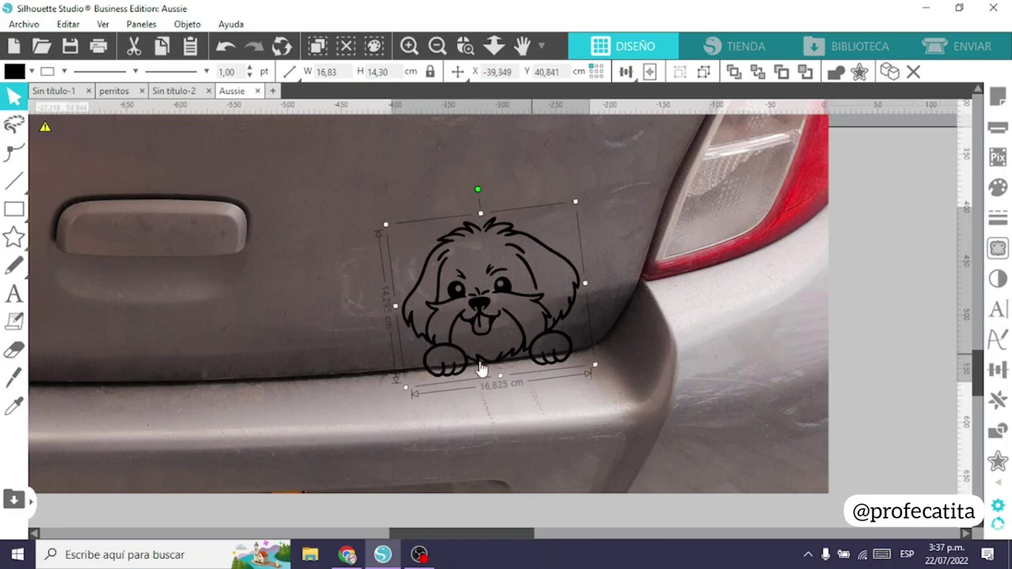
left_click(514, 236)
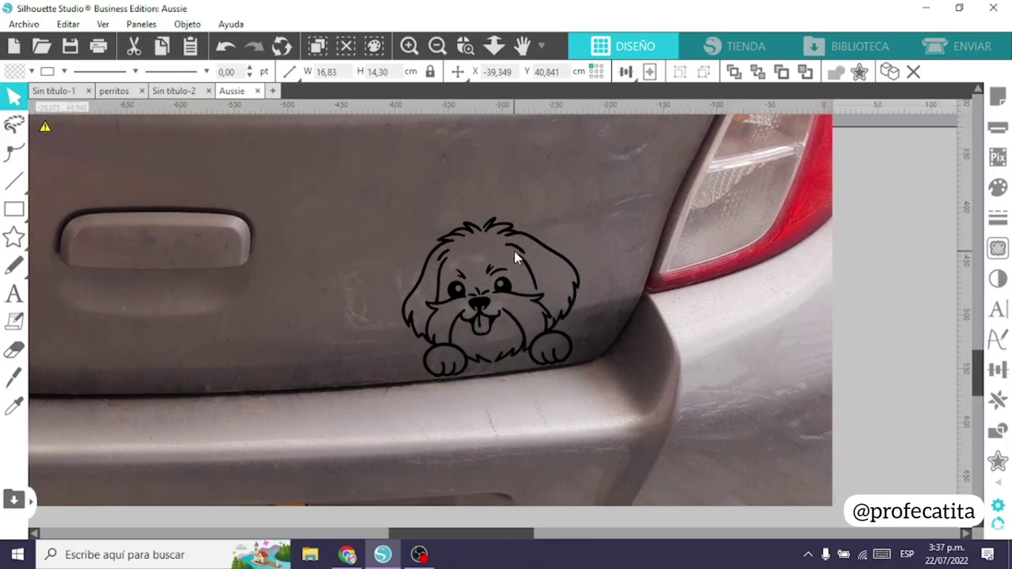
- Lower the boxer drawing beside the Colwagen lettering until its paws meet the bumper edge again
left_click(437, 46)
left_click(437, 46)
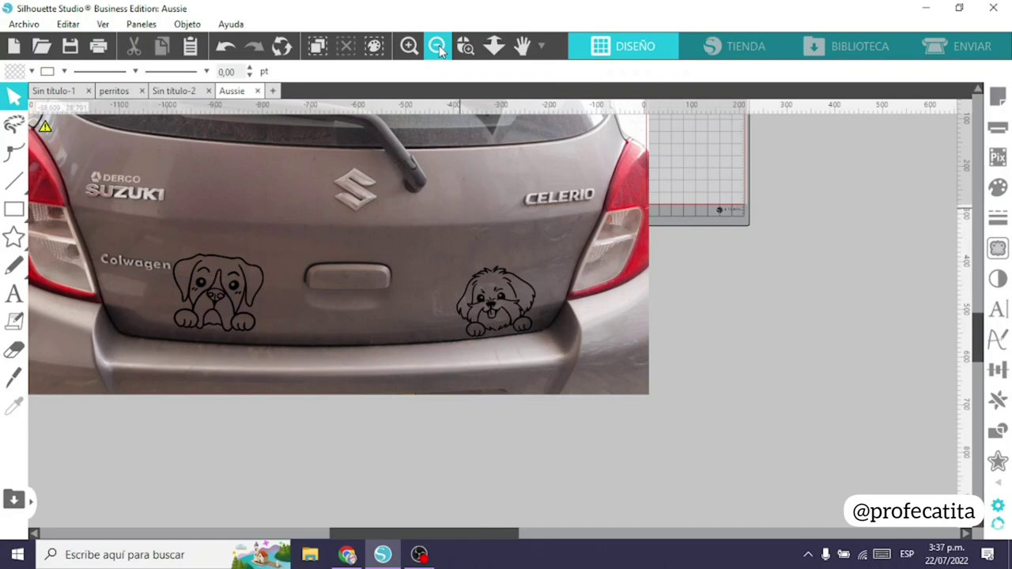
left_click(223, 274)
left_click(329, 419)
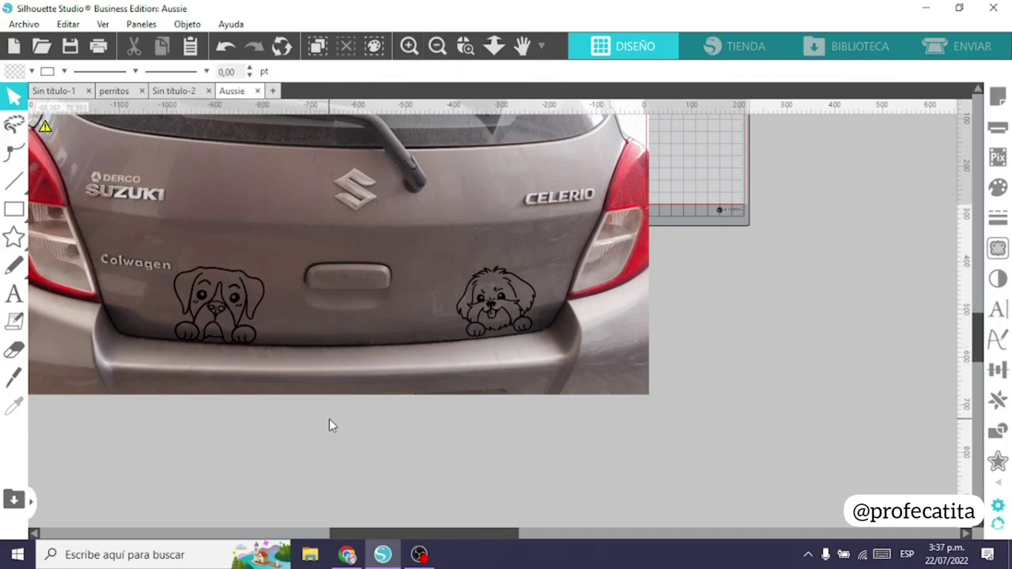
- Switch to File Explorer, open the Descargas folder and locate the unzipped 35-Dog-10-Cat-breed-svg-bundle folder
left_click(311, 556)
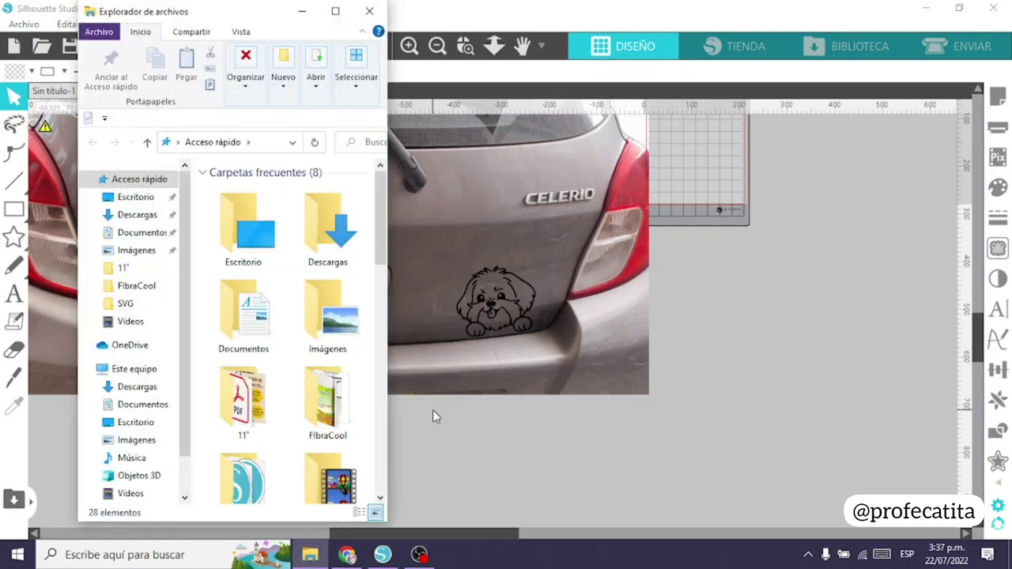
left_click(322, 217)
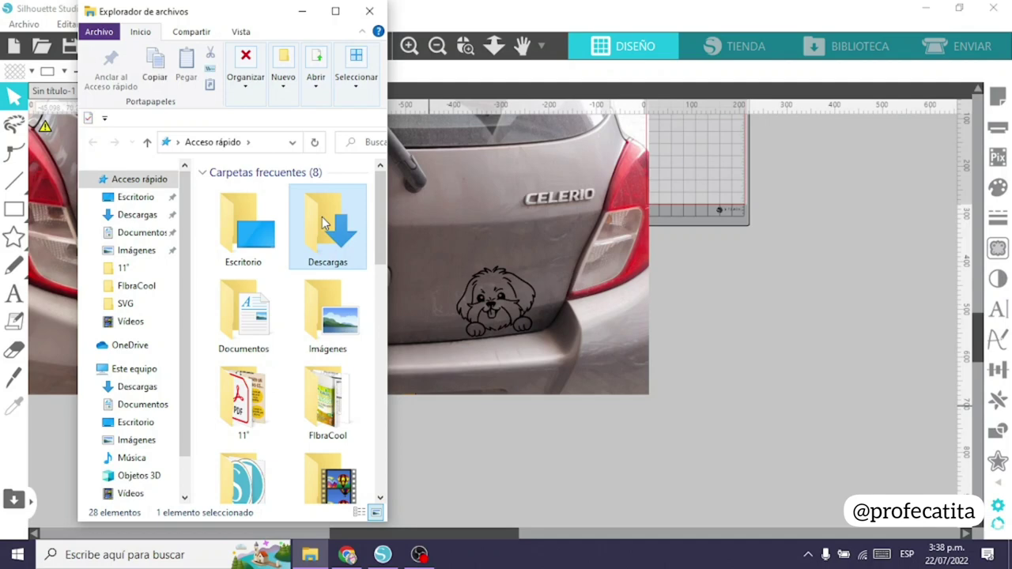
double_click(322, 217)
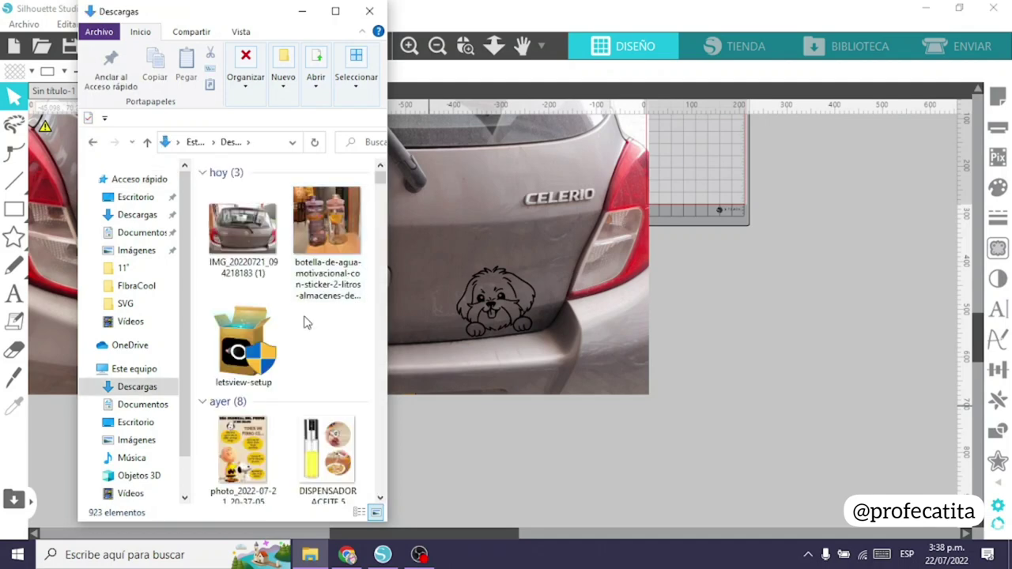
scroll(307, 322, "down", 5)
scroll(307, 331, "down", 10)
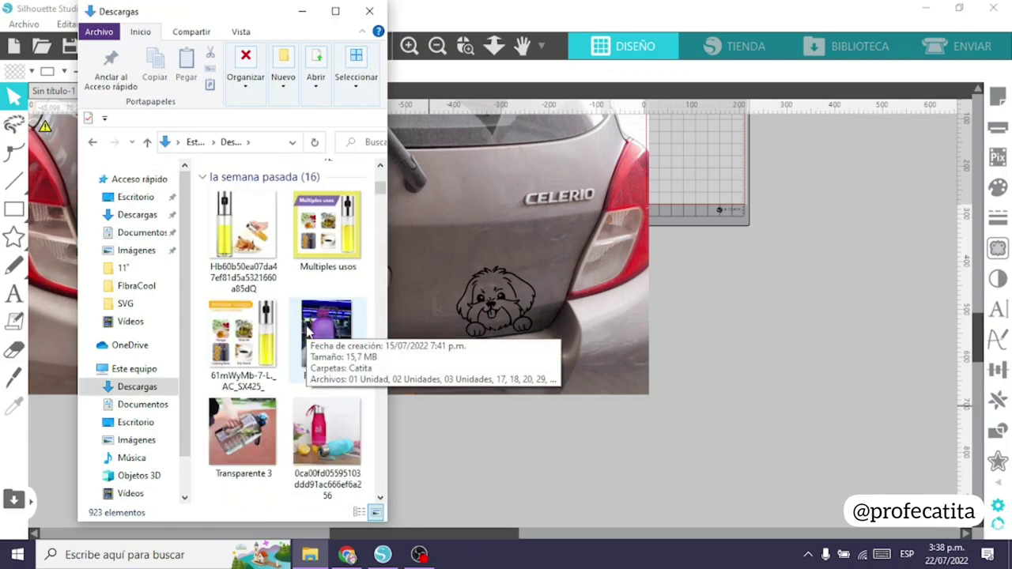
scroll(308, 332, "down", 8)
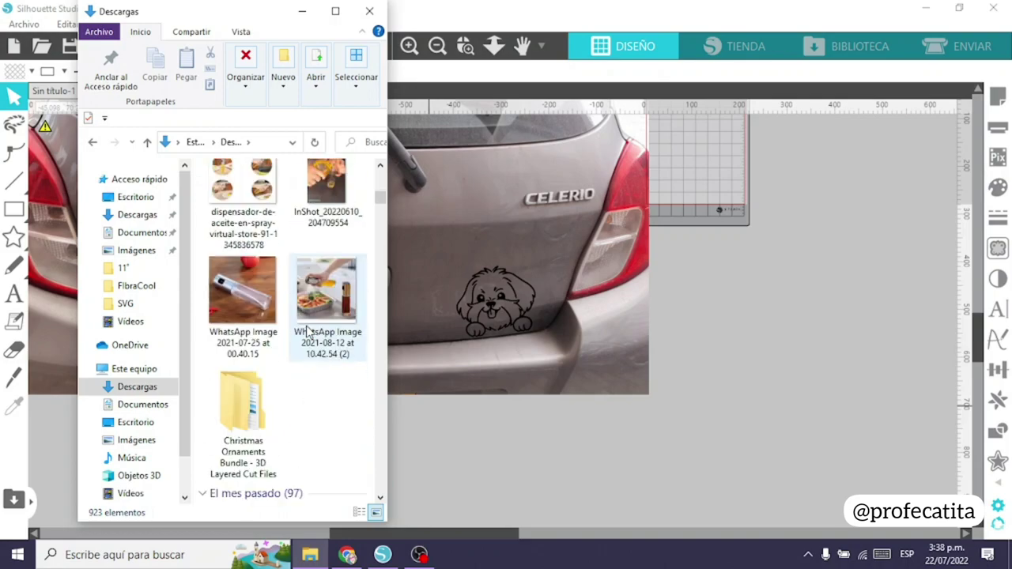
scroll(308, 332, "up", 20)
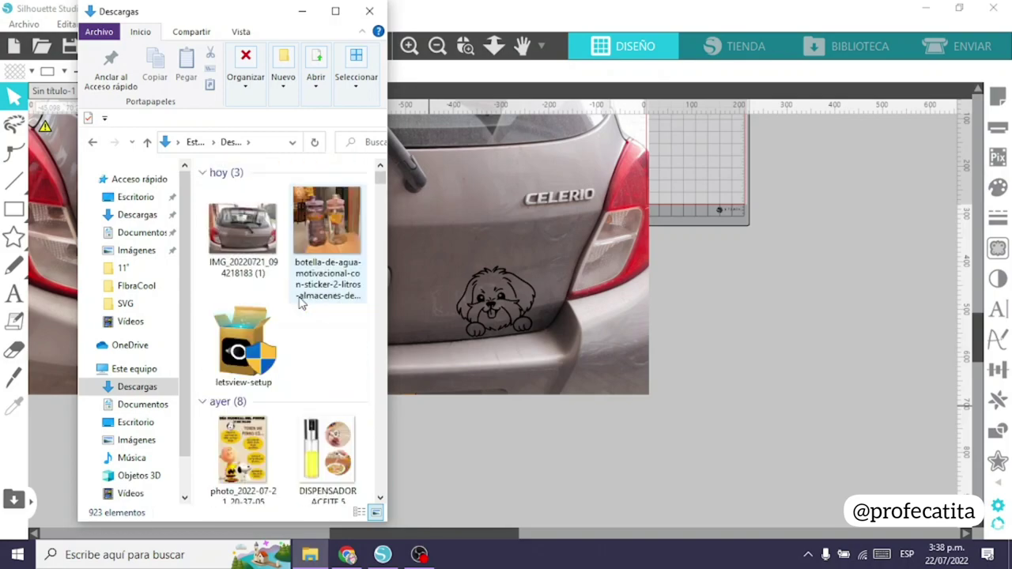
scroll(300, 305, "down", 5)
scroll(301, 305, "down", 3)
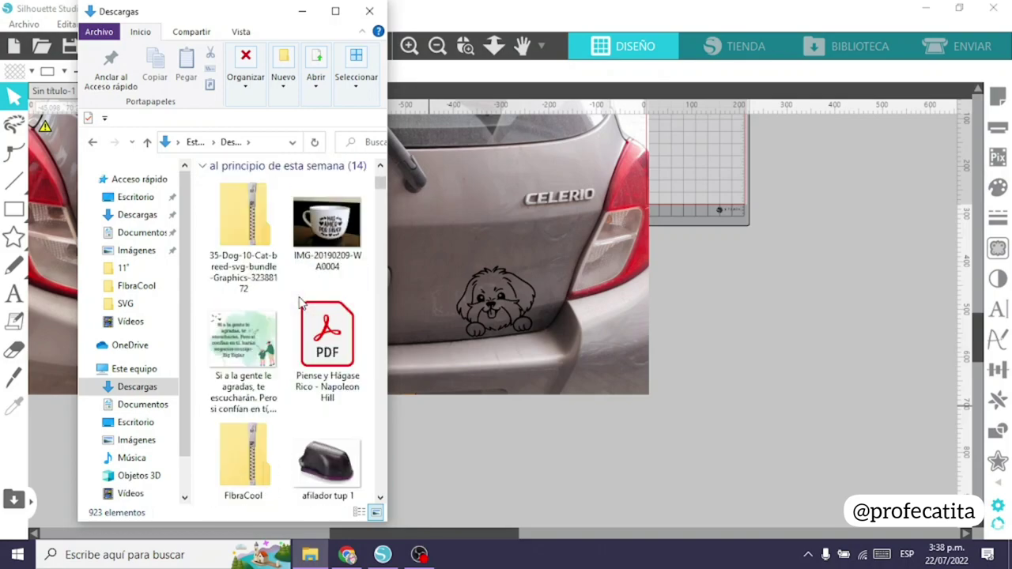
scroll(299, 304, "down", 6)
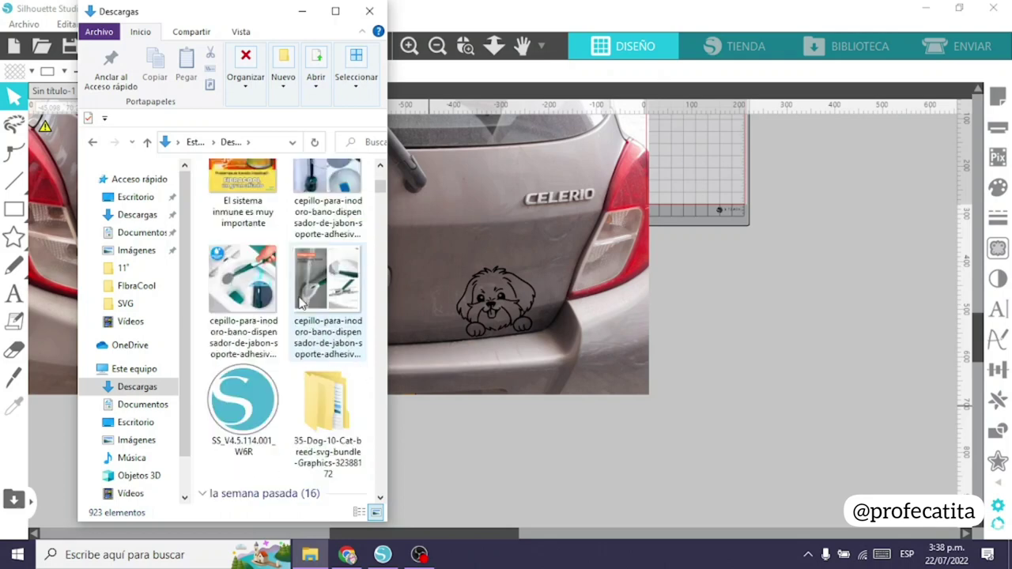
- Open the dog and cat breed bundle folder down to Peeking Dog and its PNG subfolder
double_click(338, 420)
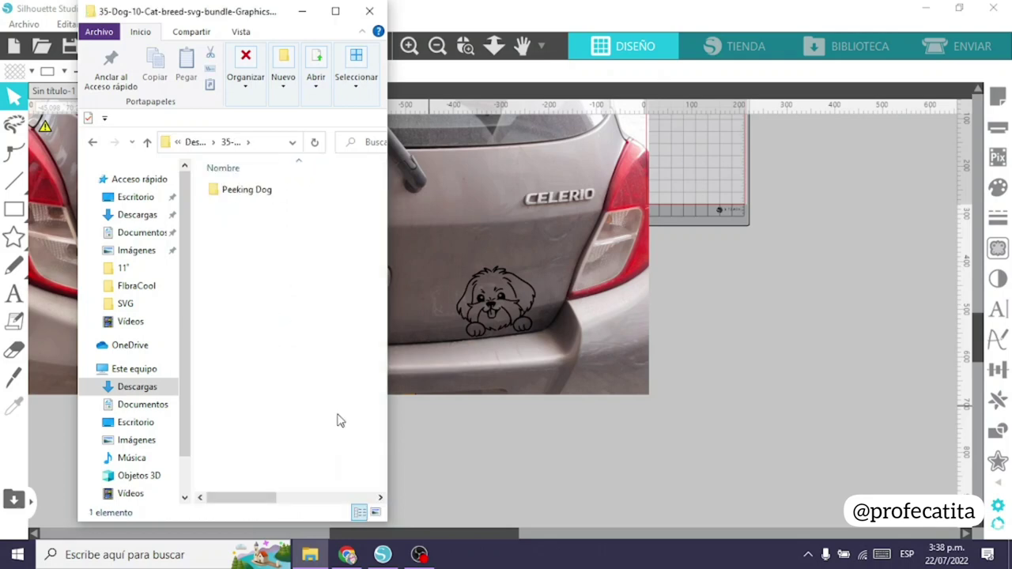
double_click(245, 196)
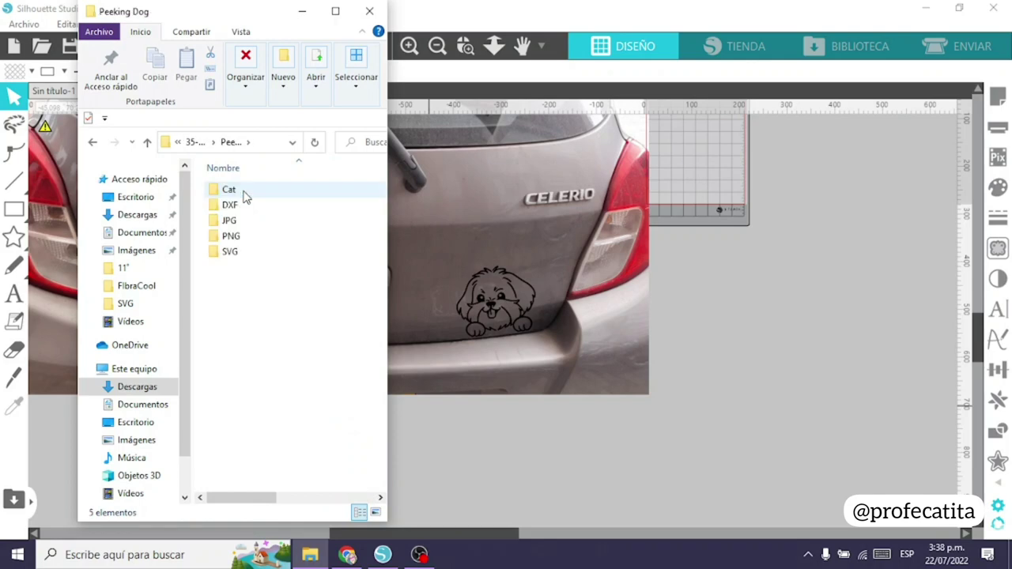
double_click(228, 236)
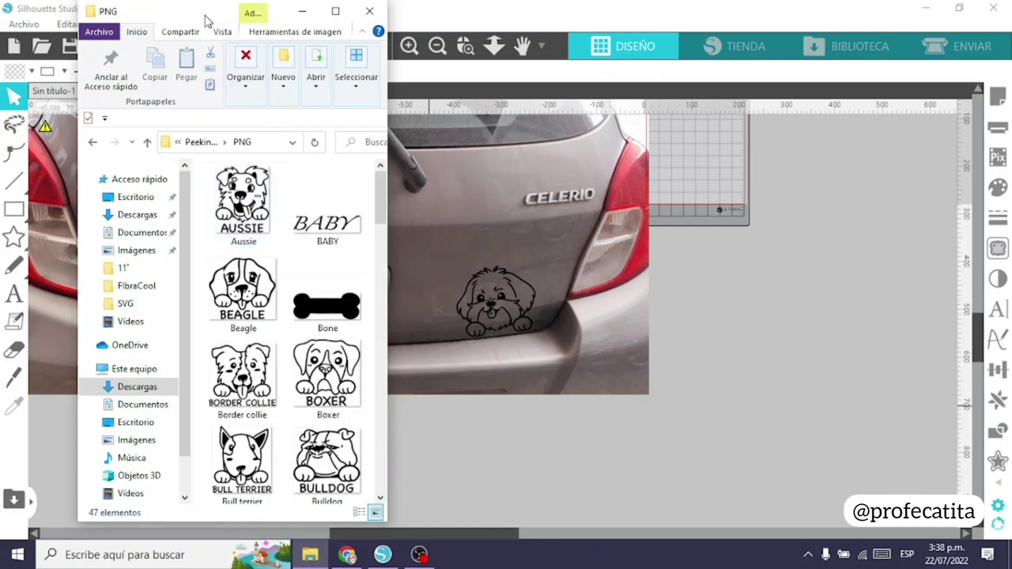
- Find the Jack russell PNG and bring it from the folder into the Silhouette Studio design, in the empty area right of the car photo
left_click_drag(204, 22, 130, 24)
scroll(204, 248, "down", 2)
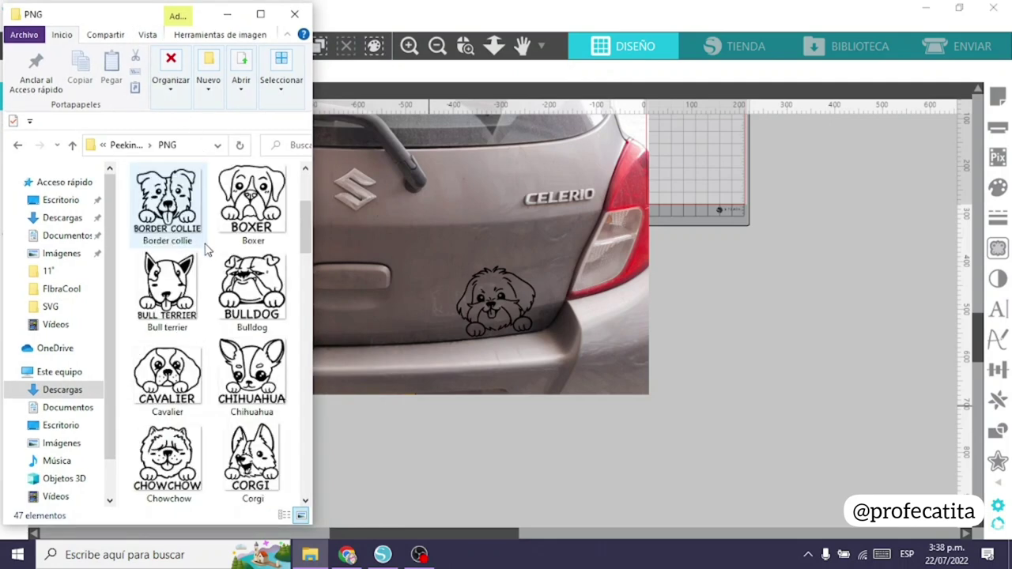
scroll(202, 268, "down", 1)
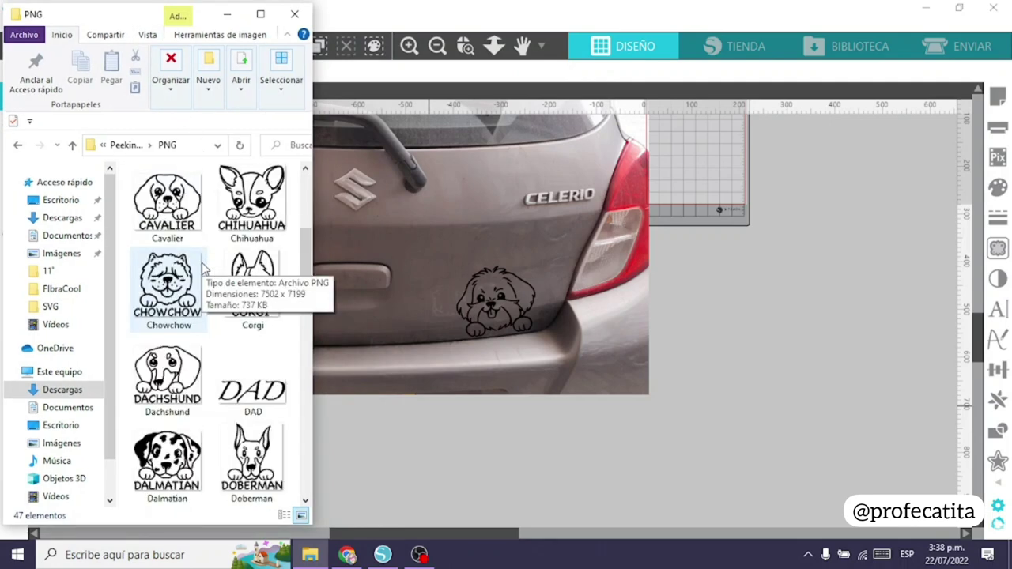
scroll(203, 267, "down", 2)
scroll(203, 269, "down", 2)
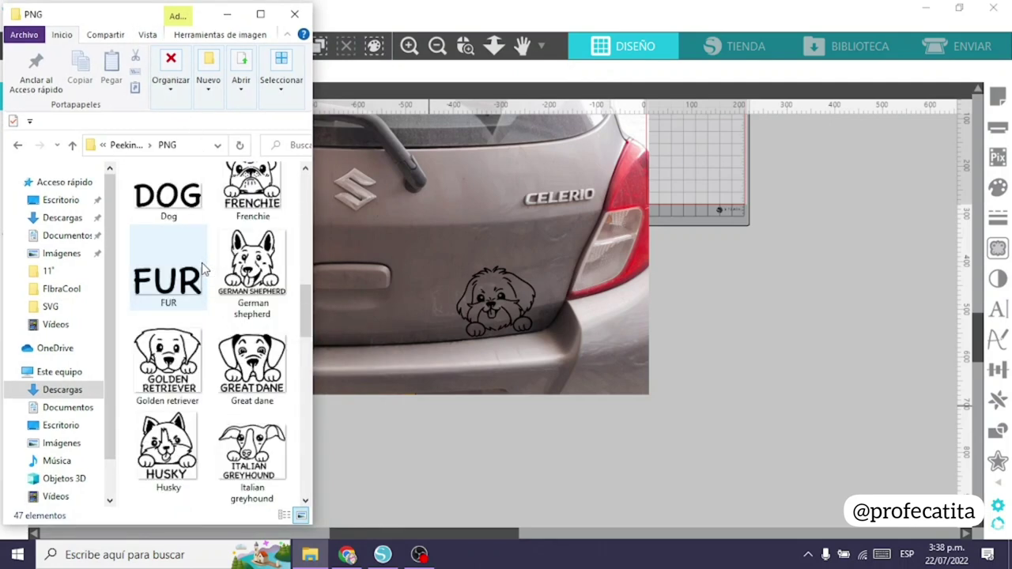
scroll(203, 270, "down", 2)
scroll(202, 269, "down", 2)
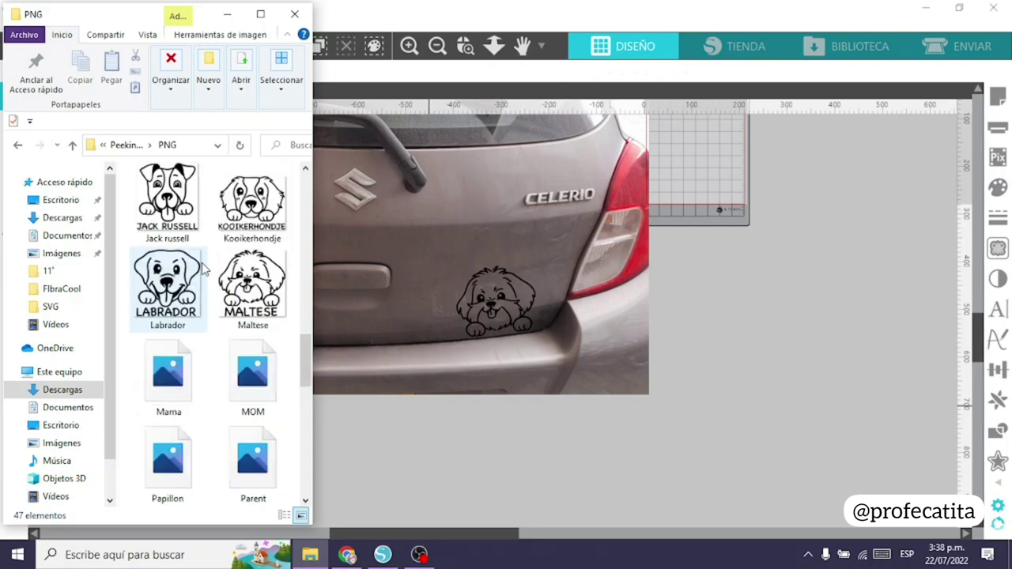
scroll(203, 267, "up", 1)
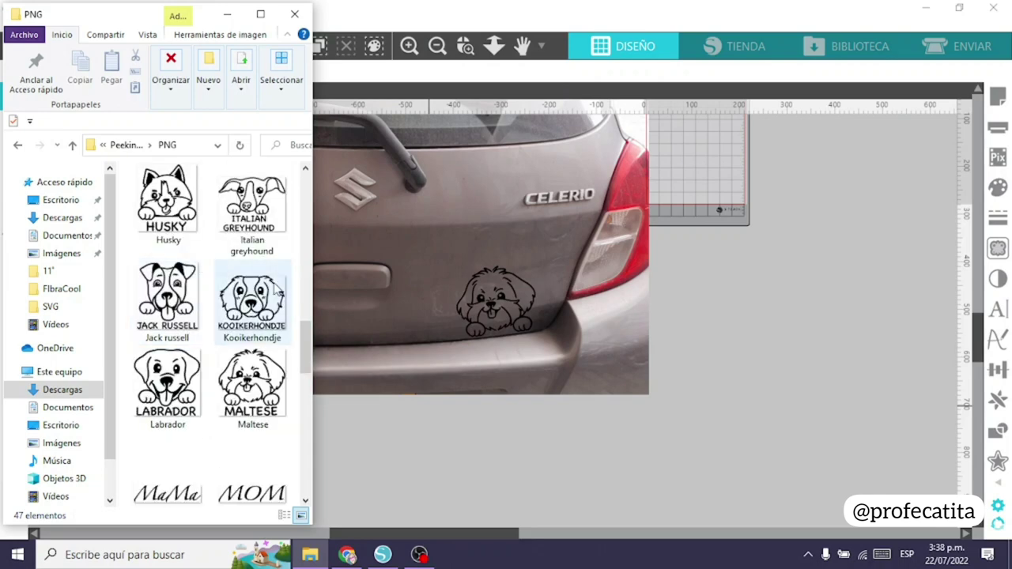
left_click(166, 300)
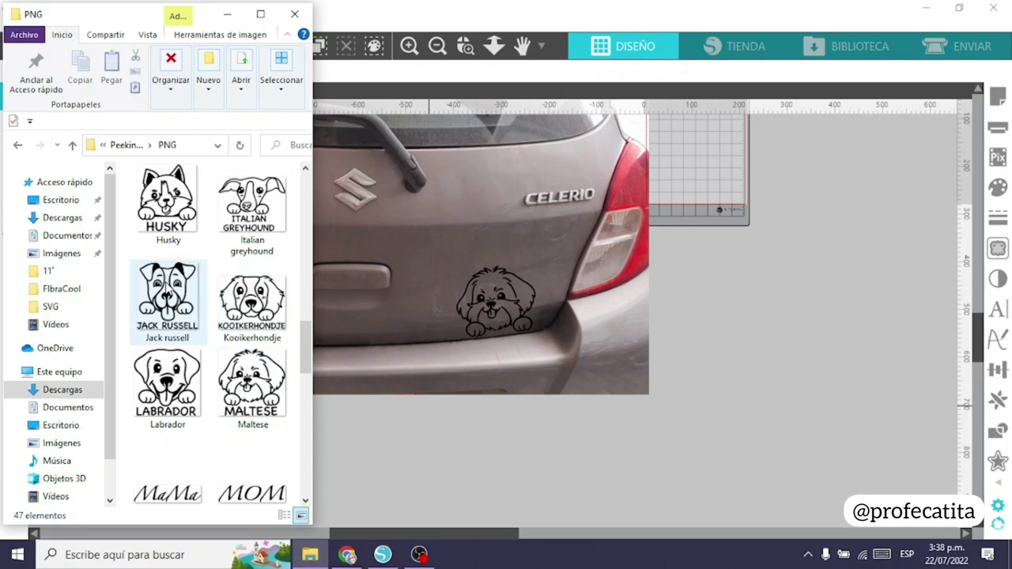
left_click_drag(166, 301, 783, 293)
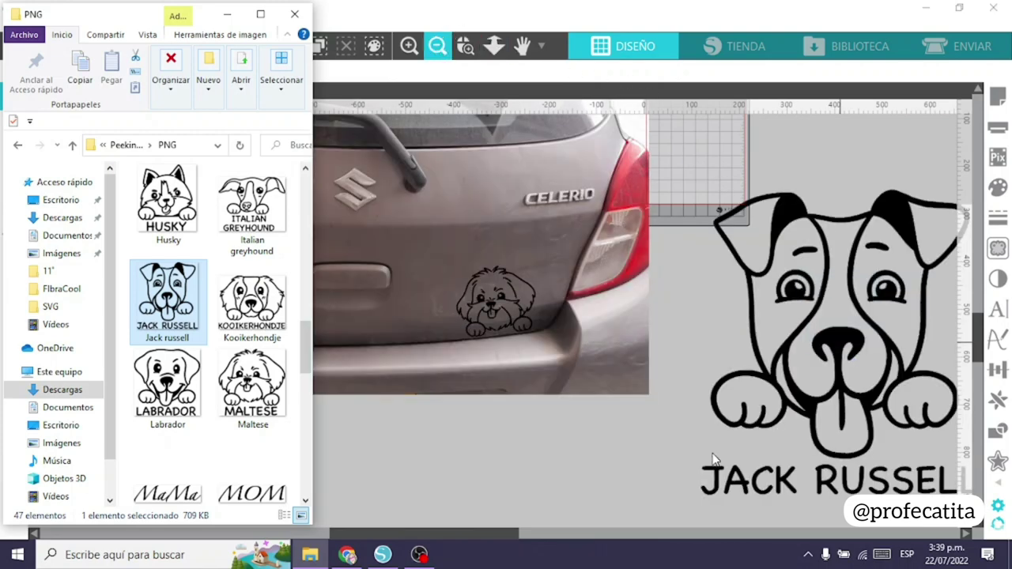
- Release the compound path of the Jack Russell drawing and delete the JACK RUSSELL lettering beneath it
left_click_drag(506, 533, 606, 533)
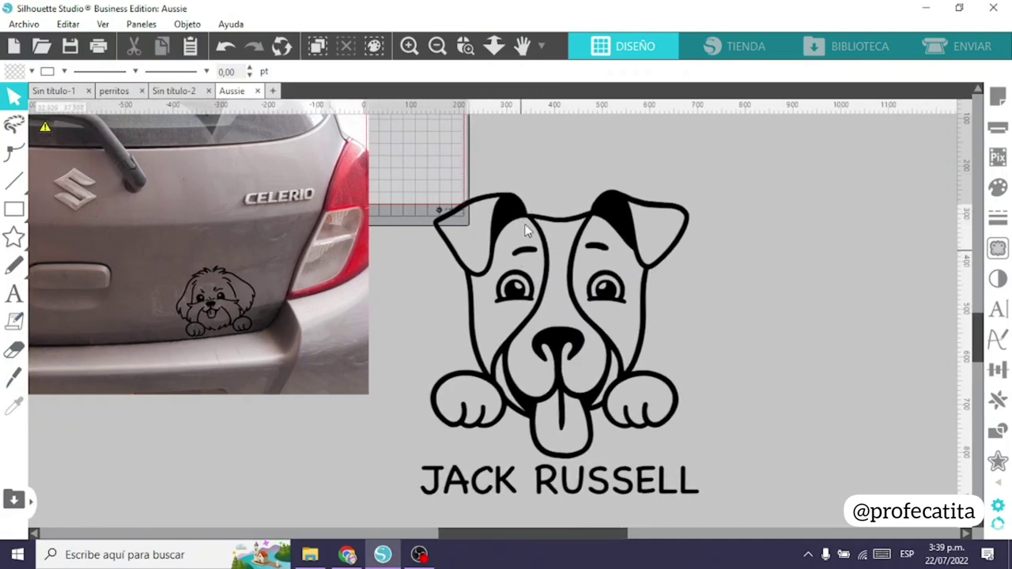
left_click_drag(527, 228, 582, 216)
right_click(582, 216)
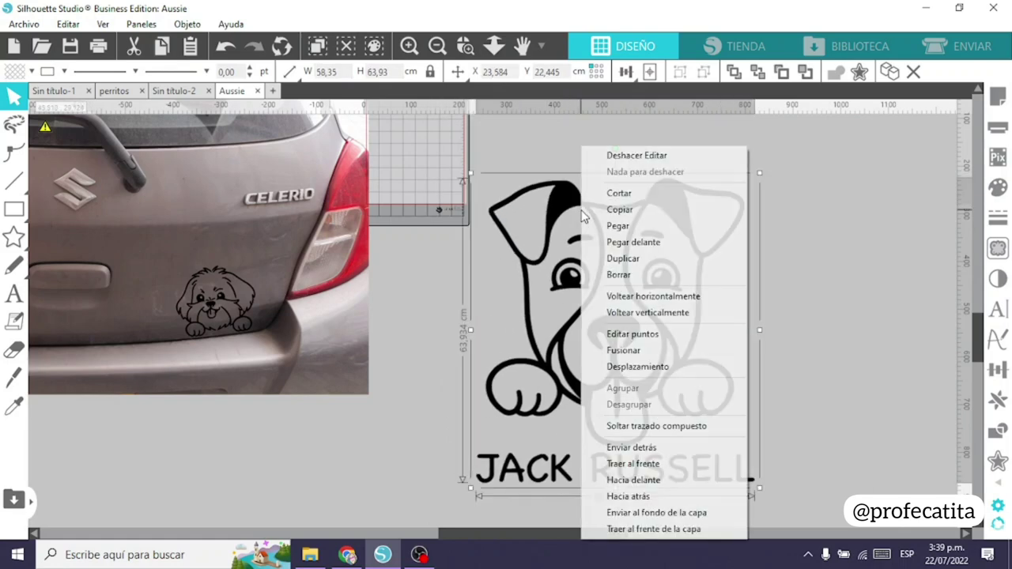
left_click(668, 427)
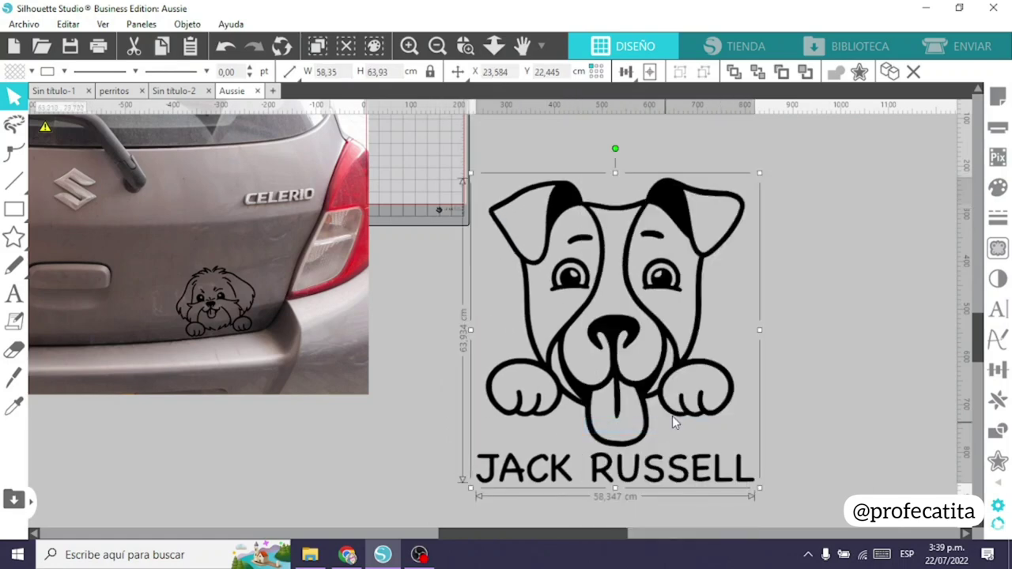
left_click(876, 311)
left_click_drag(447, 448, 729, 509)
key("Delete")
scroll(806, 502, "up", 1)
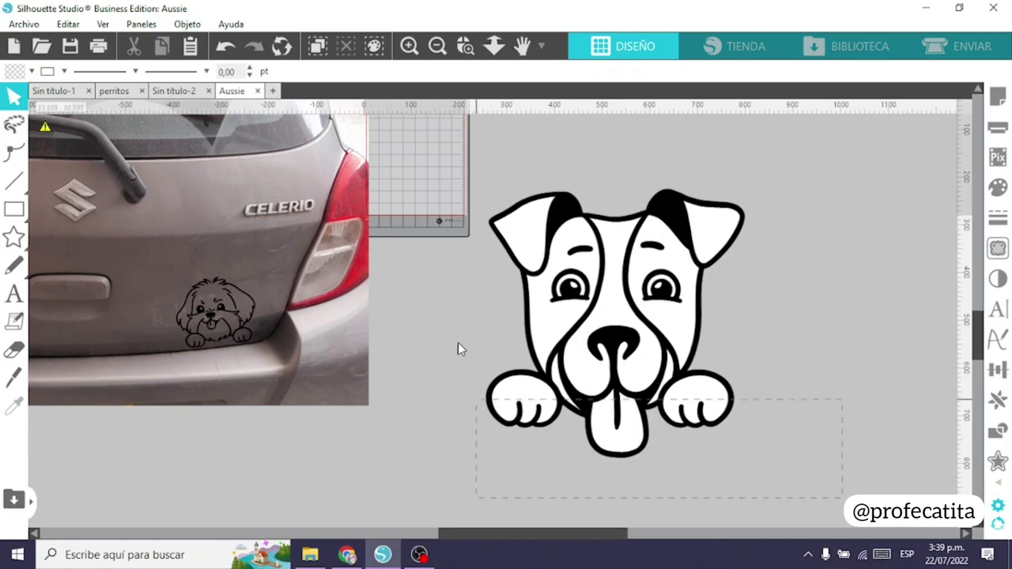
left_click_drag(461, 349, 473, 158)
scroll(472, 158, "up", 4)
right_click(572, 251)
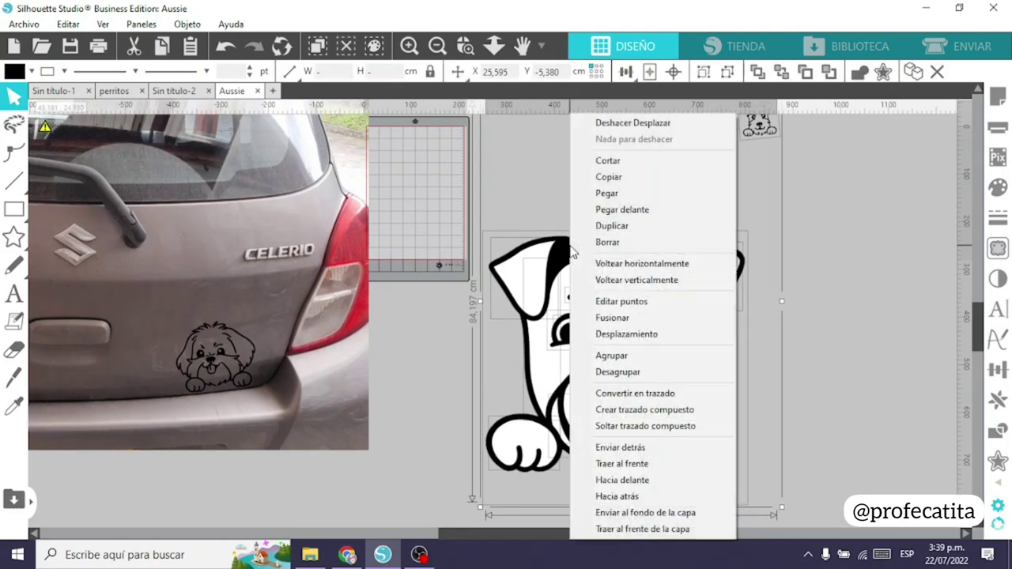
left_click(841, 257)
left_click(841, 257)
- Combine all the loose pieces of the Jack Russell face and paws into one compound path
left_click_drag(463, 212, 816, 511)
right_click(603, 332)
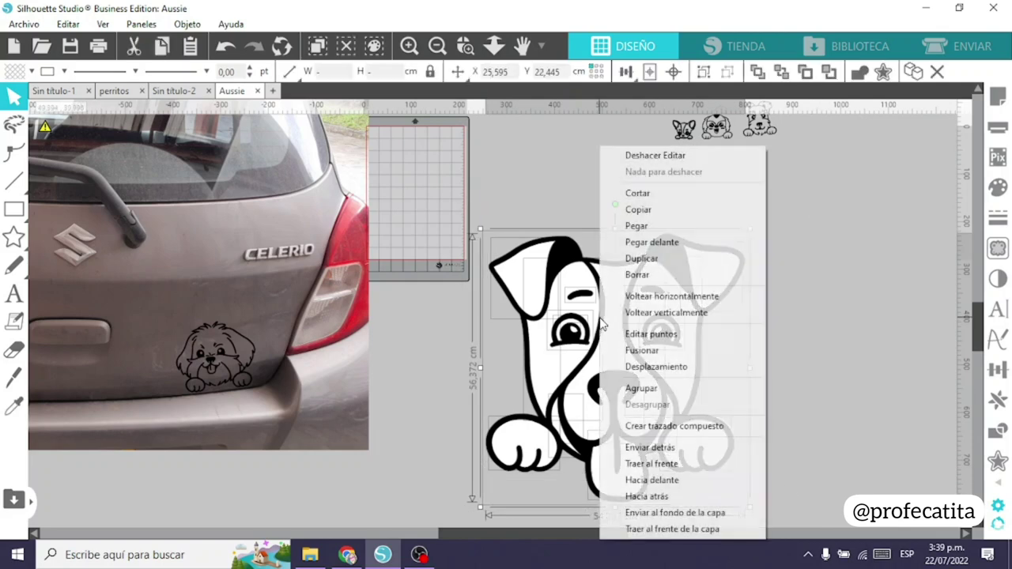
left_click(663, 435)
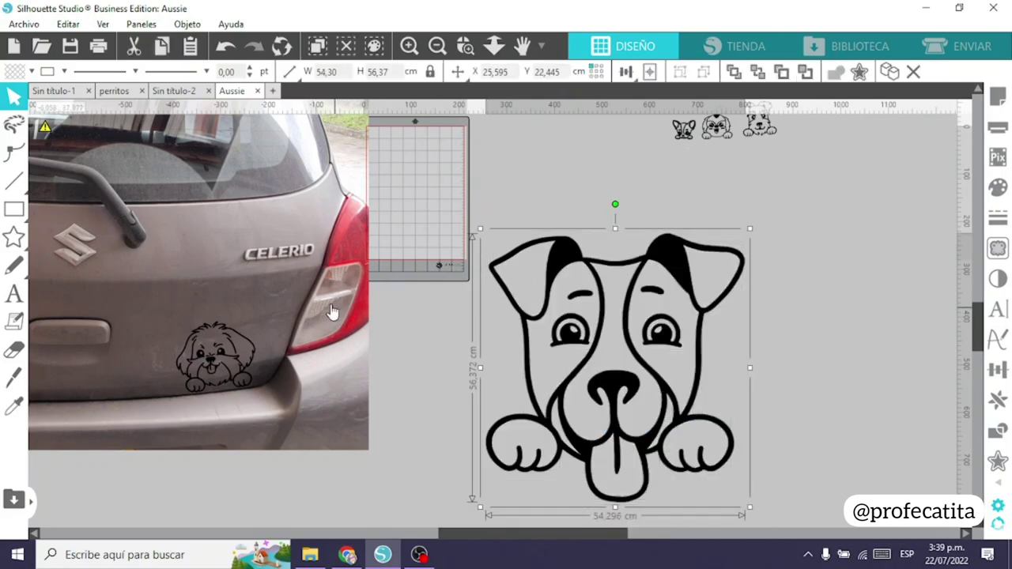
- Shift the car photo away from the mat and fit the Jack Russell on the mat at about 16.6 by 17.2 cm
left_click_drag(334, 312, 310, 312)
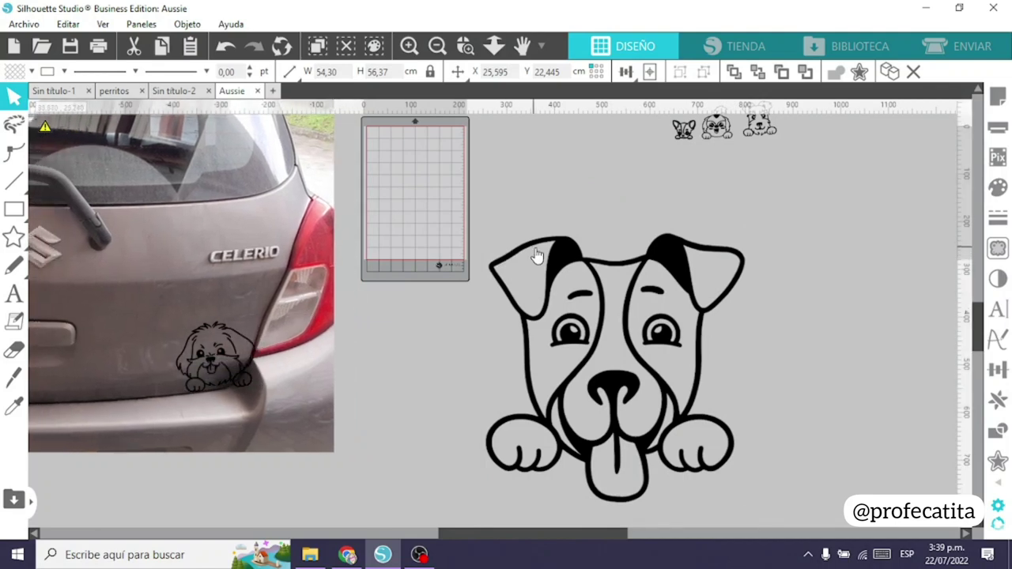
left_click_drag(535, 258, 425, 188)
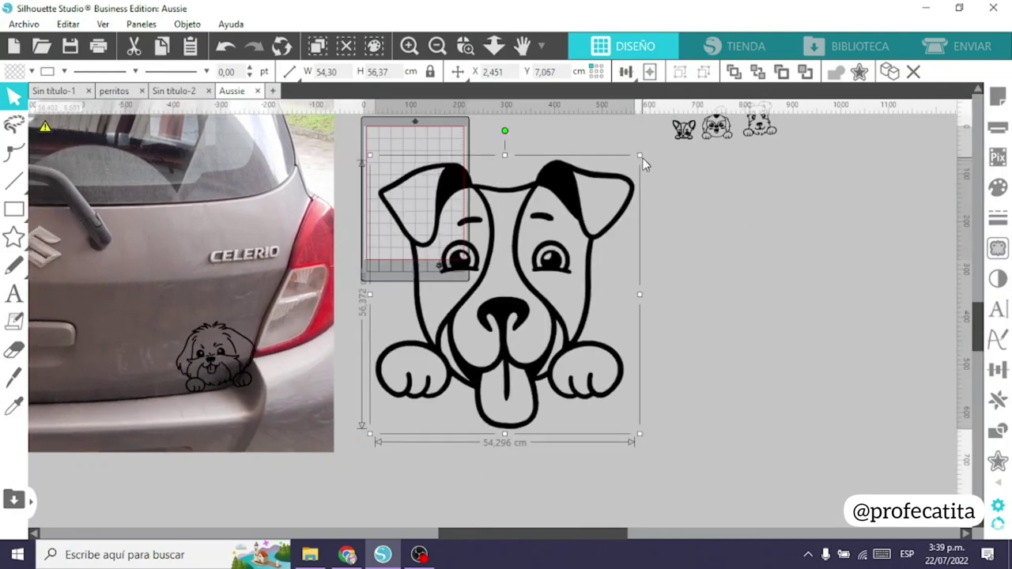
left_click_drag(640, 155, 467, 151)
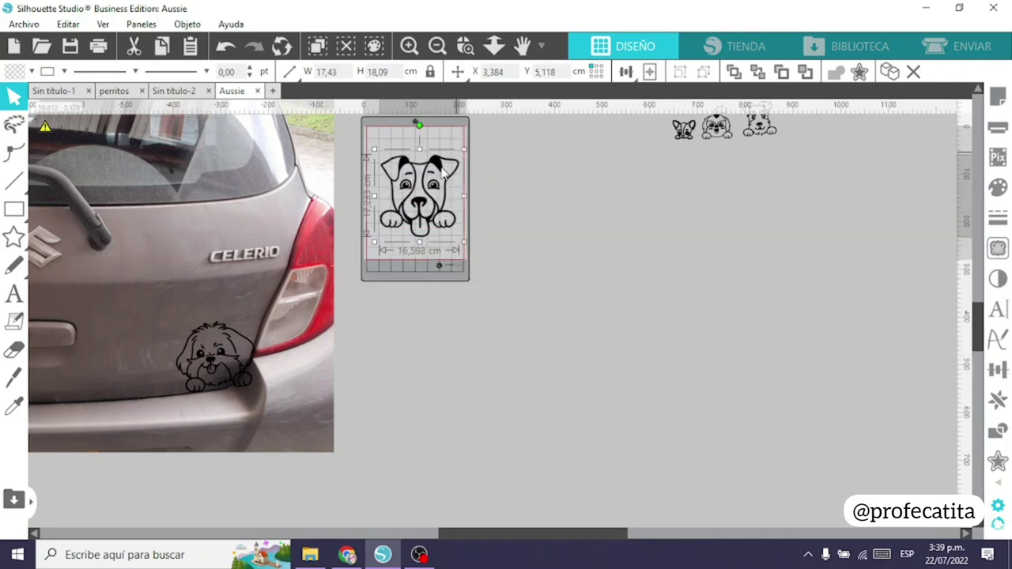
- Preview the Jack Russell's cut lines in the send view, examine them closely around the ear, and return to the design view
left_click(991, 47)
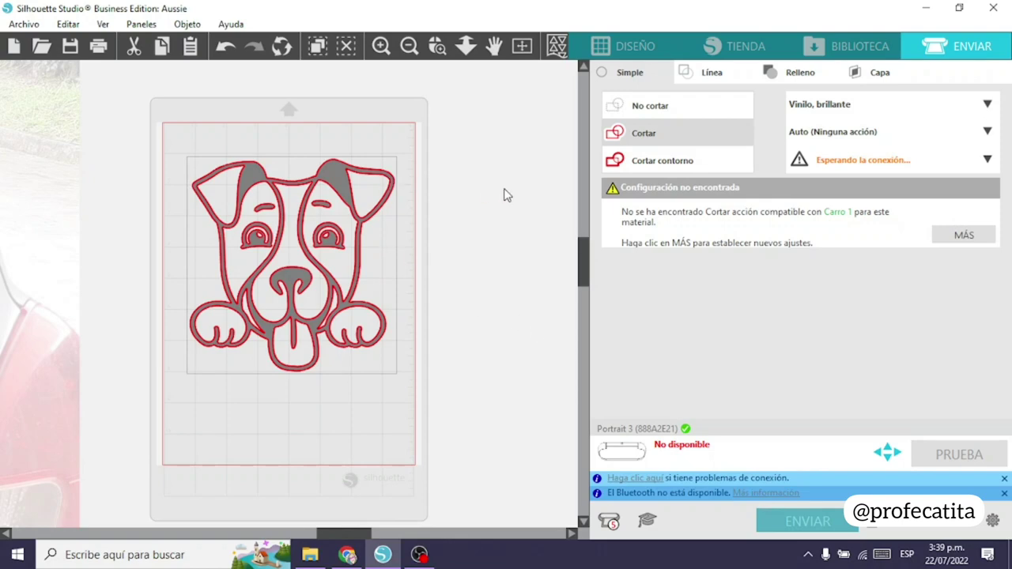
left_click(465, 189)
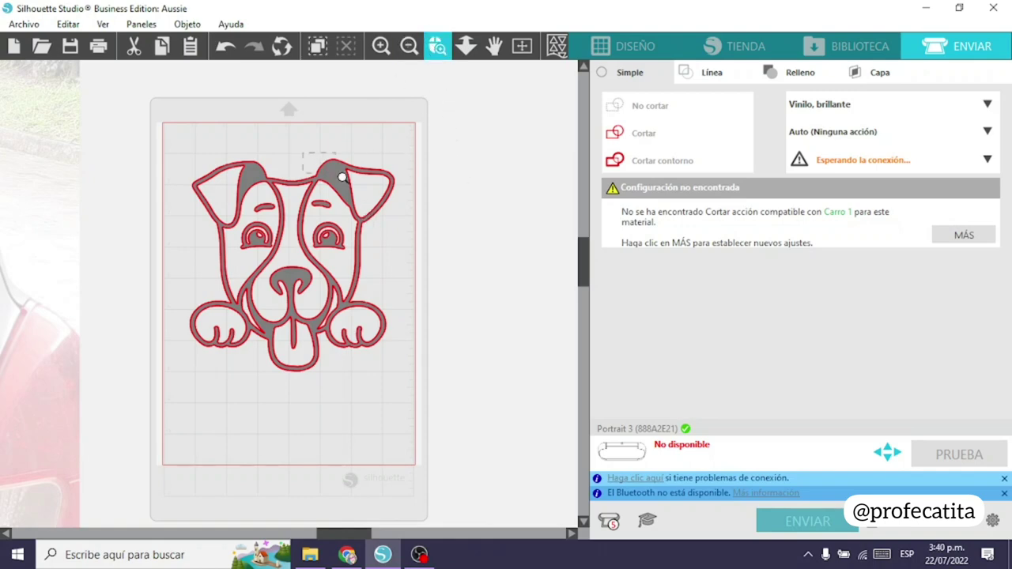
left_click(379, 193)
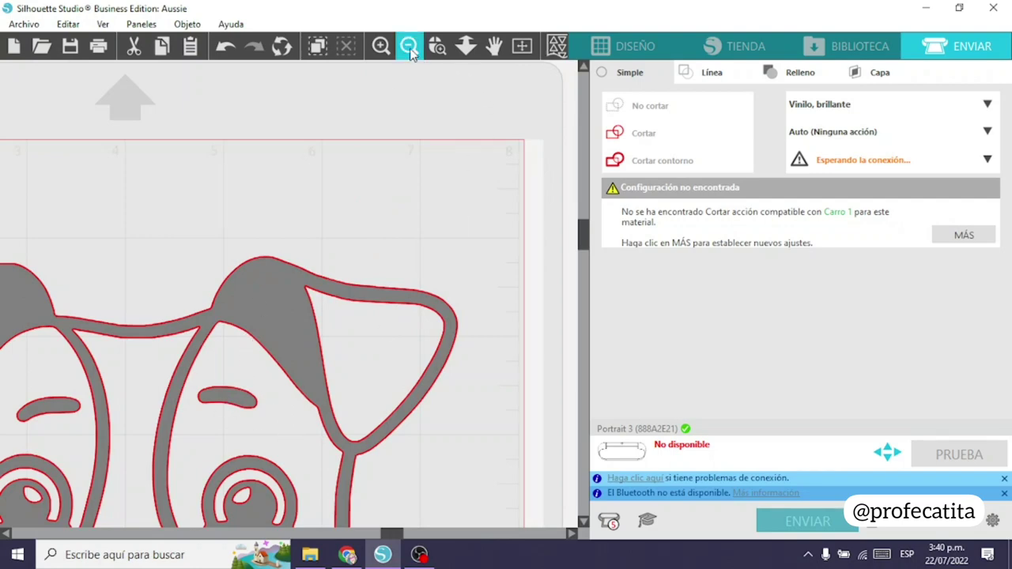
left_click(409, 50)
left_click(410, 50)
left_click(409, 50)
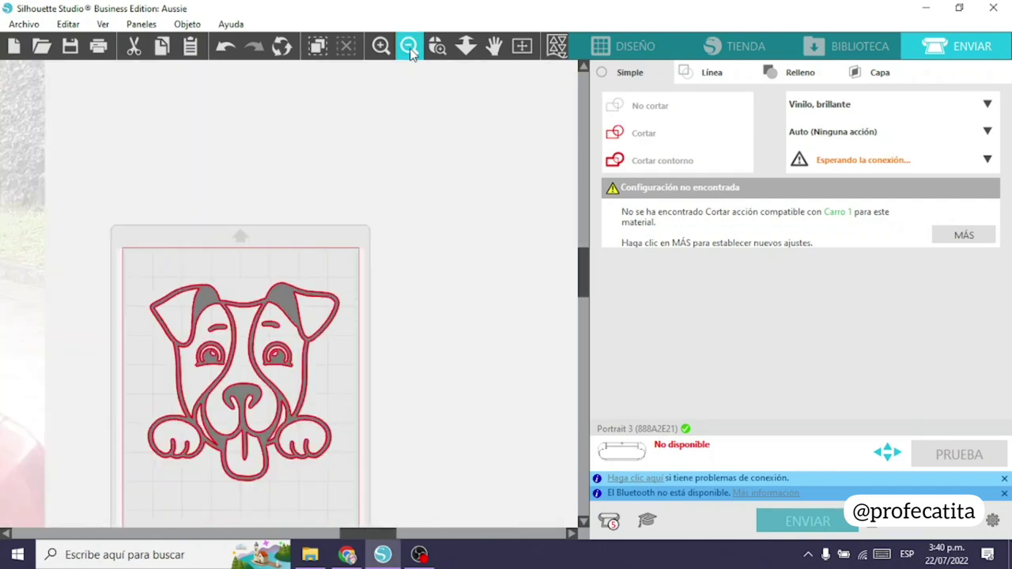
left_click(621, 49)
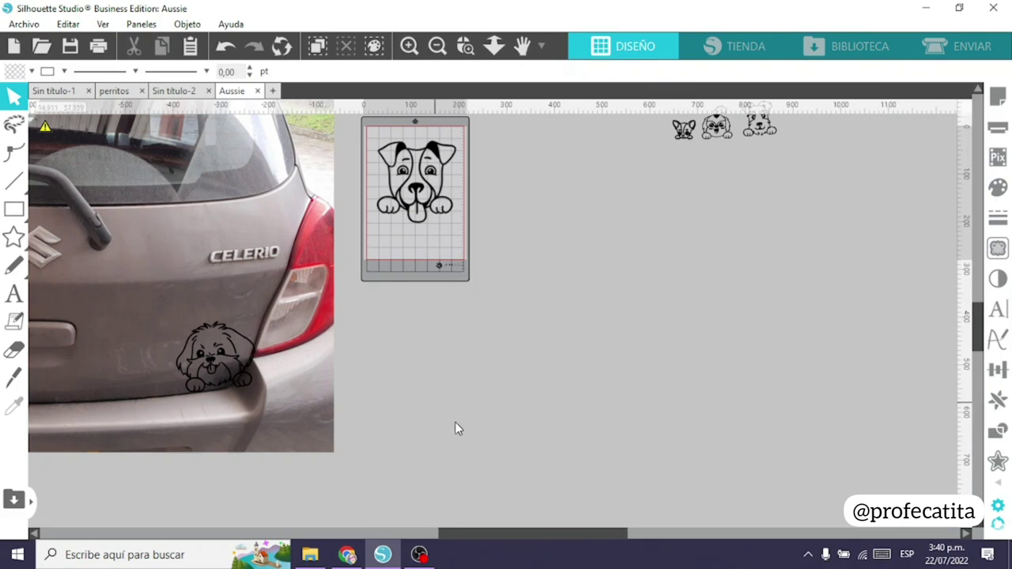
- Place the Jack Russell on the car beside the fluffy dog at the bumper edge and shrink it to about 11.2 by 11.6 cm
left_click_drag(510, 536, 443, 528)
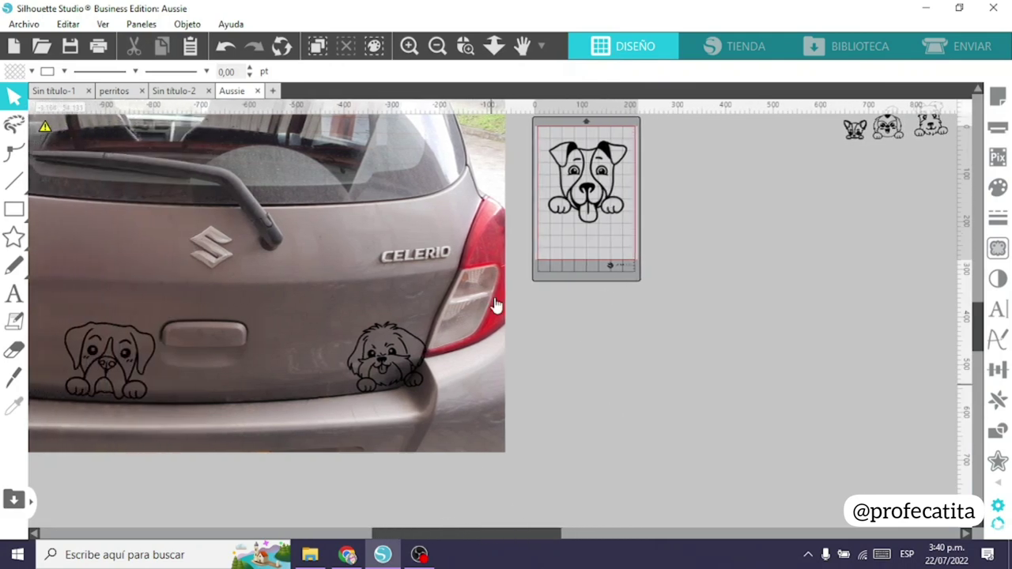
left_click_drag(587, 186, 311, 375)
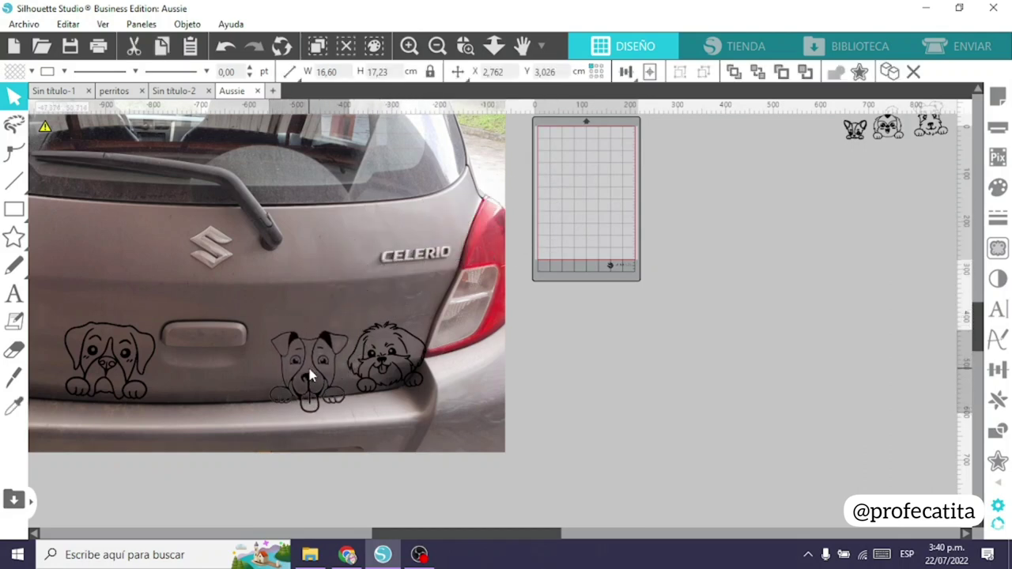
left_click(348, 333)
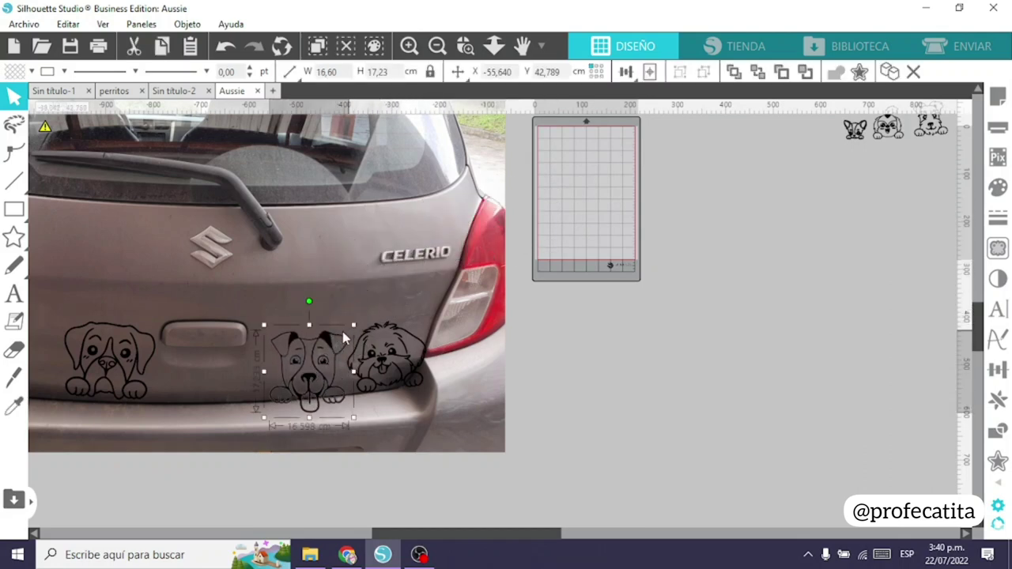
left_click_drag(342, 331, 301, 403)
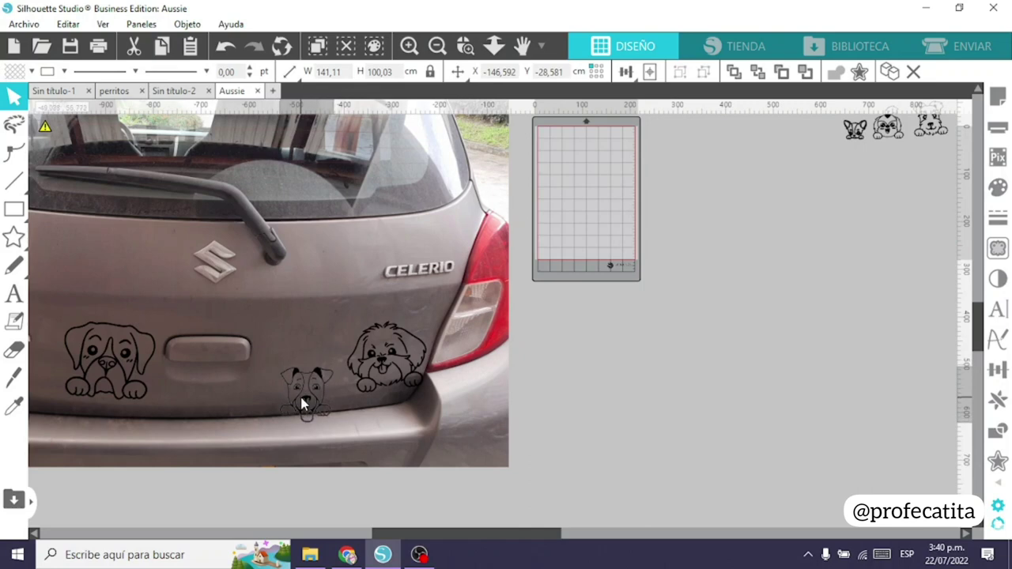
- Tilt the Jack Russell slightly to follow the bumper line and enlarge it to about 15.3 by 15.9 cm
left_click(301, 404)
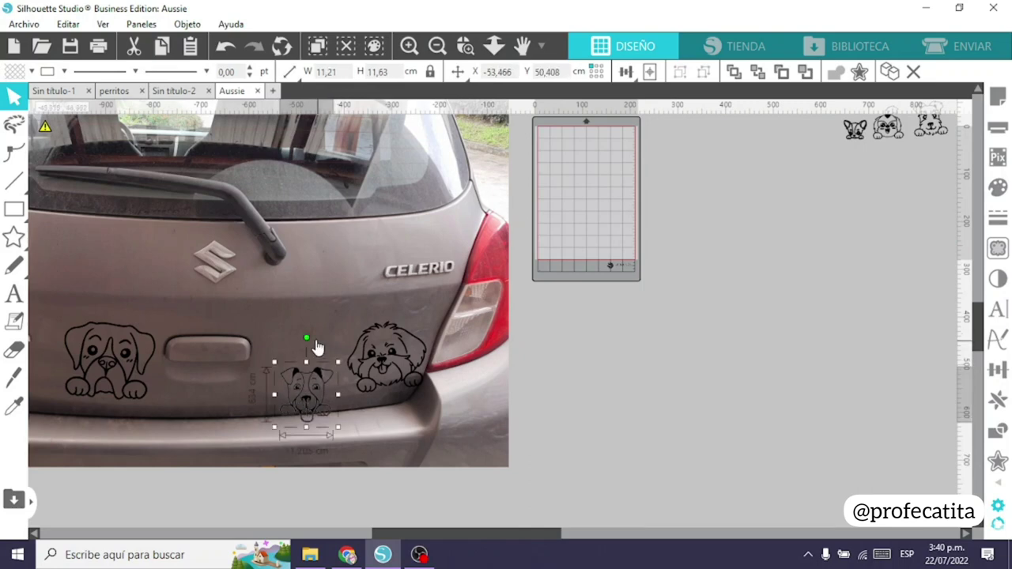
left_click_drag(316, 380, 309, 388)
left_click(317, 383)
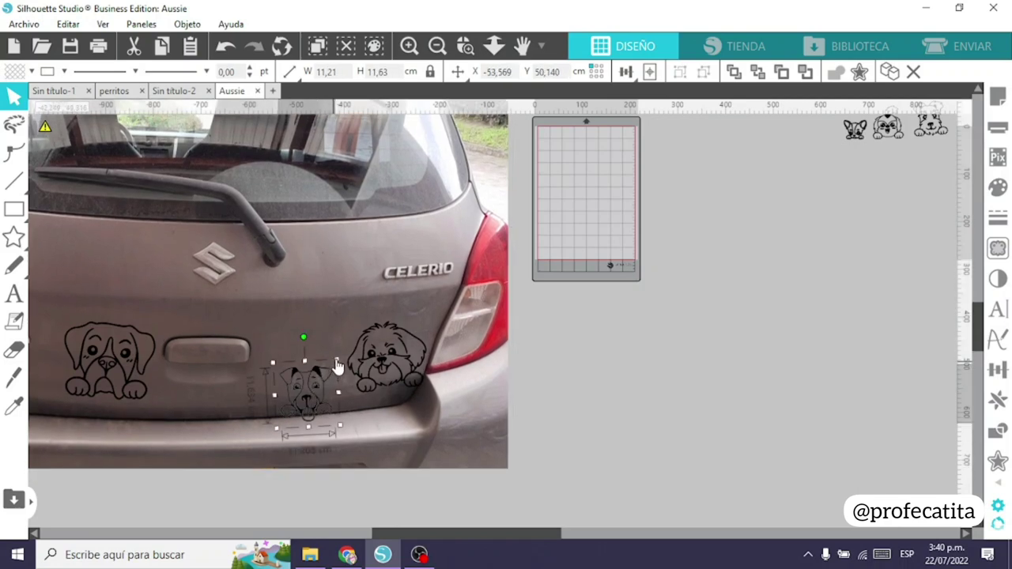
mouse_move(341, 355)
left_mouse_down()
mouse_move(352, 336)
mouse_move(326, 360)
left_mouse_up()
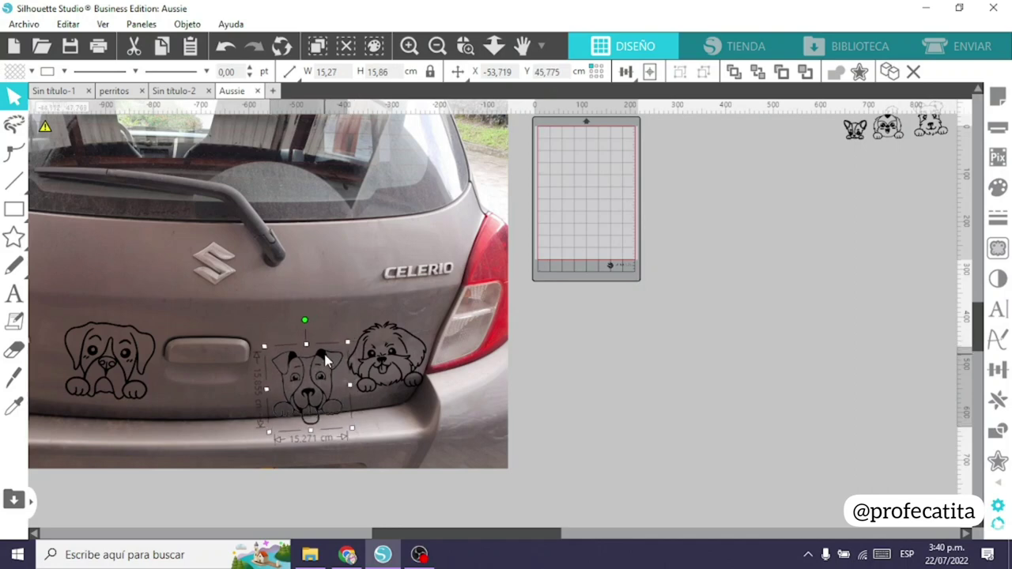
- Check the Jack Russell up close on the bumper edge and raise it so its tongue clears the bumper
left_click(464, 45)
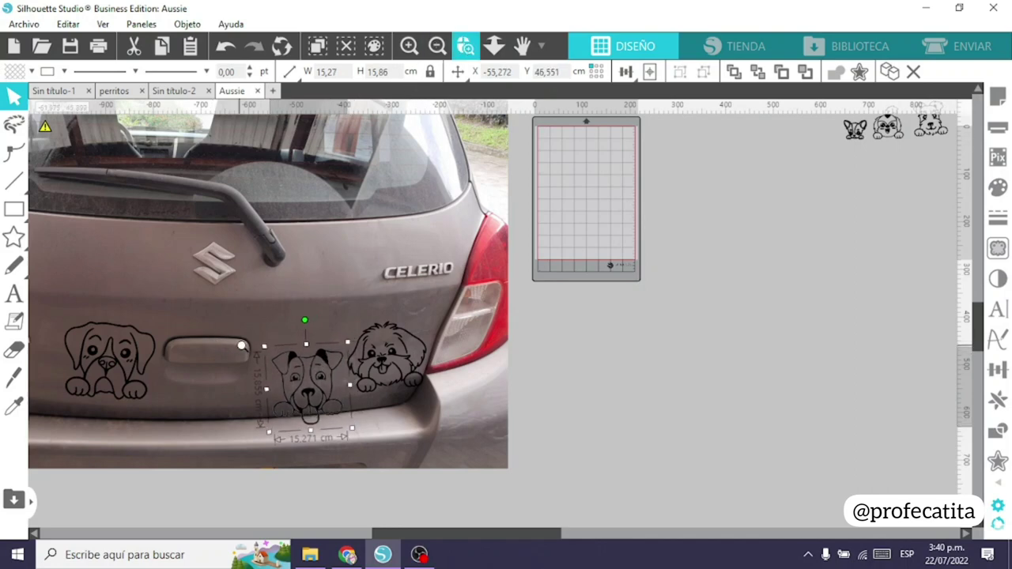
left_click(370, 443)
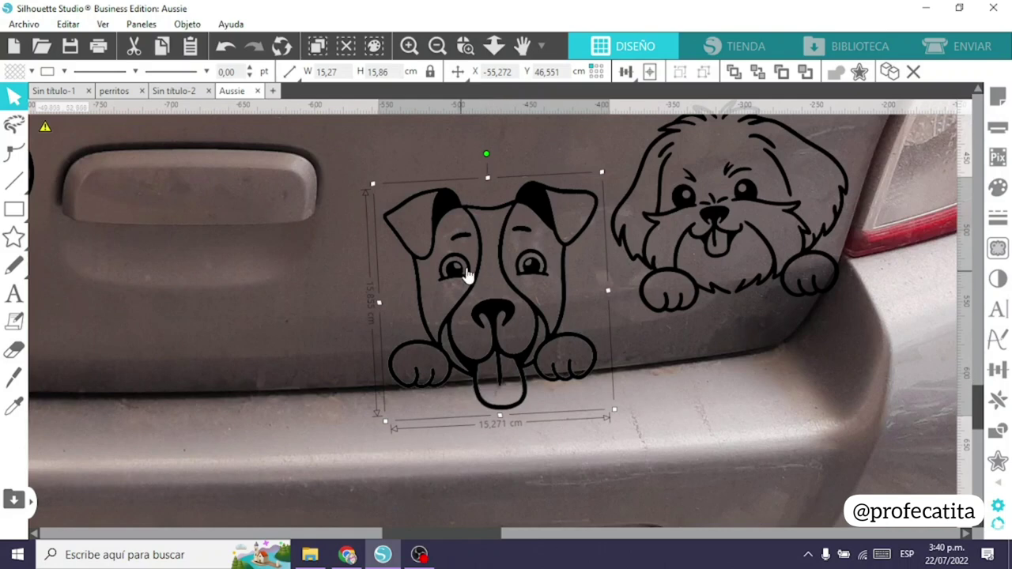
left_click(443, 46)
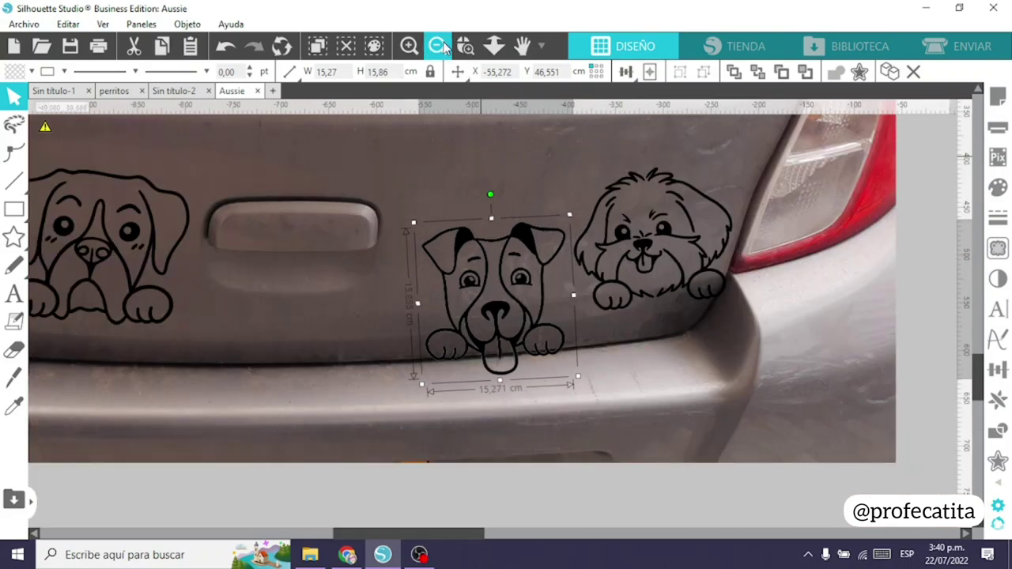
left_click(444, 48)
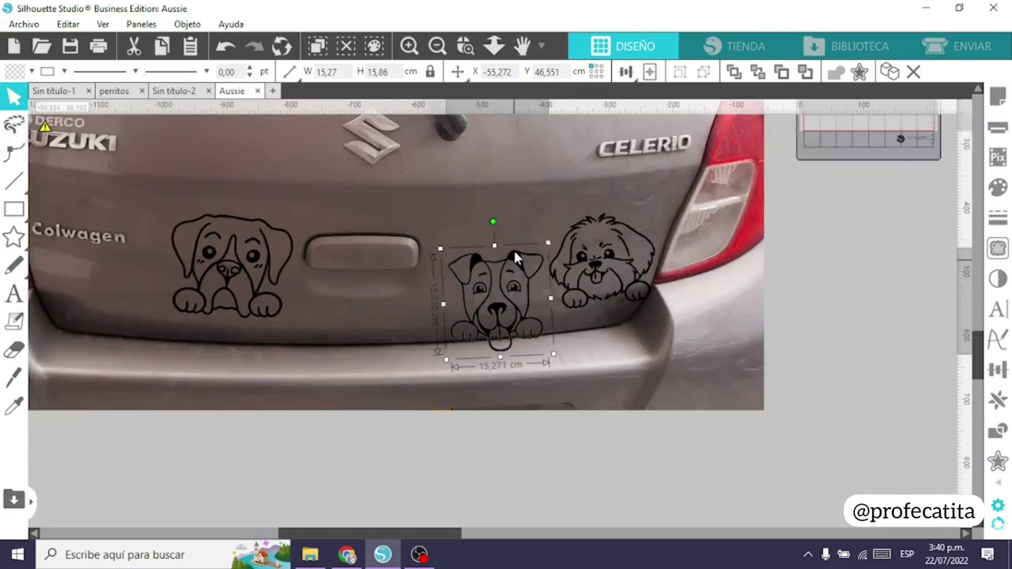
left_click_drag(514, 264, 510, 253)
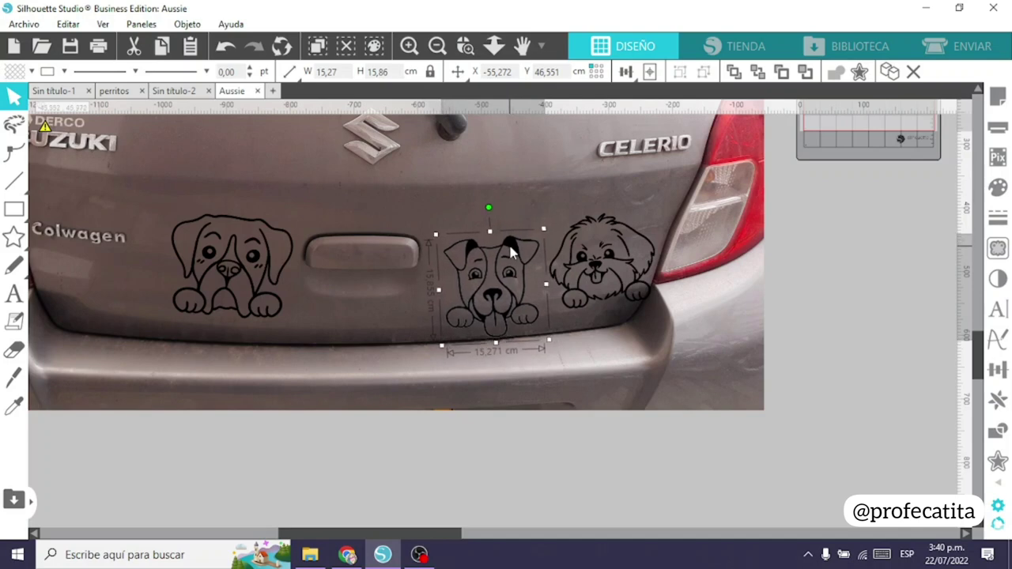
- Shift the car photo slightly down and lower the boxer and the fluffy dog until their paws meet the bumper edge
left_click_drag(236, 221, 237, 228)
left_click_drag(241, 256, 254, 318)
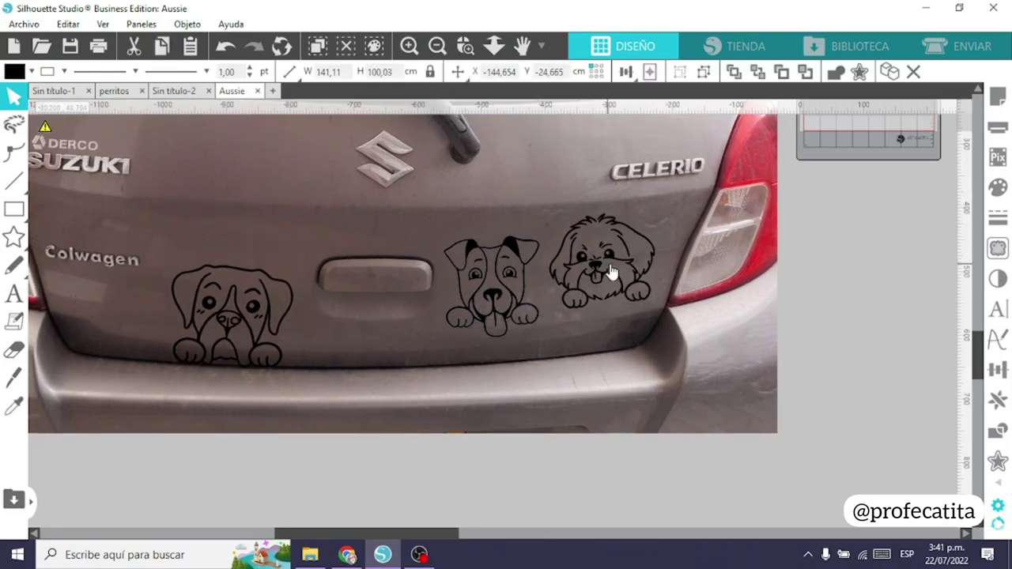
left_click_drag(599, 273, 583, 321)
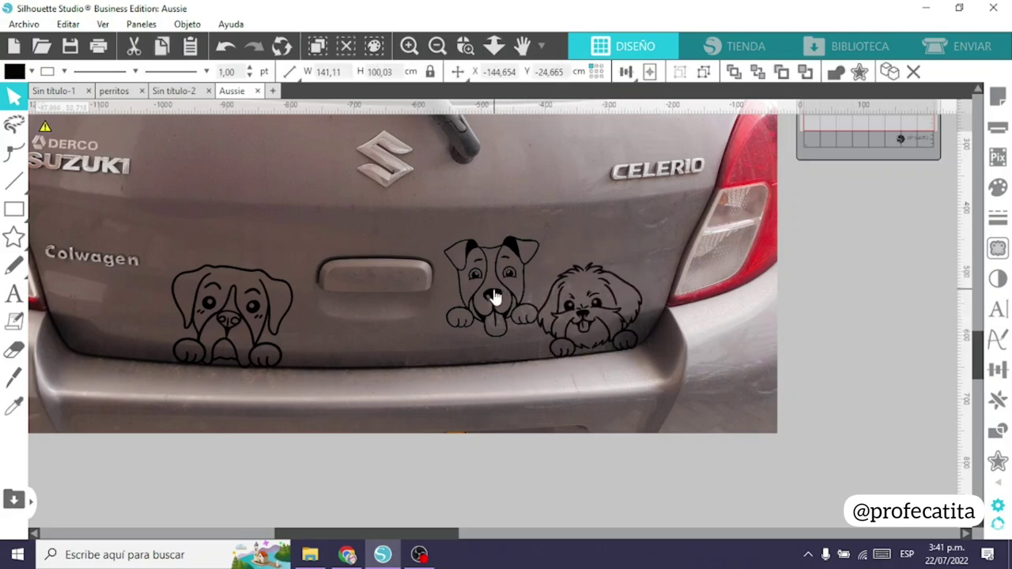
- Try the Jack Russell above the tailgate handle, with its paws resting on the handle's upper edge
left_click_drag(494, 296, 379, 228)
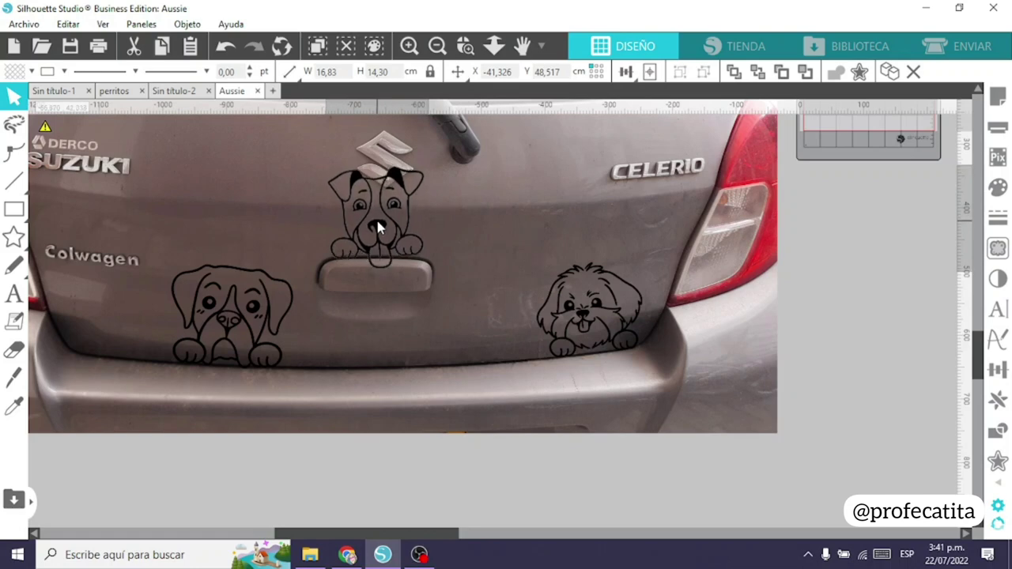
left_click(369, 255)
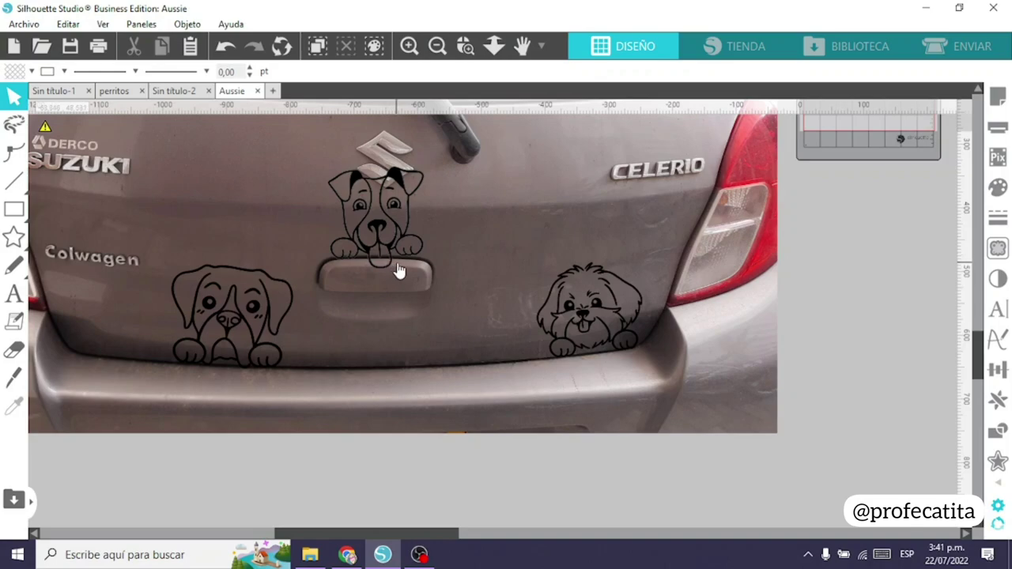
scroll(427, 263, "up", 3)
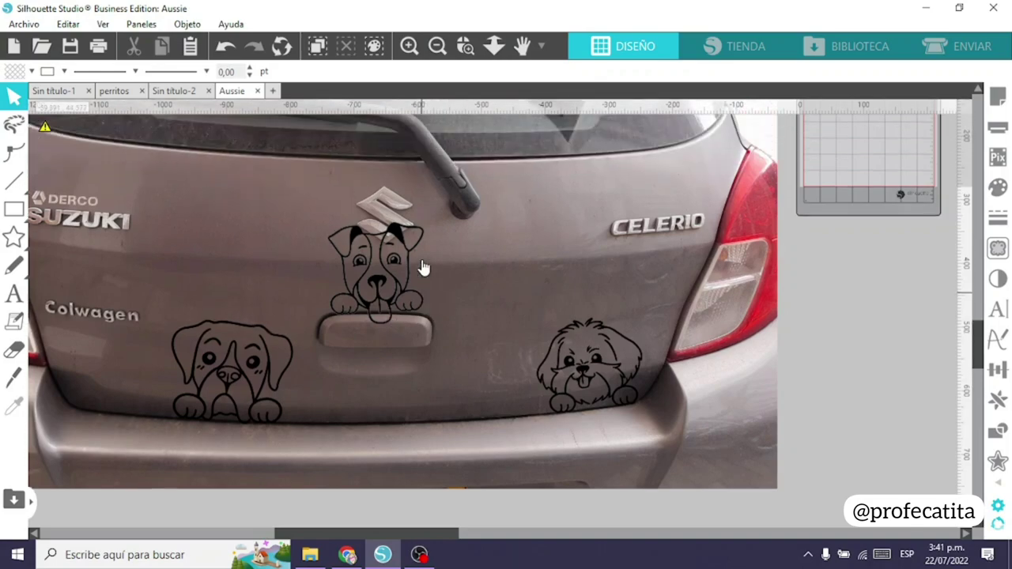
- Move the Jack Russell onto the lower right part of the car's rear window
left_click(438, 46)
left_click(439, 47)
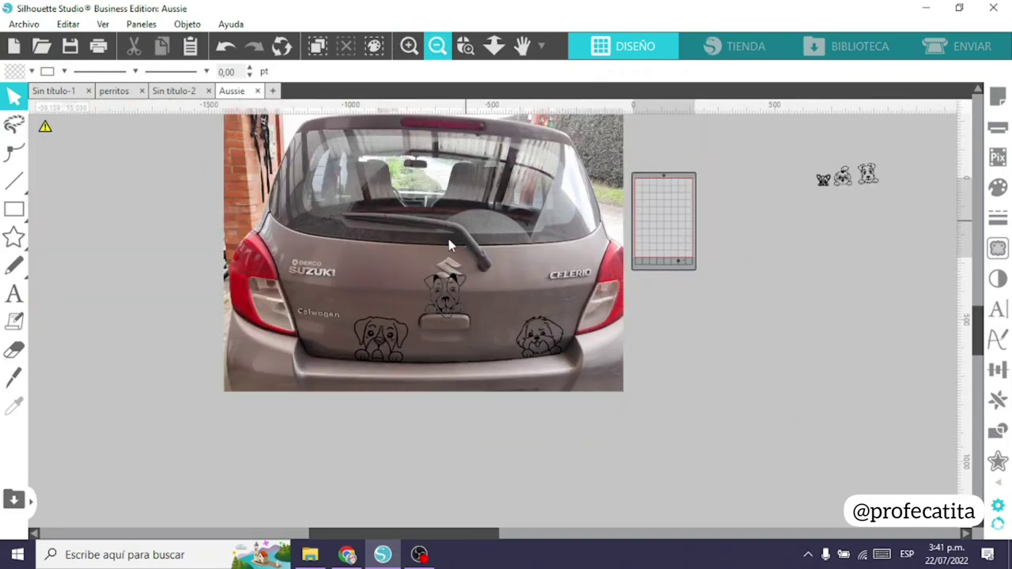
left_click_drag(456, 285, 531, 210)
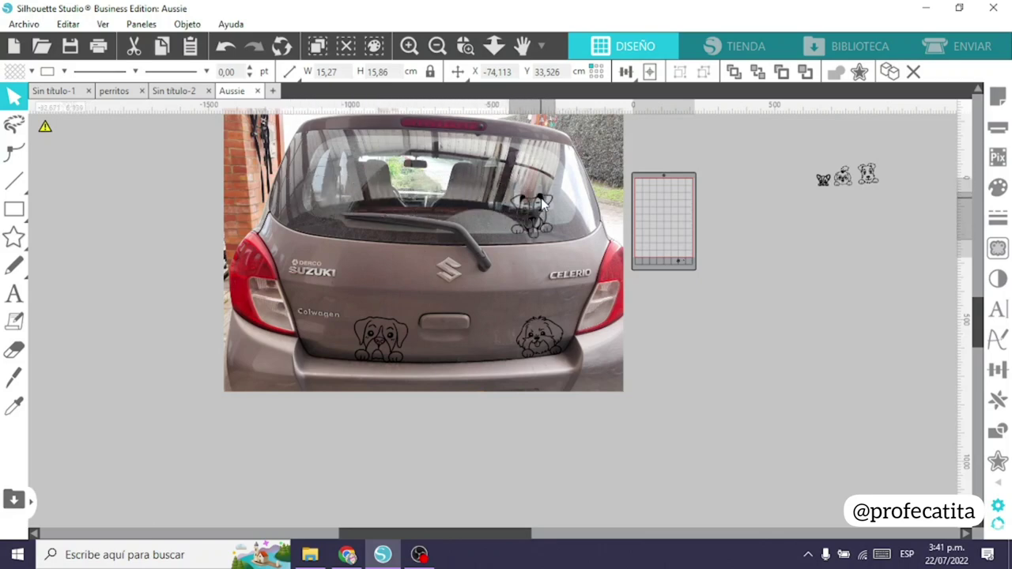
left_click(344, 212)
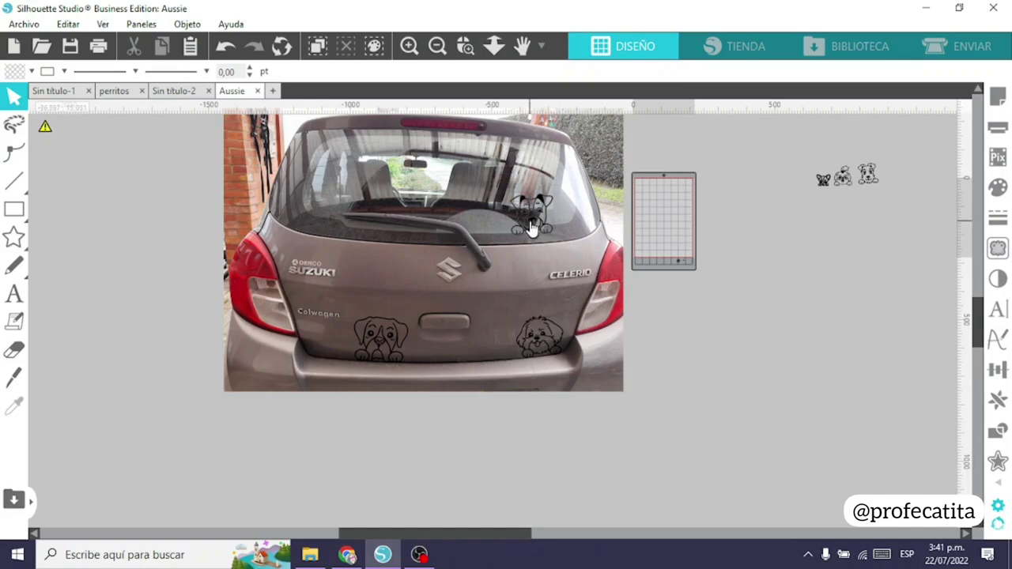
- Move the Jack Russell off the car photo to the empty area beyond the page and shift the photo slightly right
left_click_drag(532, 227, 748, 356)
left_click(542, 335)
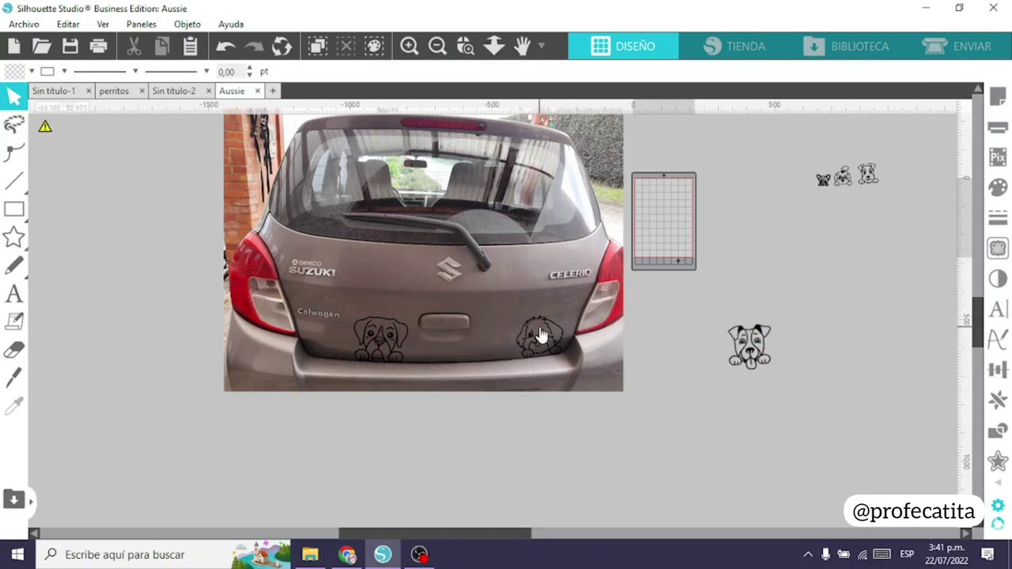
mouse_move(532, 330)
left_mouse_down()
mouse_move(548, 336)
mouse_move(540, 329)
left_mouse_up()
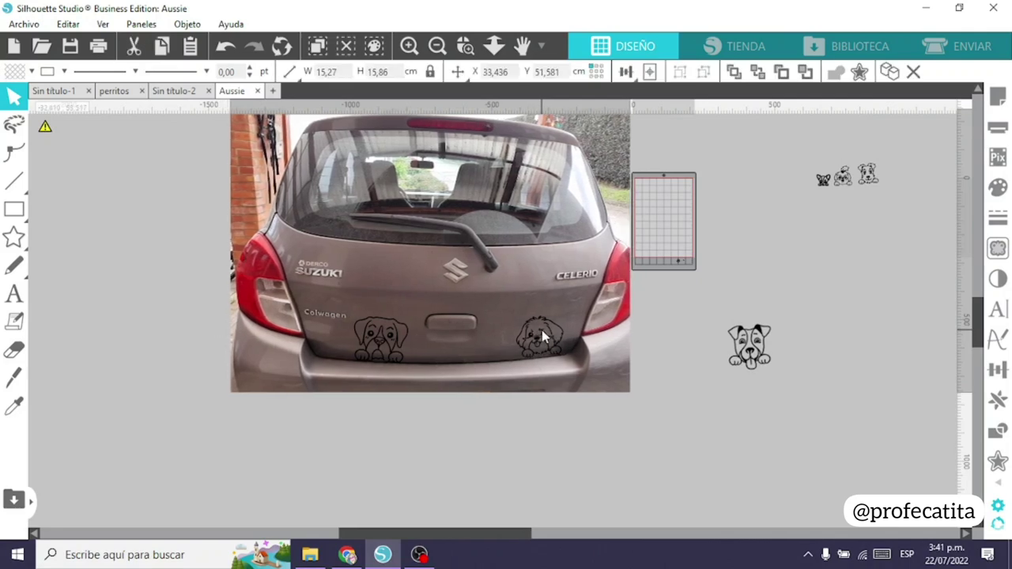
left_click(692, 259)
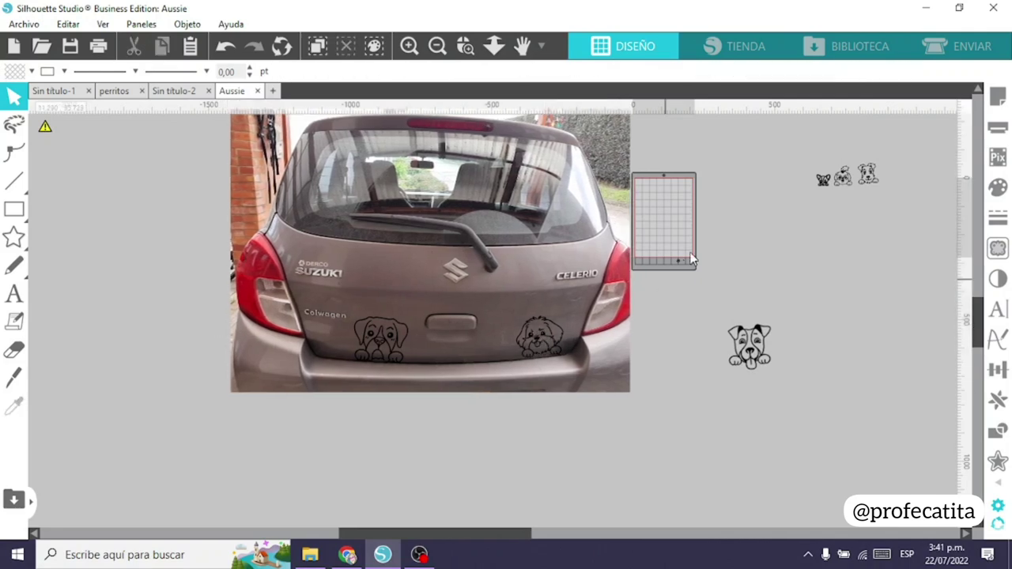
- Open the "Rie Ama vive" design from the Español lettering folder of the library
left_click(838, 52)
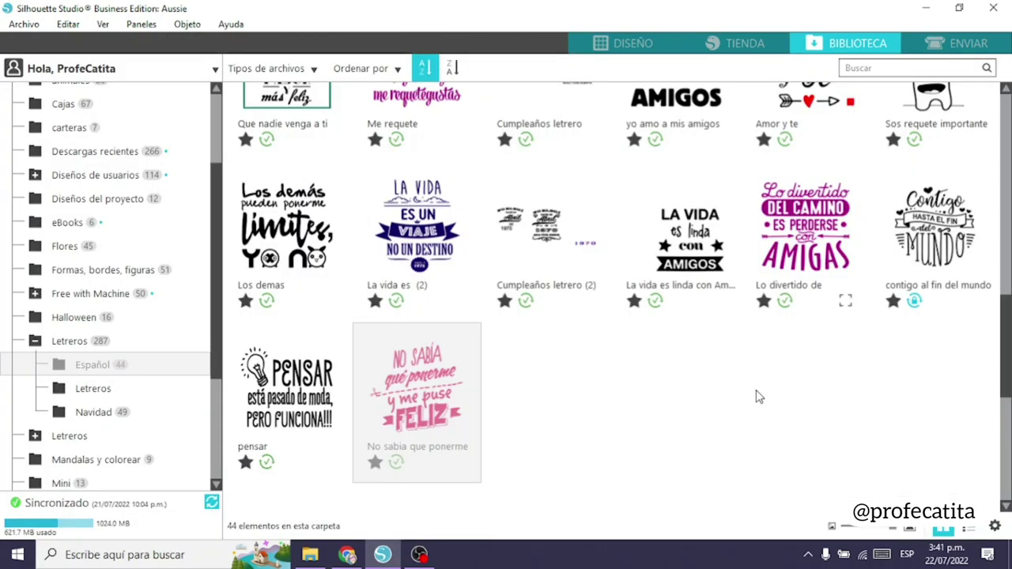
scroll(756, 399, "up", 2)
scroll(756, 404, "up", 1)
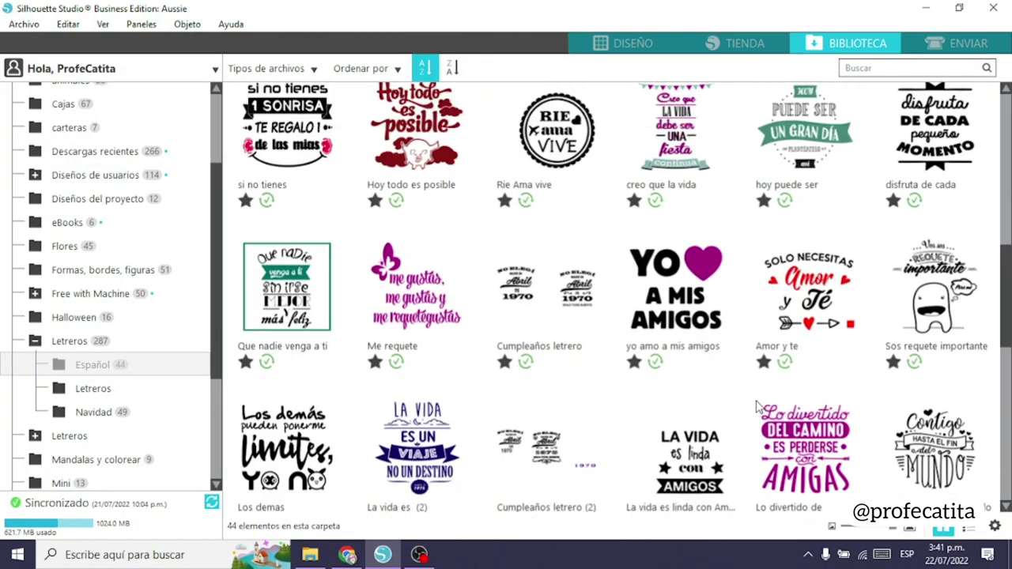
scroll(758, 405, "up", 1)
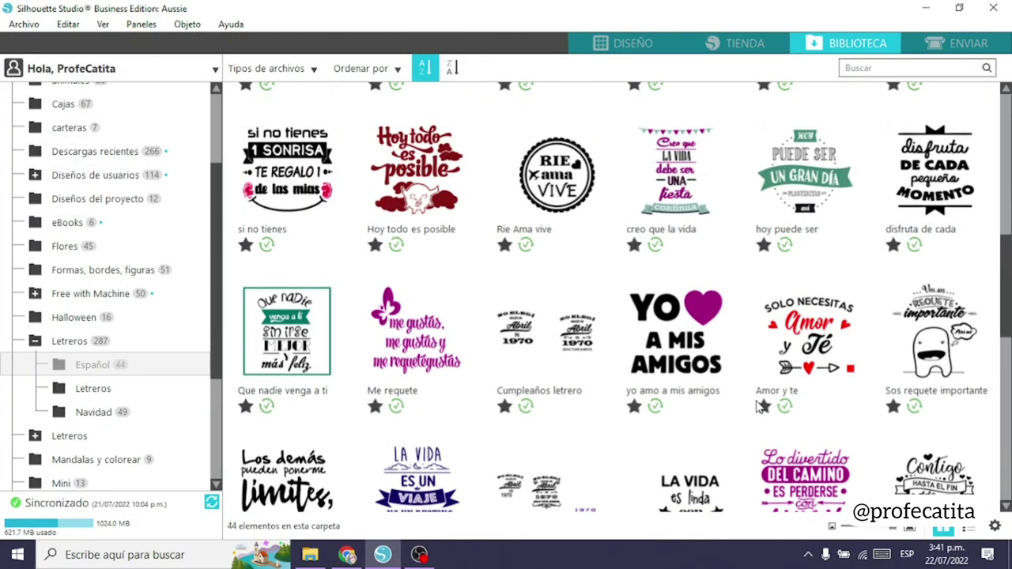
left_click(589, 183)
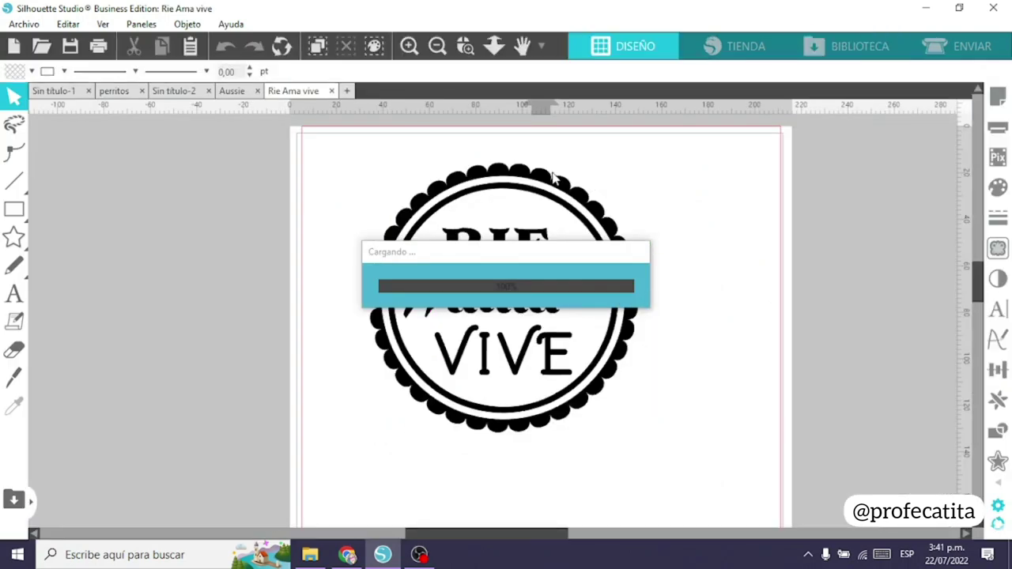
- Copy the "Rie Ama vive" badge into the Aussie document and place it on the tailgate beside the SUZUKI lettering
left_click(542, 181)
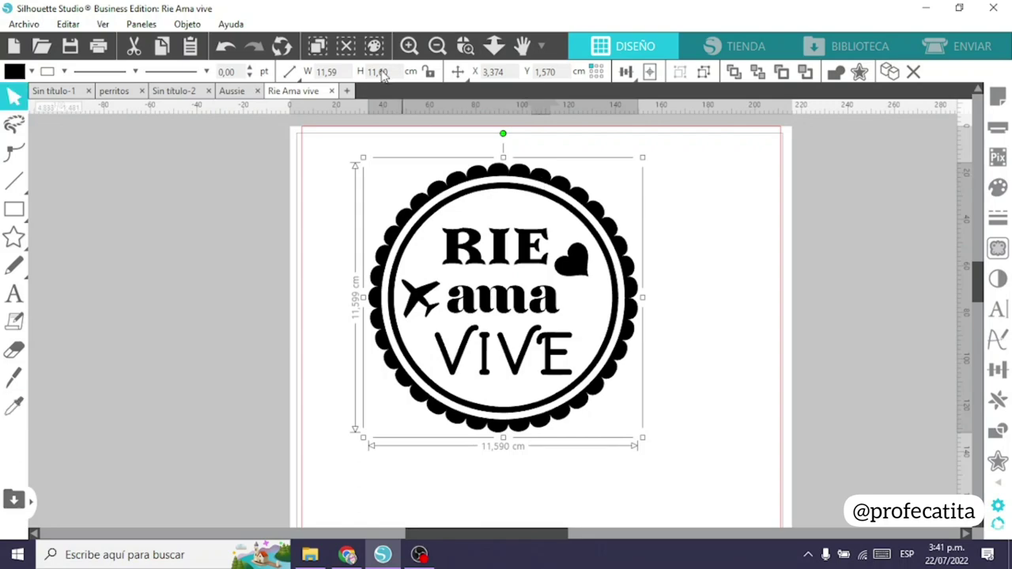
left_click(235, 90)
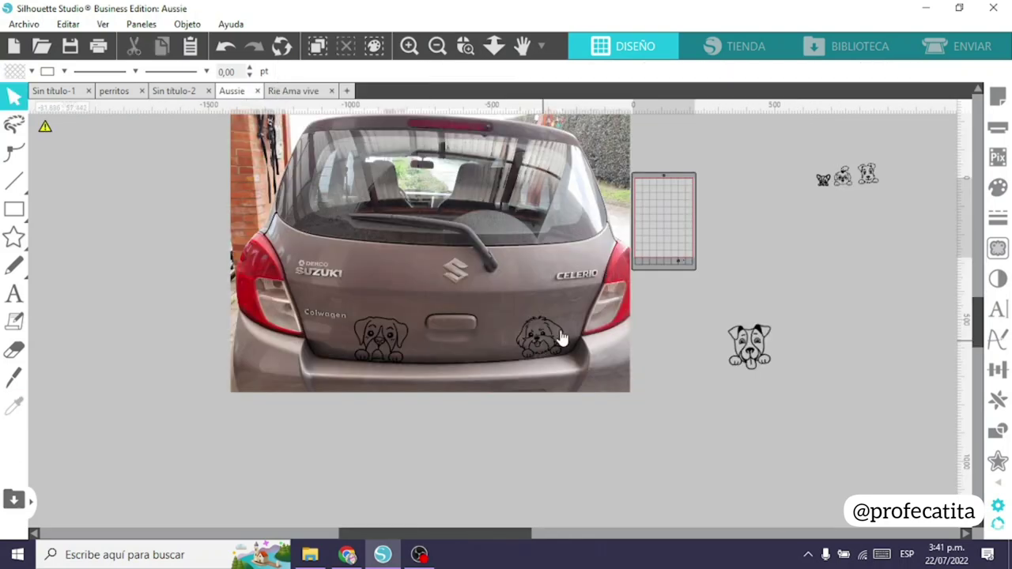
key("ctrl+v")
left_click_drag(719, 261, 383, 266)
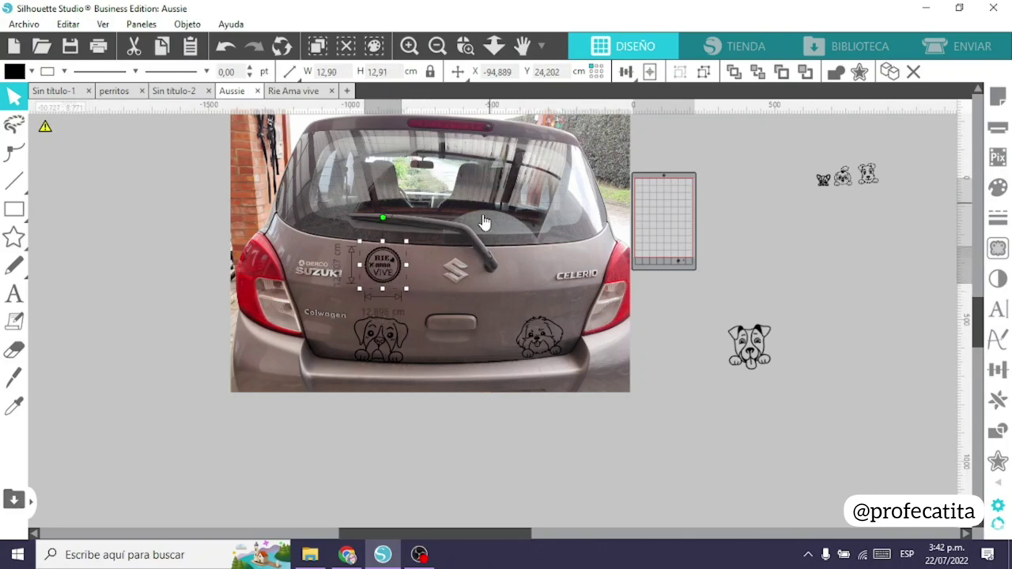
- Move the badge to the lower left corner of the rear window, fill it white and rotate it slightly clockwise
left_click_drag(388, 261, 318, 202)
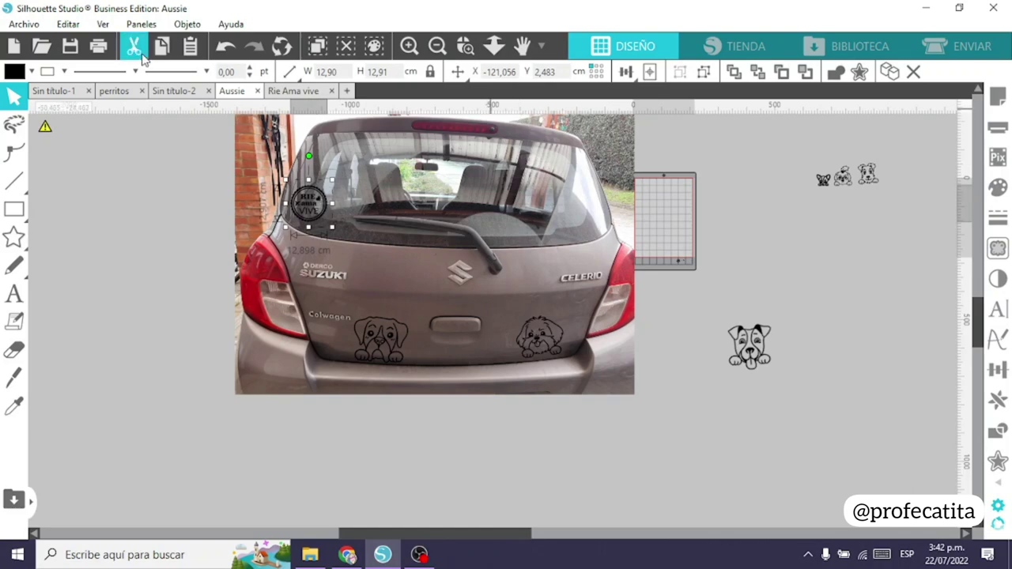
left_click(30, 72)
left_click(44, 100)
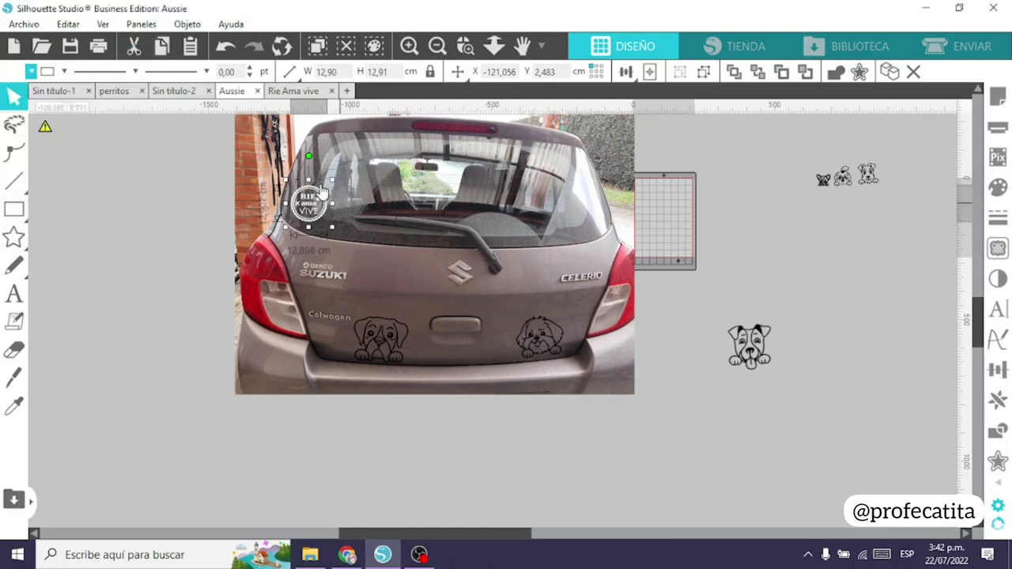
left_click_drag(308, 156, 319, 161)
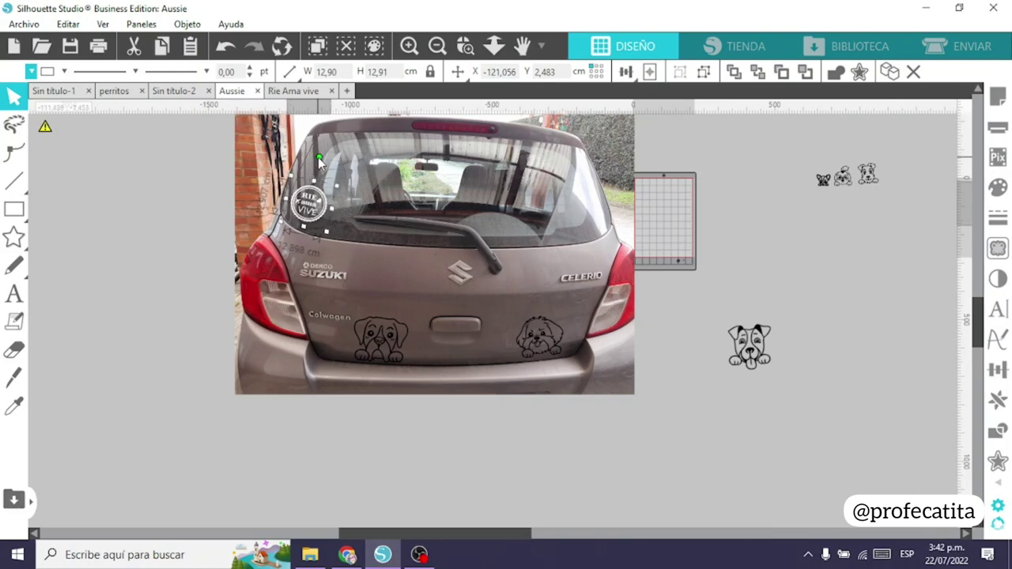
left_click(162, 189)
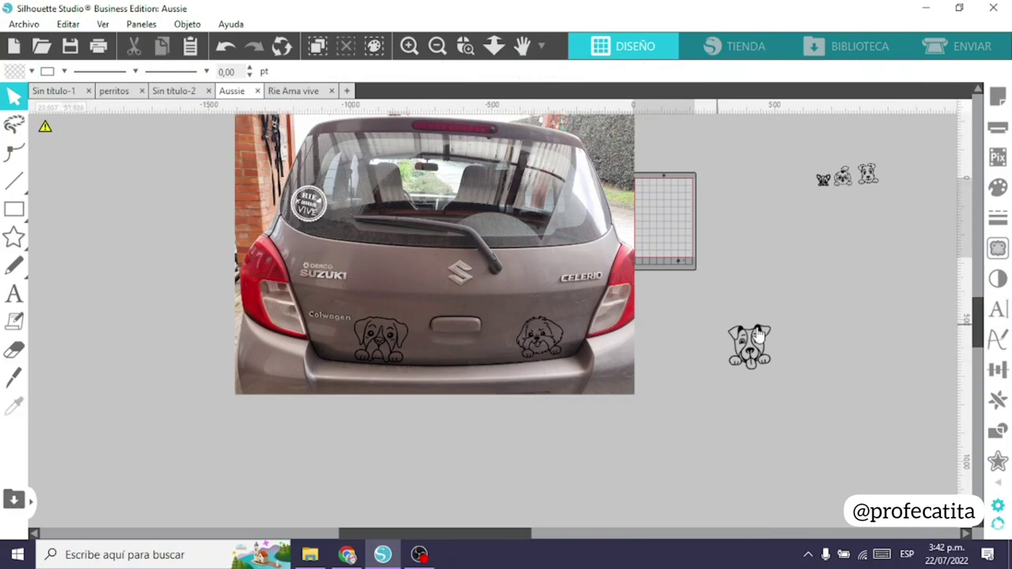
- Move the three small dogs together onto the bumper edge below the tailgate handle and check them up close
left_click_drag(781, 138, 940, 223)
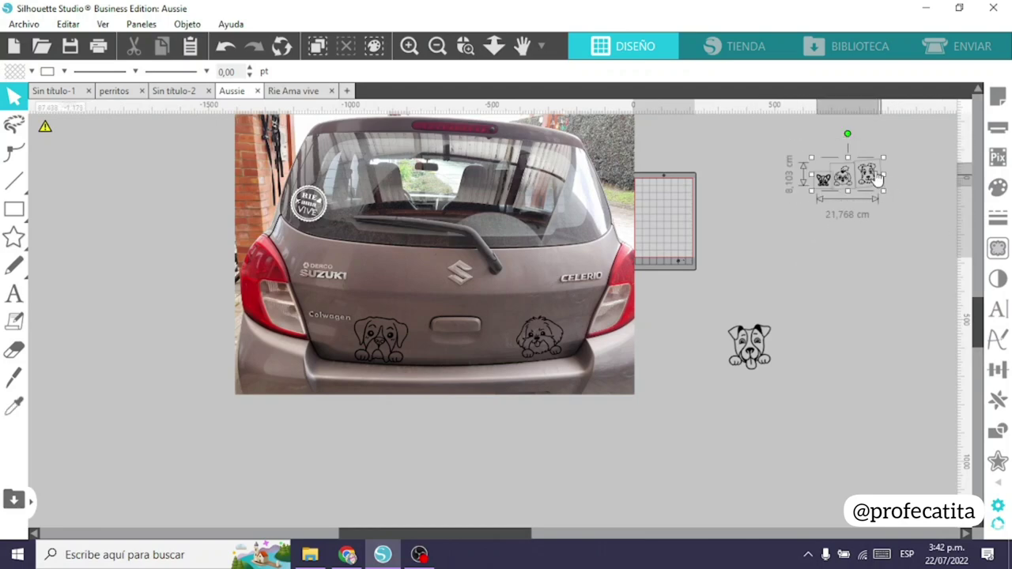
left_click_drag(876, 178, 492, 356)
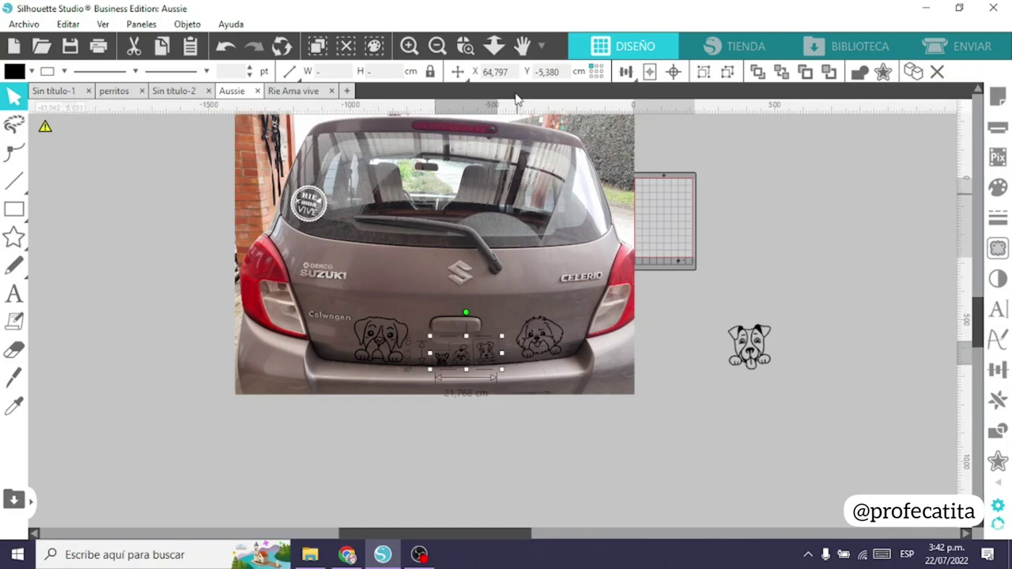
left_click(465, 46)
left_click_drag(454, 315, 603, 400)
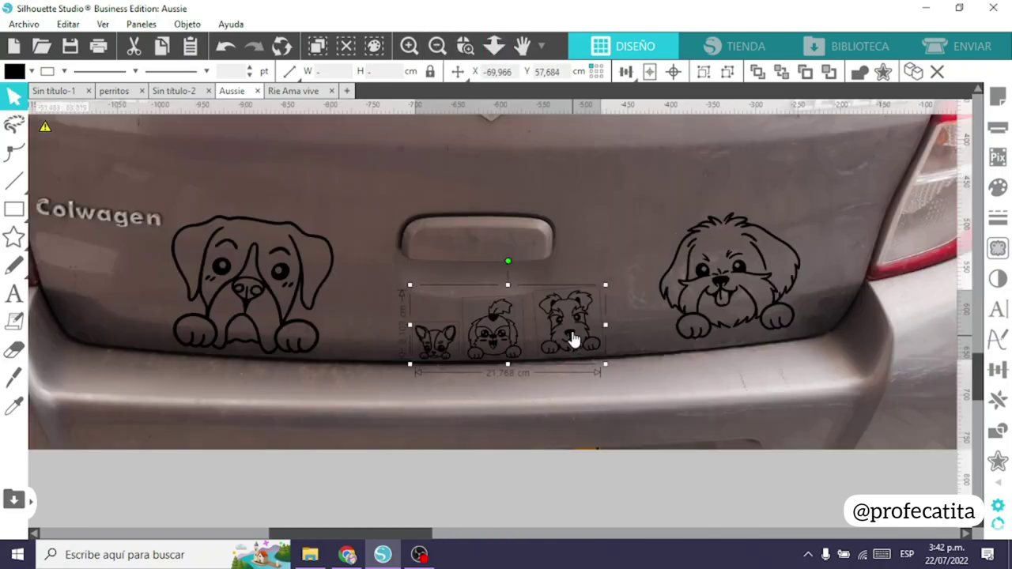
- Lower the small terrier onto the bumper edge and shift the topknot dog slightly right toward it
left_click(571, 315)
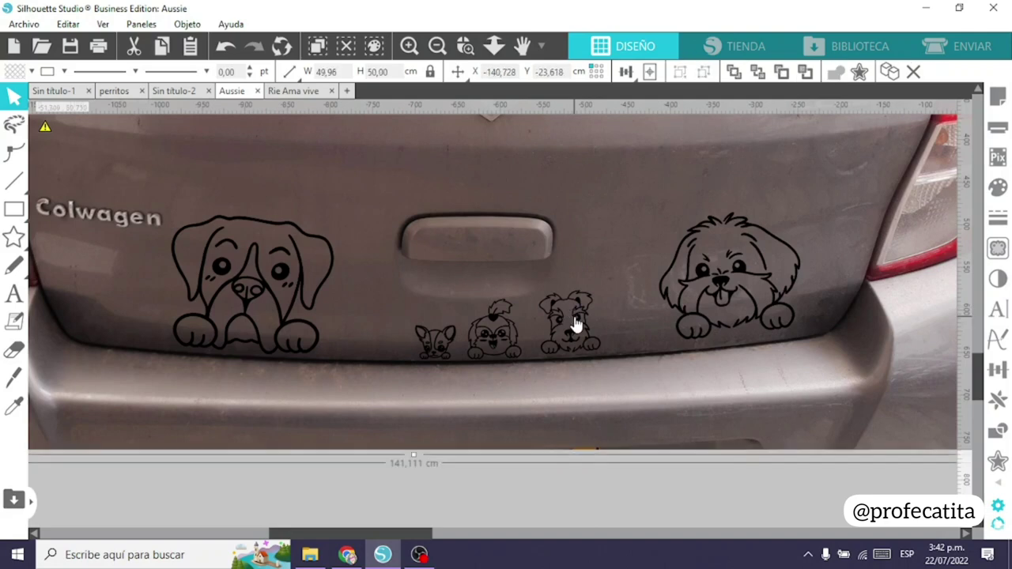
left_click_drag(573, 317, 580, 328)
left_click(497, 328)
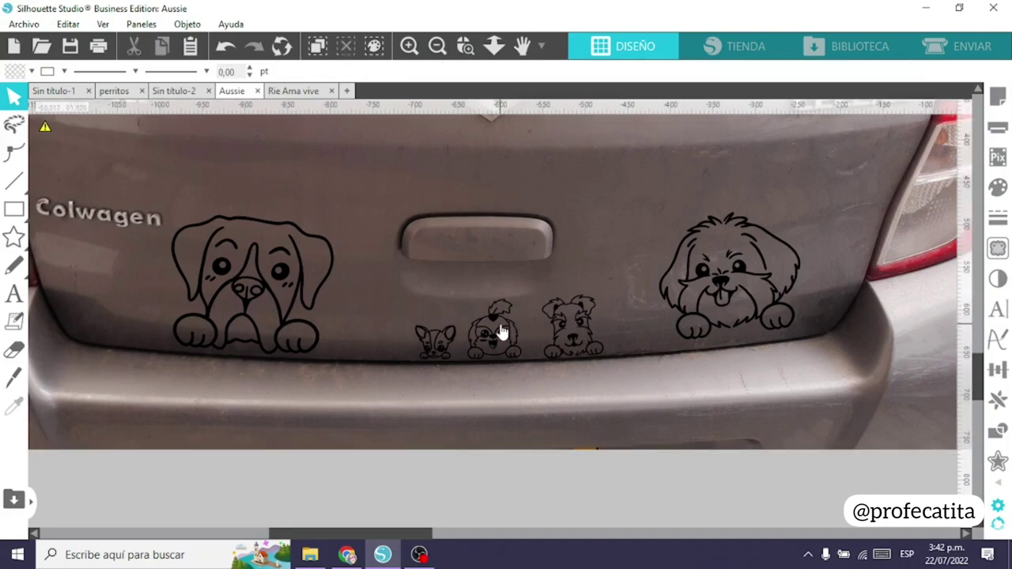
left_click_drag(498, 318, 501, 321)
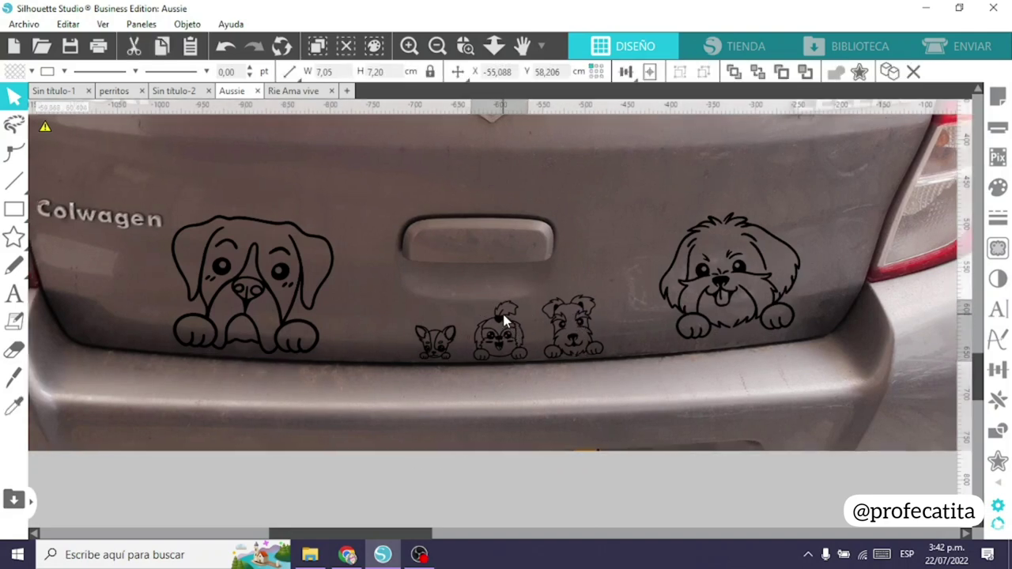
- Move the small chihuahua left along the bumper edge toward the boxer and enlarge it to about 8.4 cm wide
left_click(457, 335)
left_click_drag(442, 340, 389, 341)
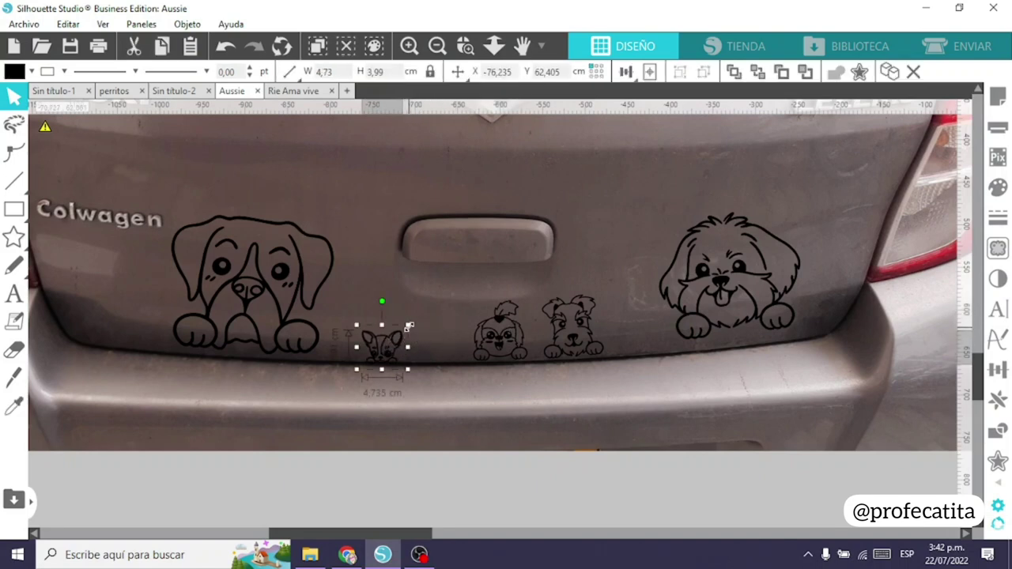
left_click_drag(438, 308, 449, 292)
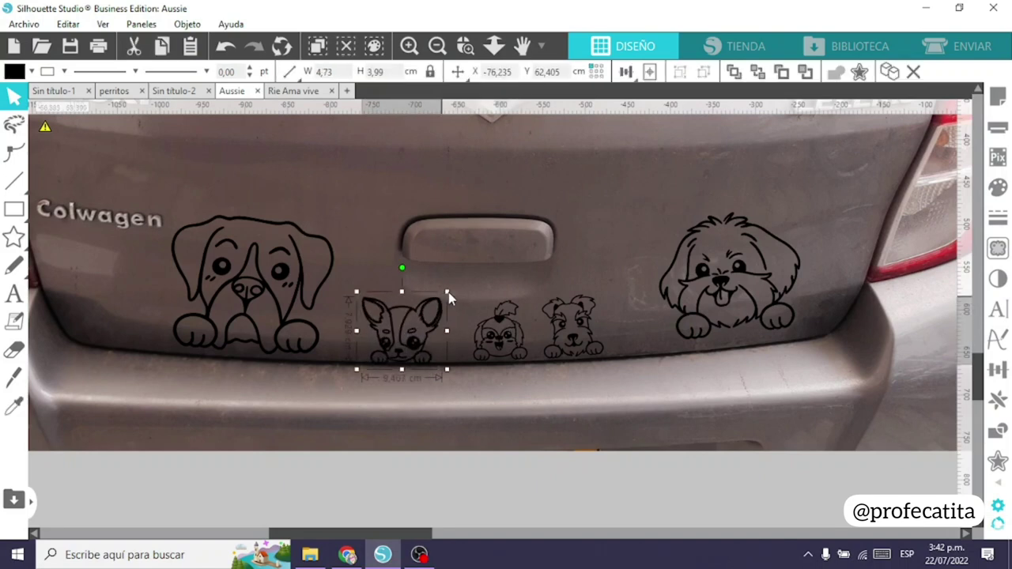
- Enlarge the topknot dog to about 9.3 cm wide, move it beside the fluffy dog, and park the terrier left of the handle
left_click(514, 341)
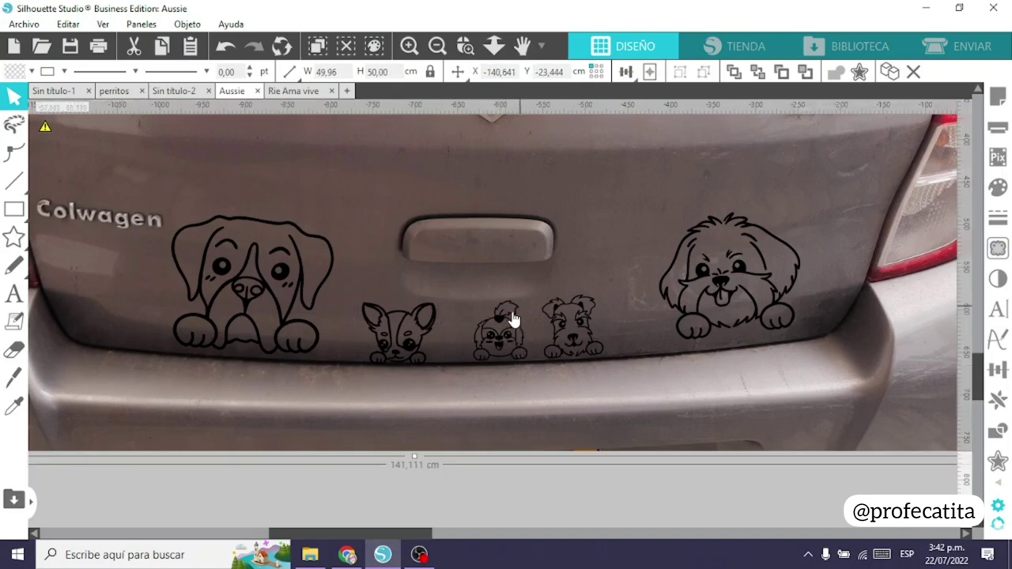
left_click(498, 326)
left_click_drag(529, 294, 553, 267)
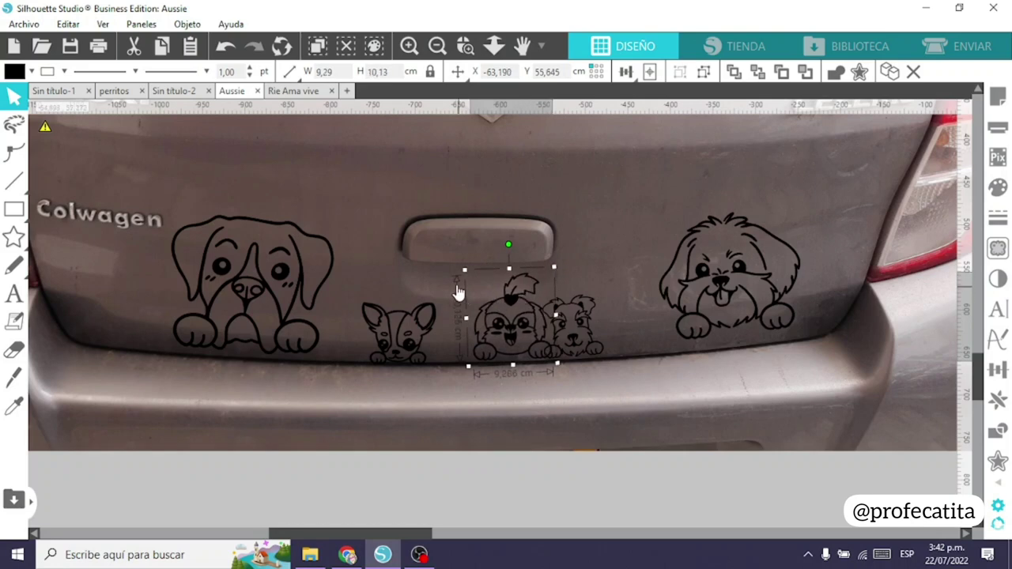
left_click_drag(585, 310, 412, 254)
left_click_drag(510, 306, 606, 294)
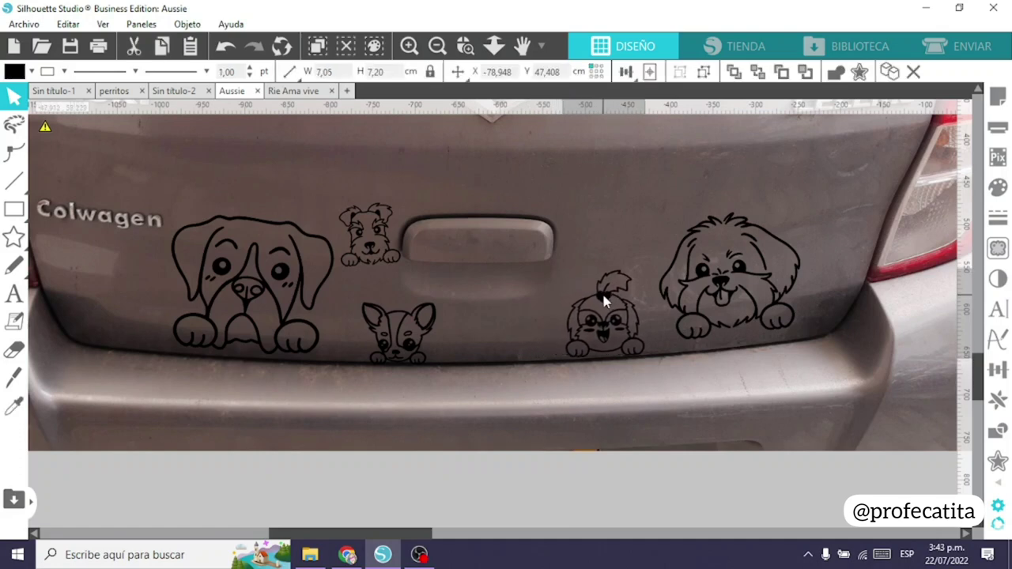
- Shrink the fluffy dog to about 14 cm wide and move it slightly right so its paws rest on the bumper edge
left_click(709, 278)
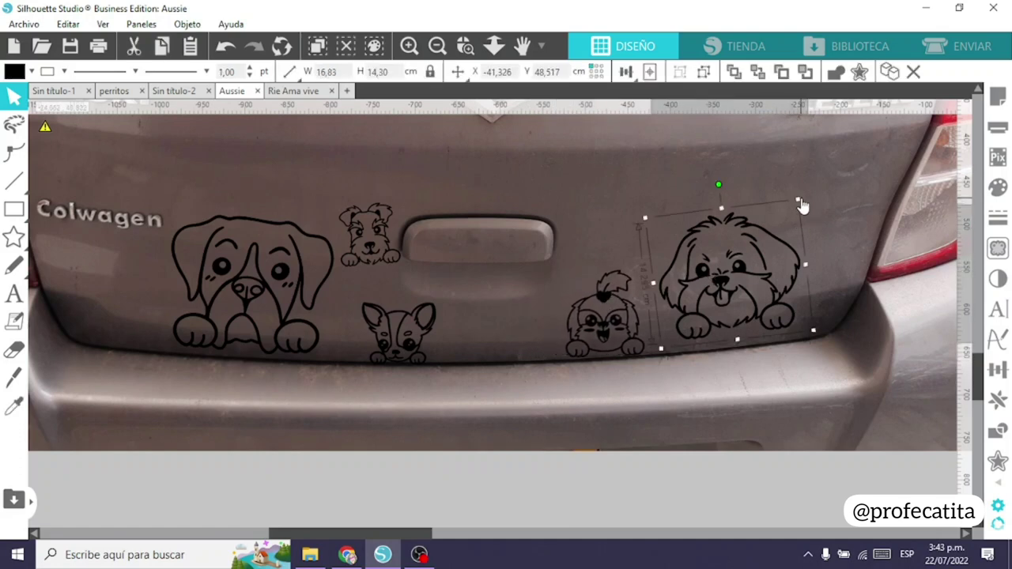
left_click_drag(797, 206, 789, 232)
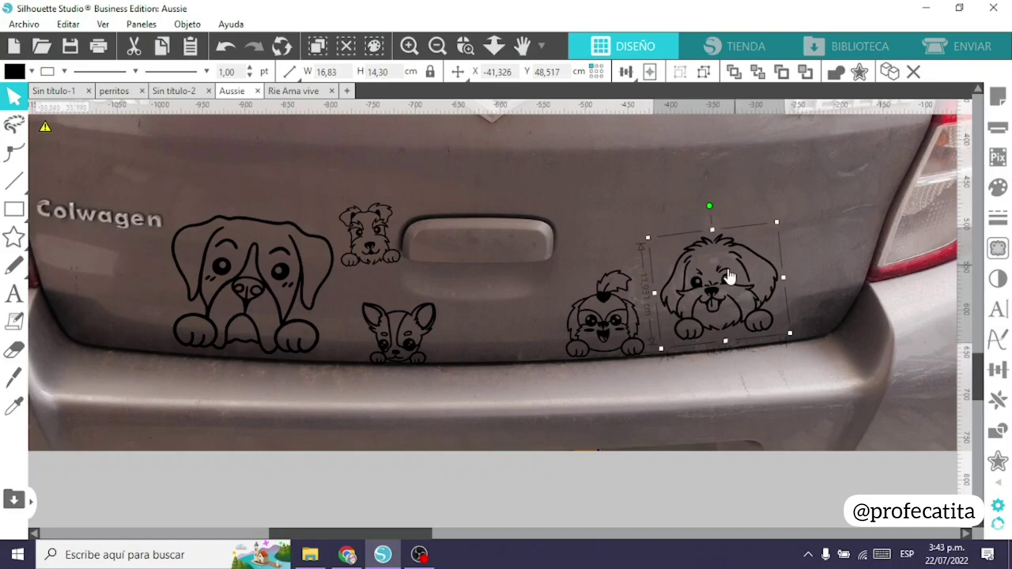
left_click_drag(736, 280, 755, 284)
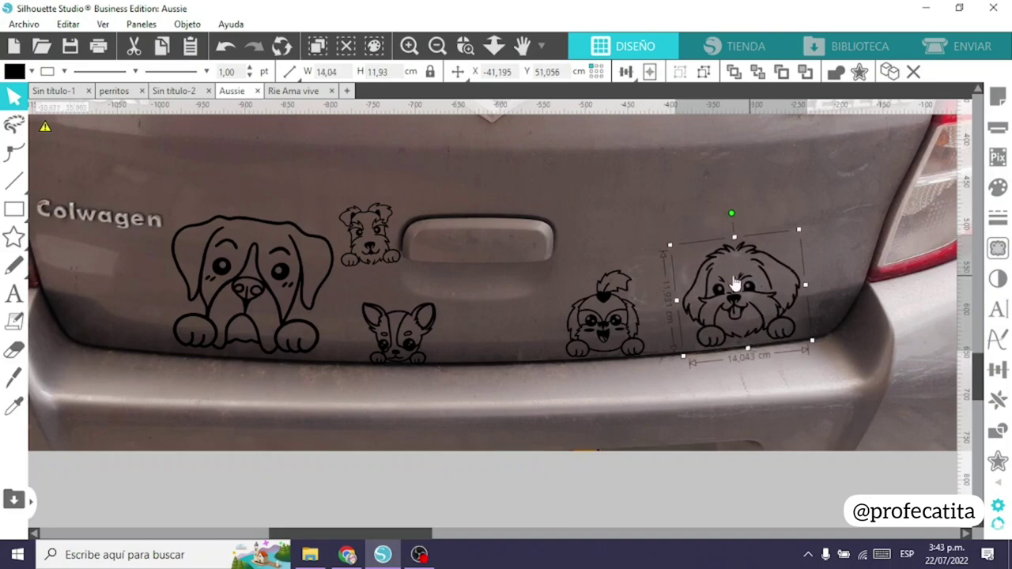
- Shift the car photo slightly right, raise the chihuahua so its paws meet the bumper edge, and review the whole composition
left_click(377, 284)
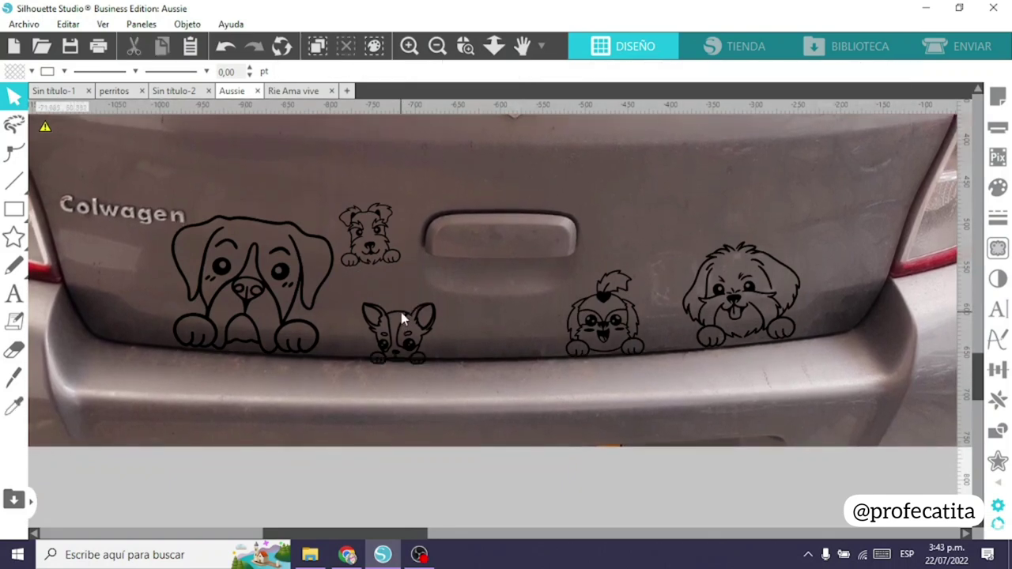
left_click_drag(403, 321, 406, 315)
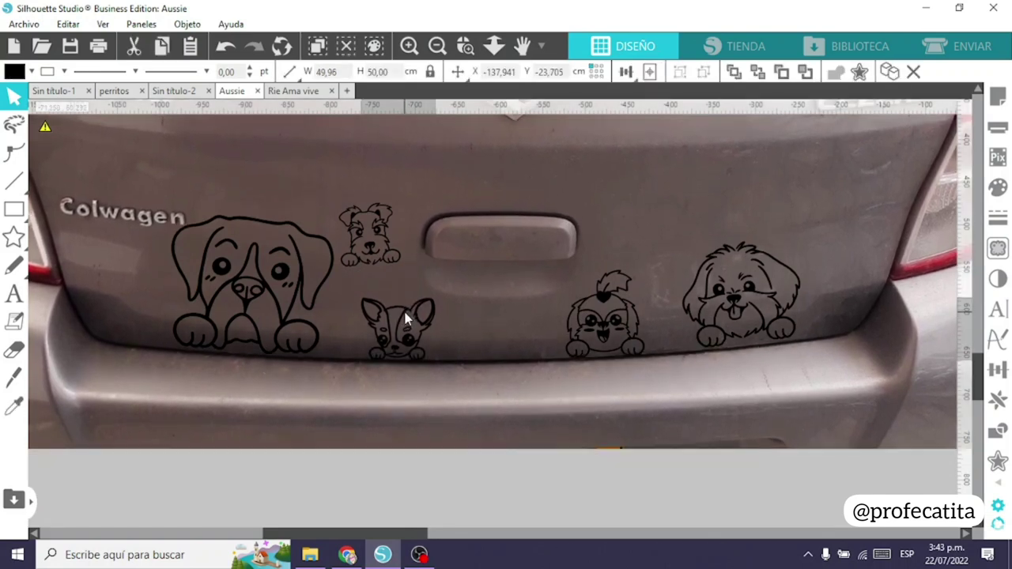
left_click(487, 176)
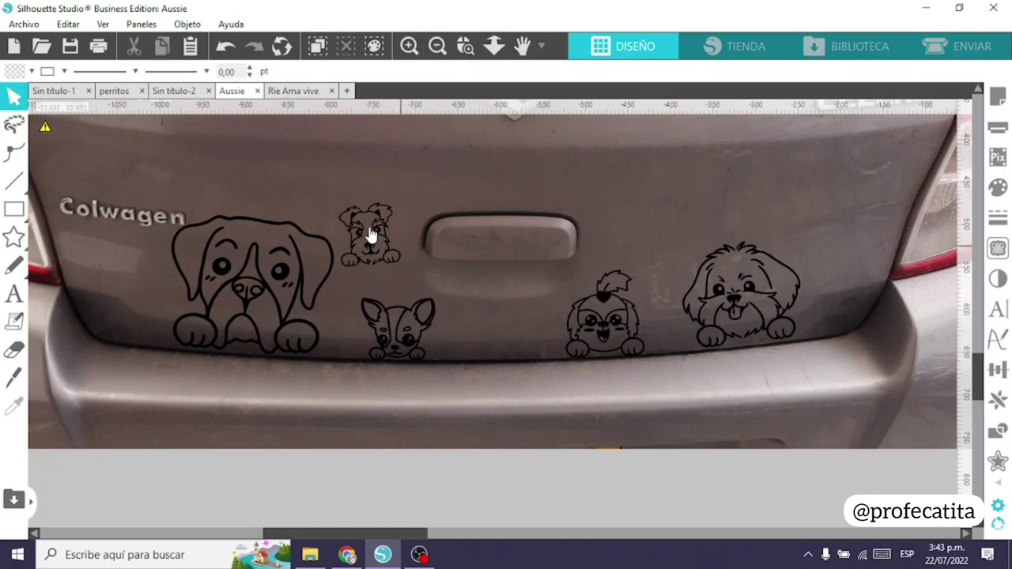
left_click(440, 46)
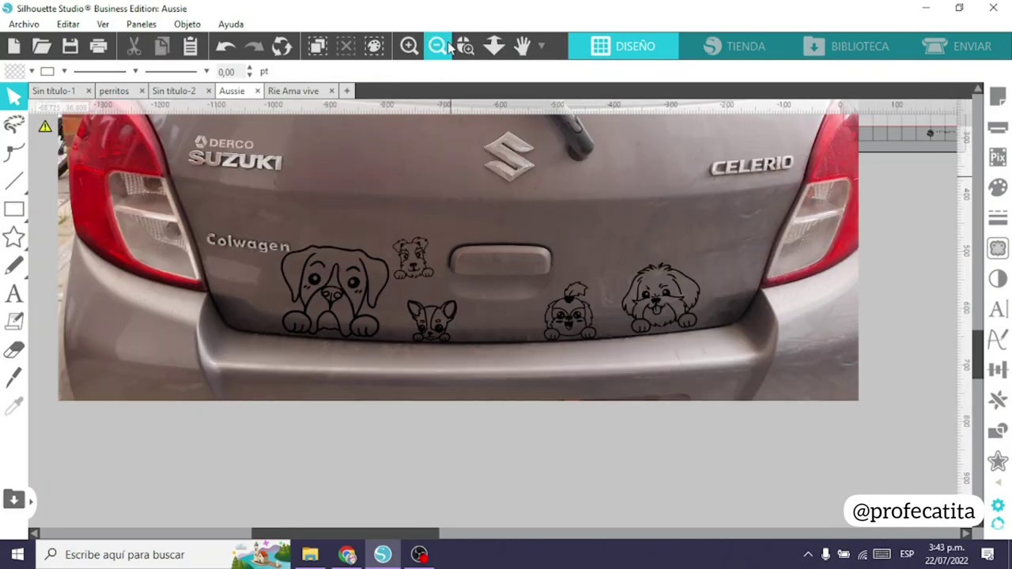
left_click(446, 45)
left_click(446, 47)
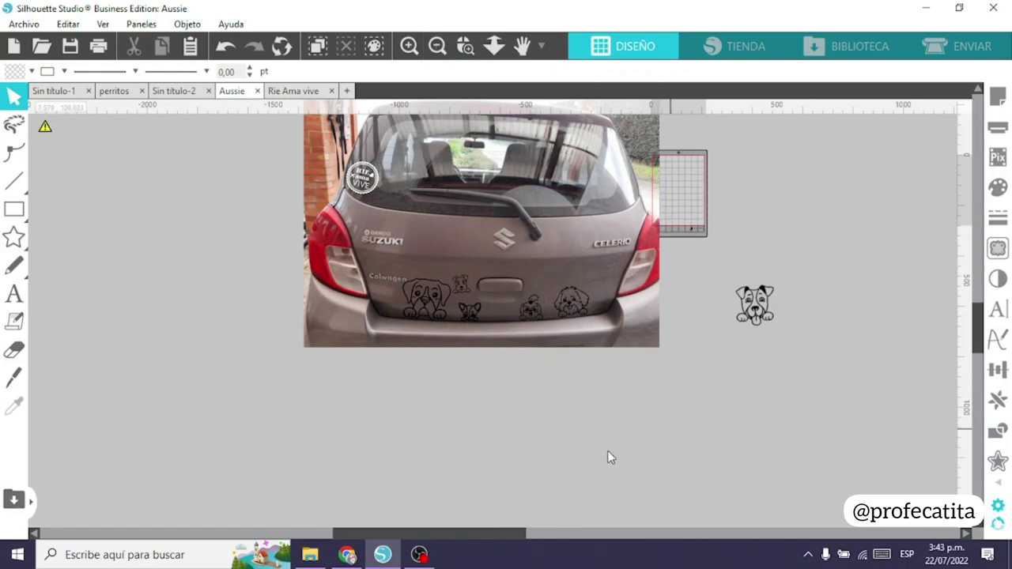
- Switch to Chrome and search Google for "camiseta" from a new browser tab
left_click(348, 554)
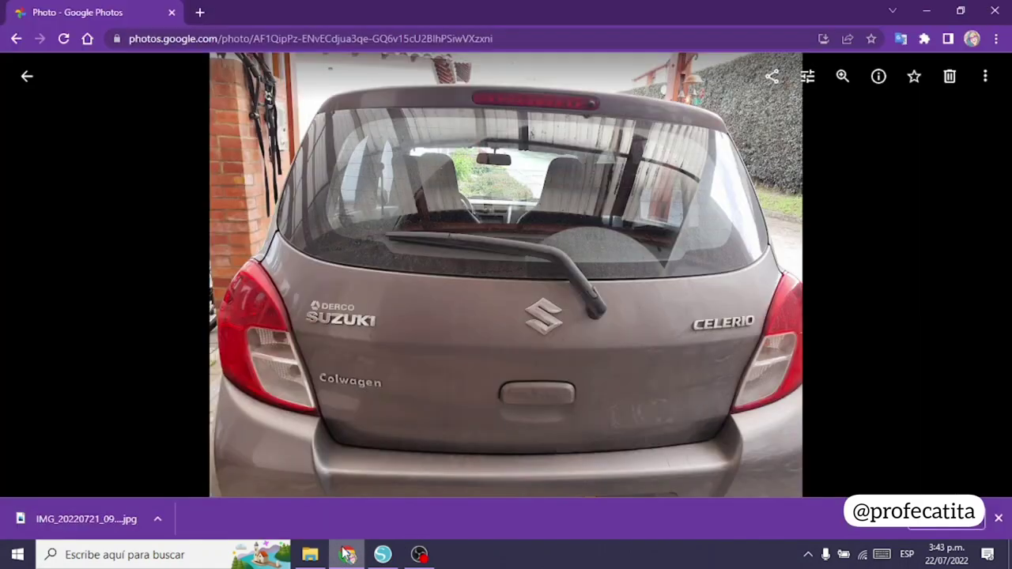
left_click(201, 13)
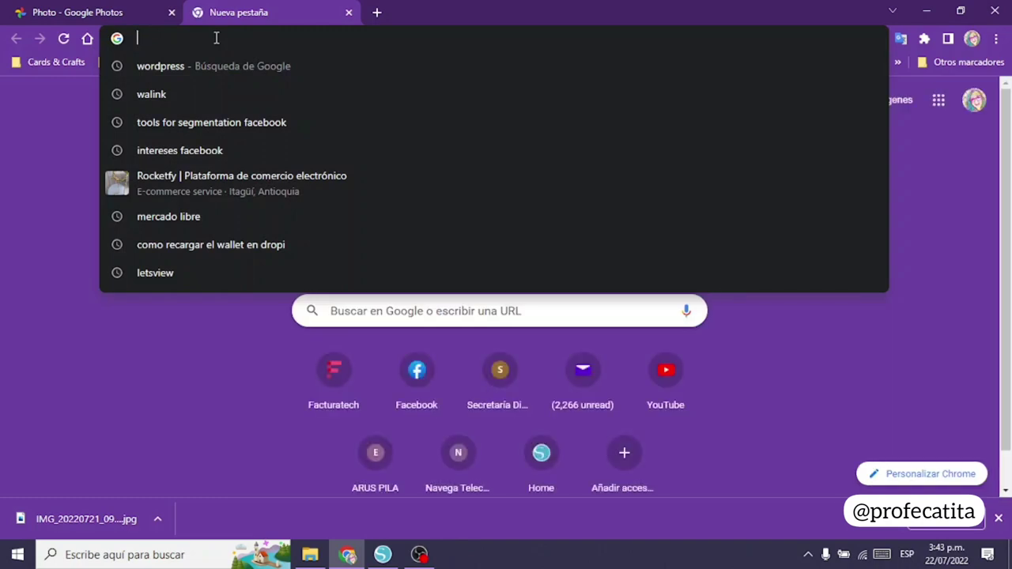
type("camiseta")
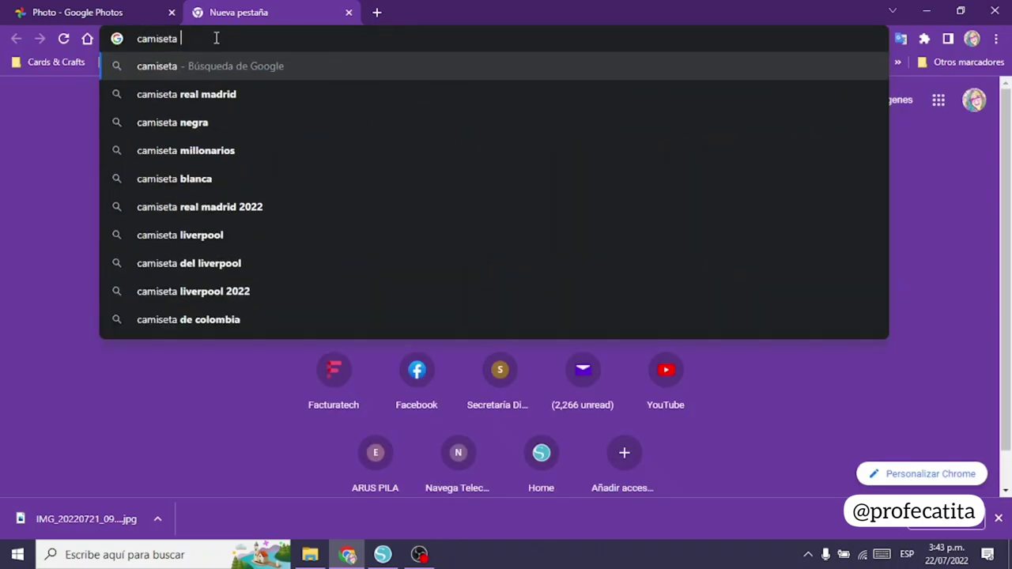
key("Return")
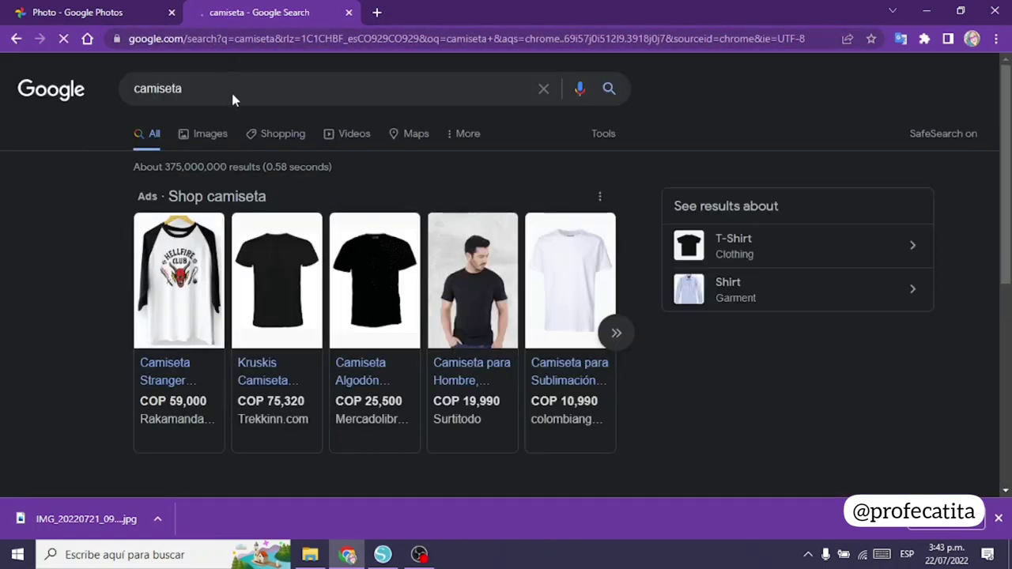
- Open the Kruskis black T-shirt listing and copy its large product image
left_click(266, 278)
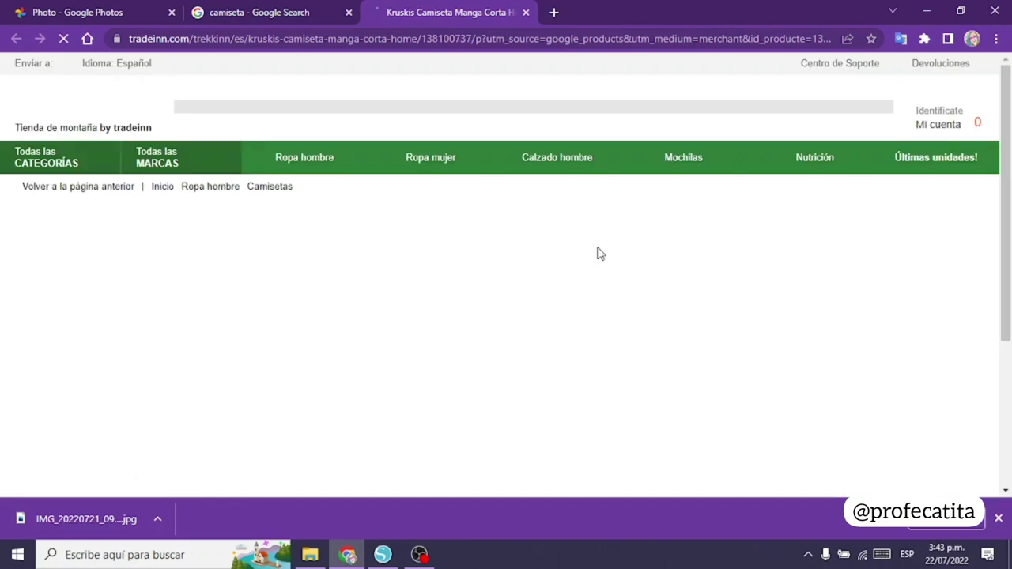
scroll(655, 348, "down", 1)
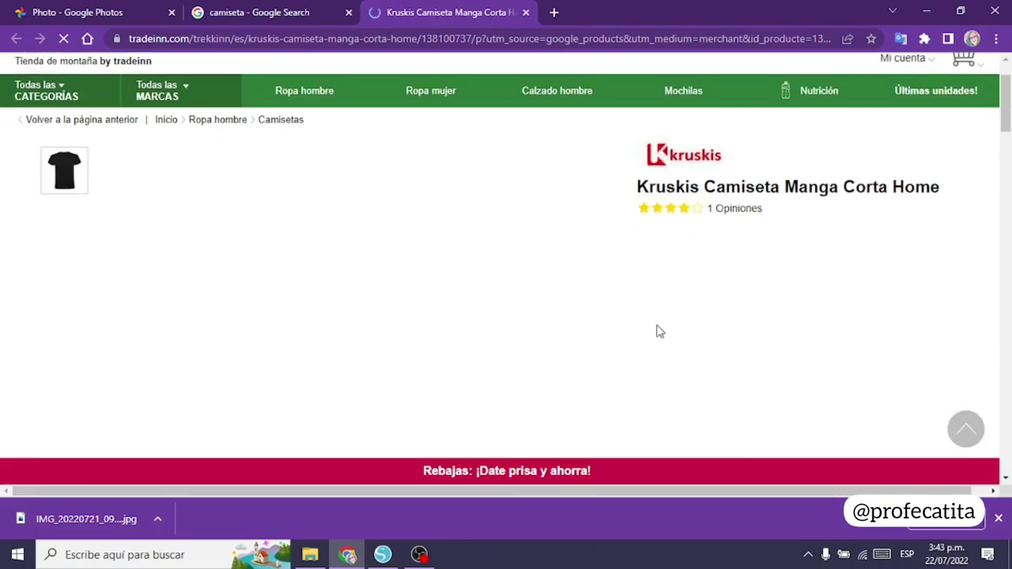
scroll(657, 332, "down", 2)
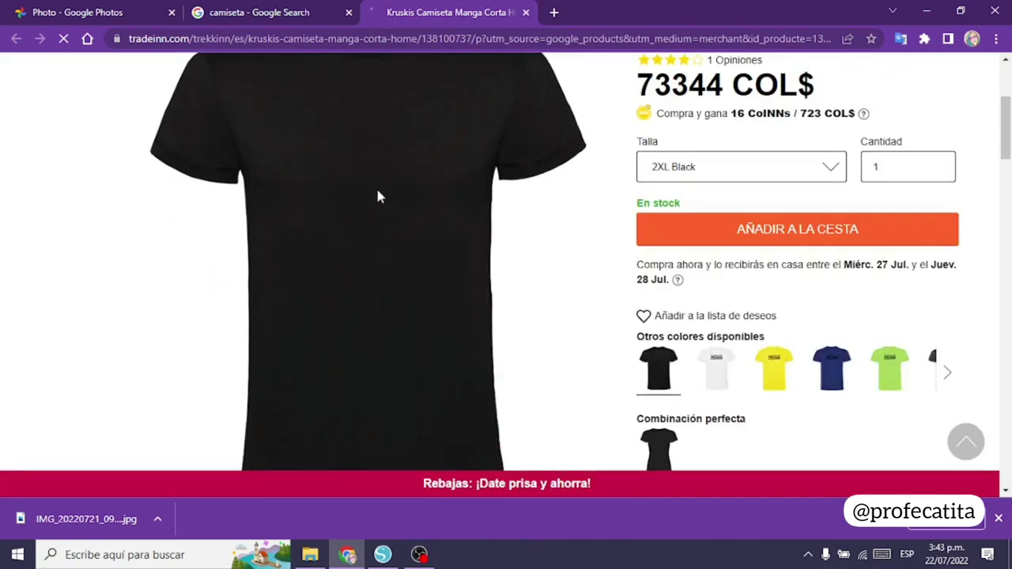
right_click(379, 196)
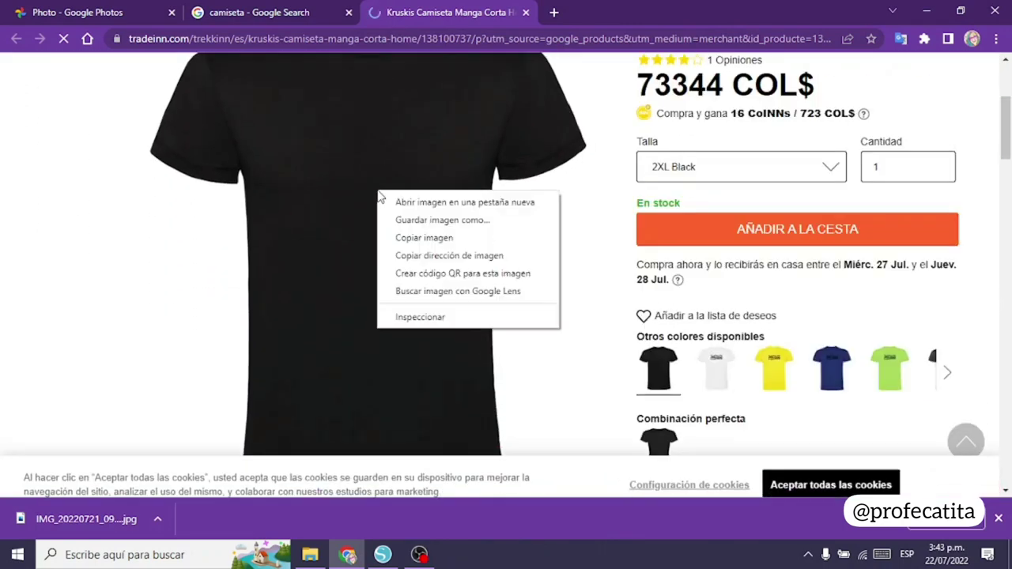
left_click(424, 237)
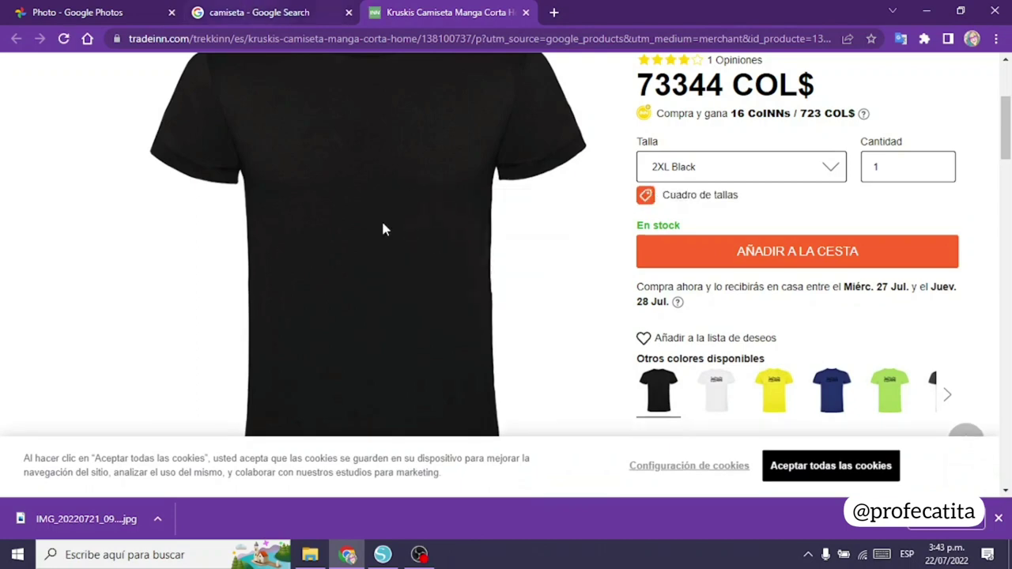
- Switch to Silhouette Studio, paste the T-shirt image and place it beyond the tongue-out dog, enlarged to about 57 cm wide
left_click(383, 555)
right_click(115, 207)
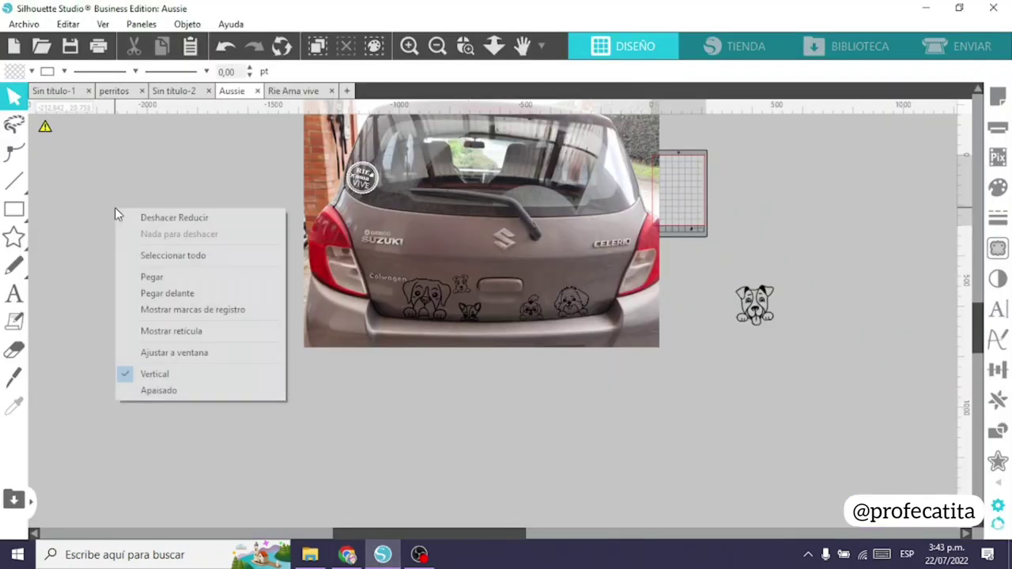
left_click(173, 281)
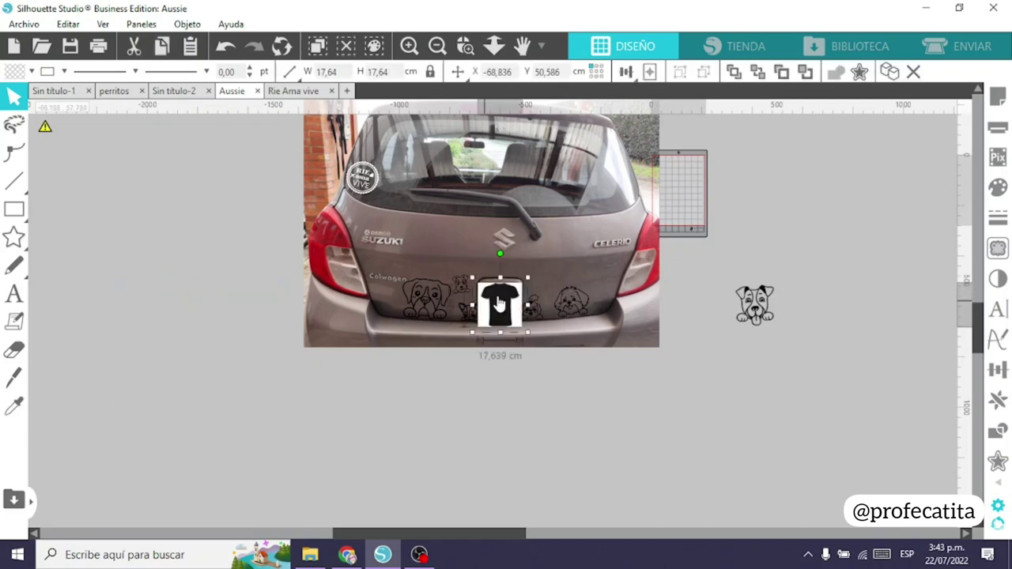
left_click_drag(499, 304, 949, 306)
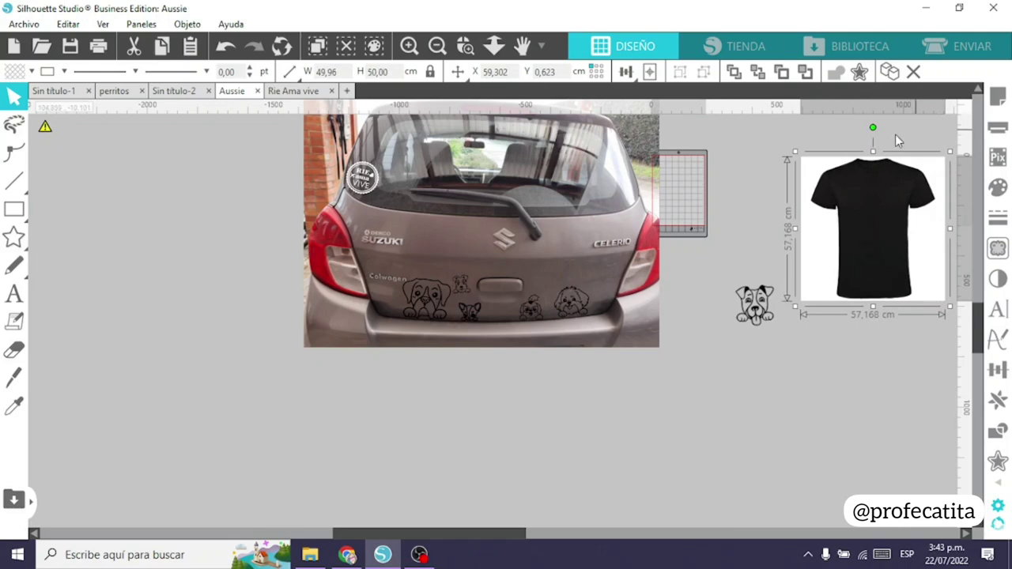
- Fill the tongue-out dog beside the car photo with white and inspect its line work up close
left_click(749, 298)
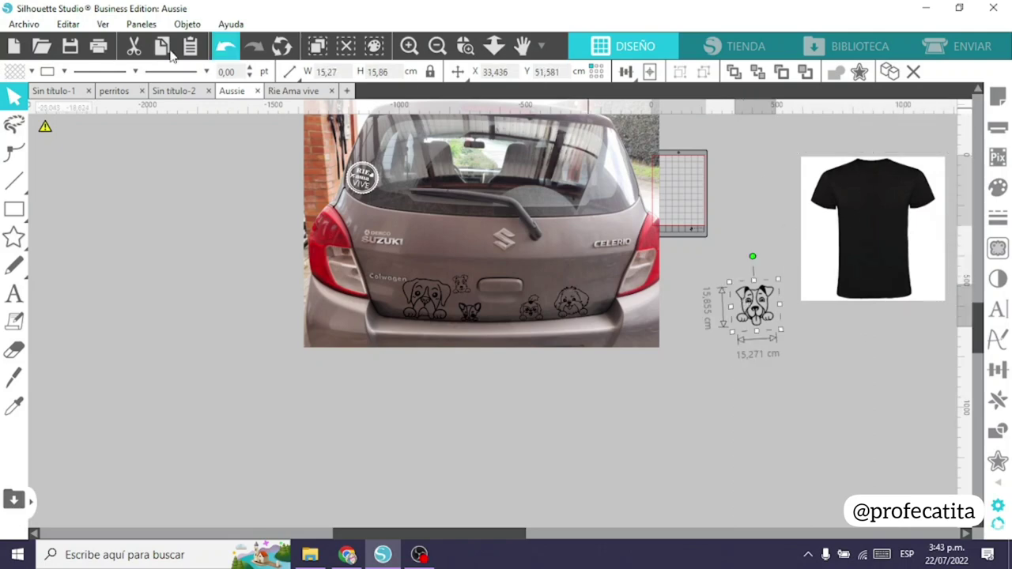
left_click(31, 73)
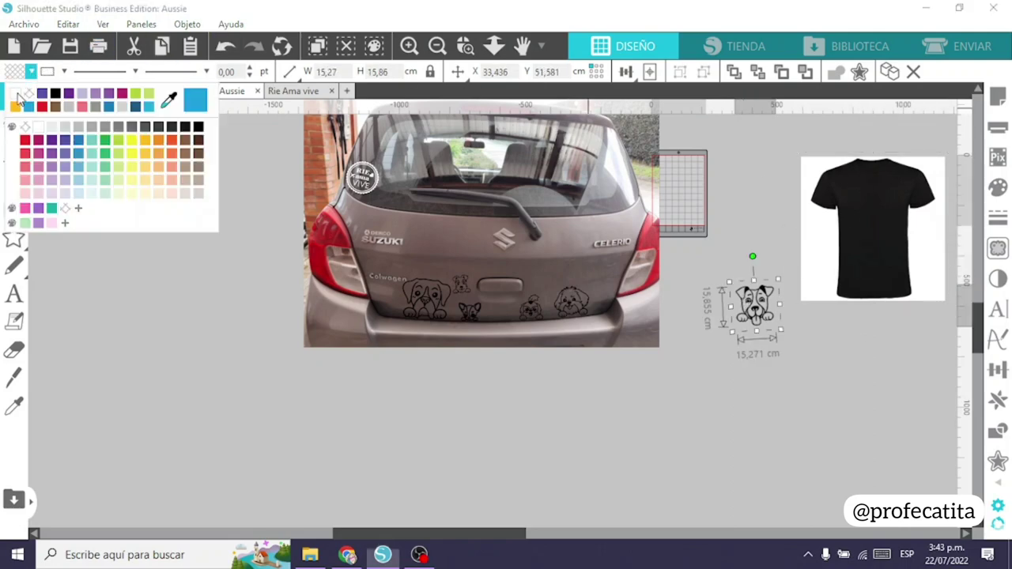
left_click(21, 99)
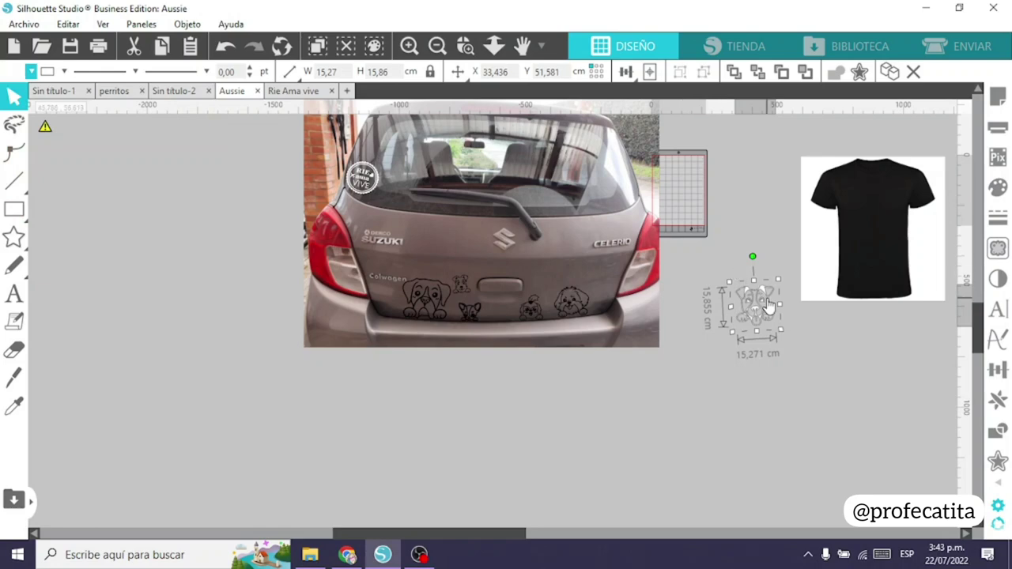
left_click_drag(768, 306, 763, 310)
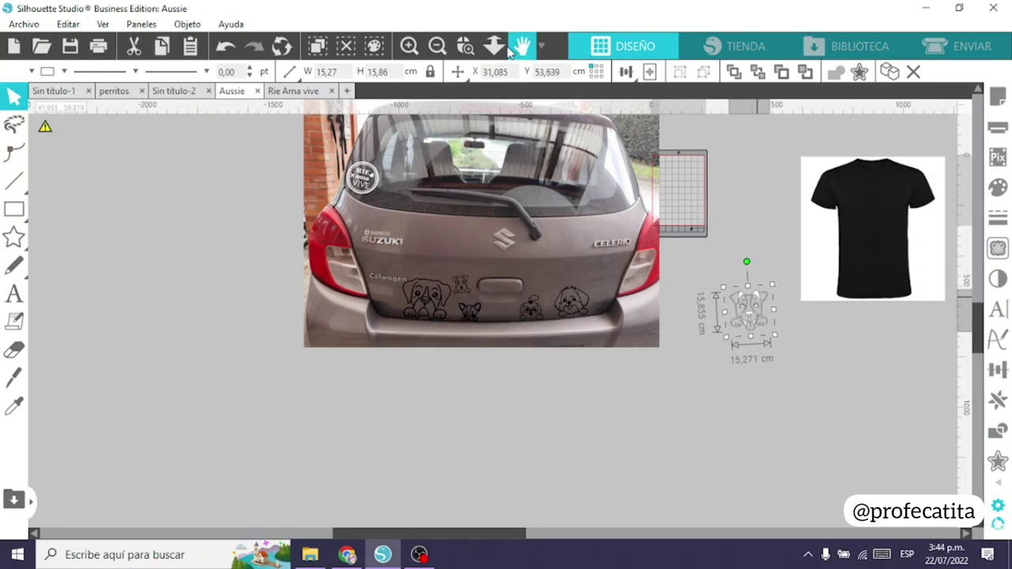
left_click(466, 49)
left_click(800, 354)
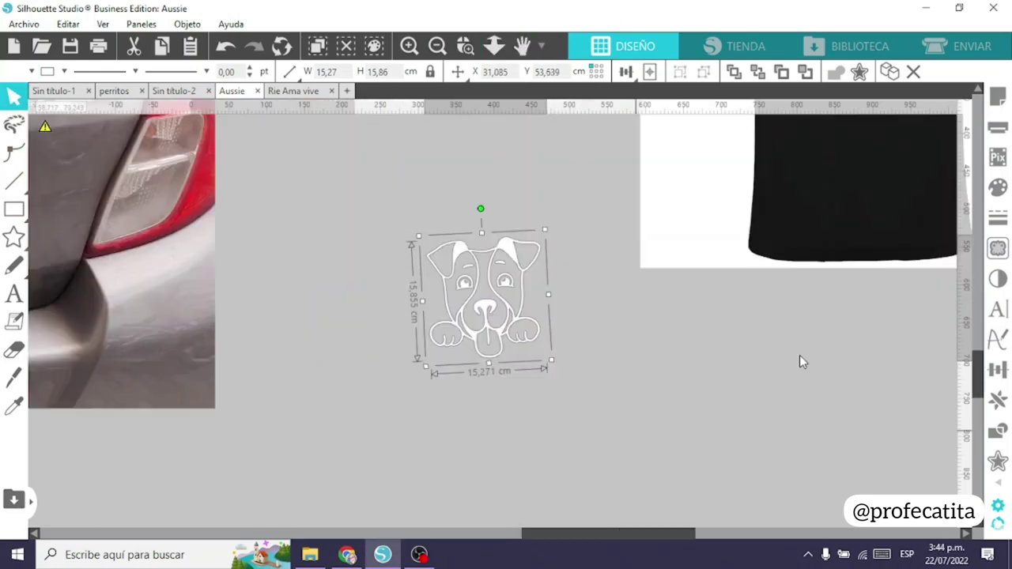
- Move the white dog slightly up in the gap between car photo and shirt and bring it to the front
left_click(437, 45)
left_click(516, 285)
scroll(585, 464, "up", 1)
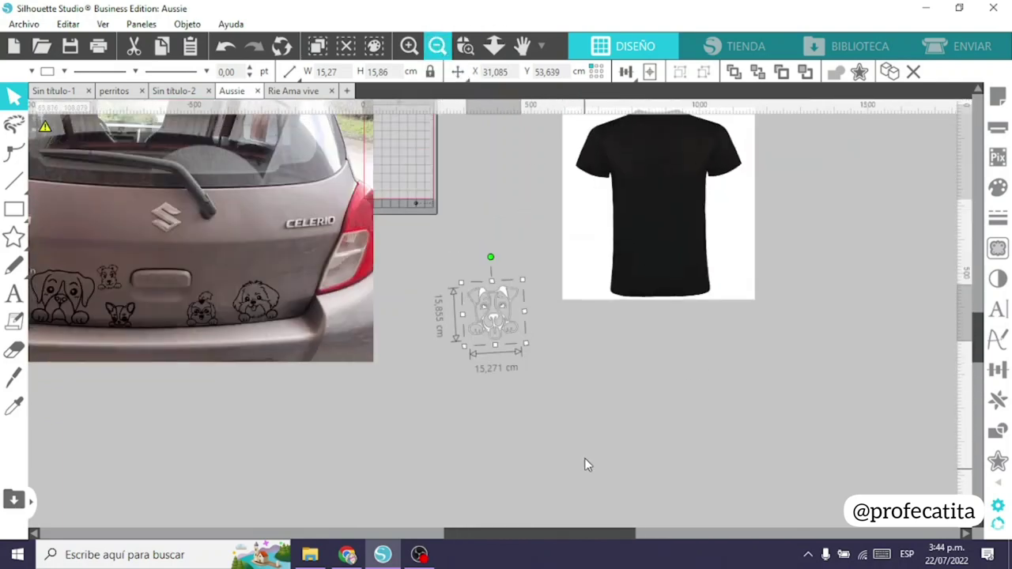
left_click_drag(498, 338, 478, 300)
right_click(478, 302)
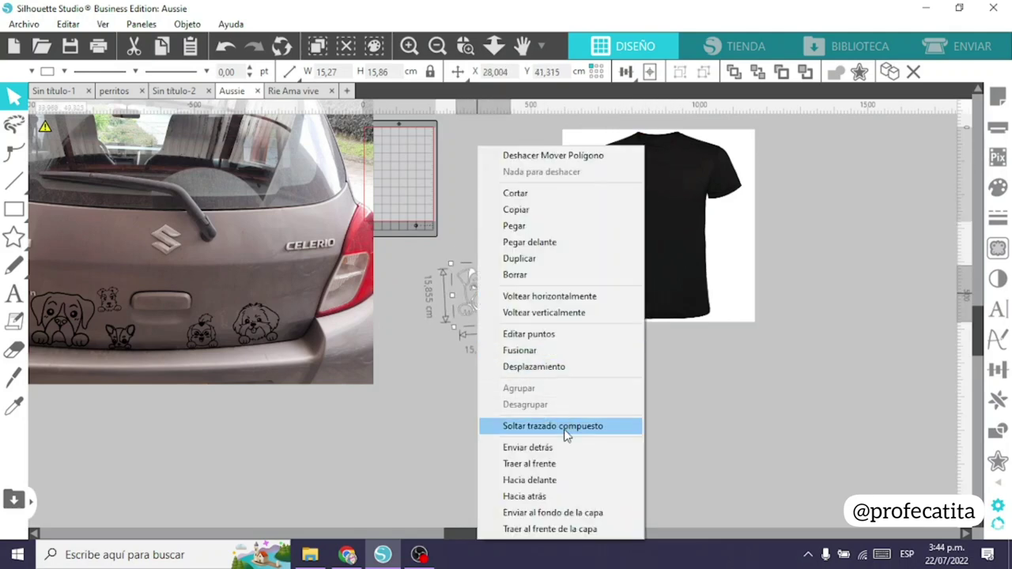
left_click(564, 463)
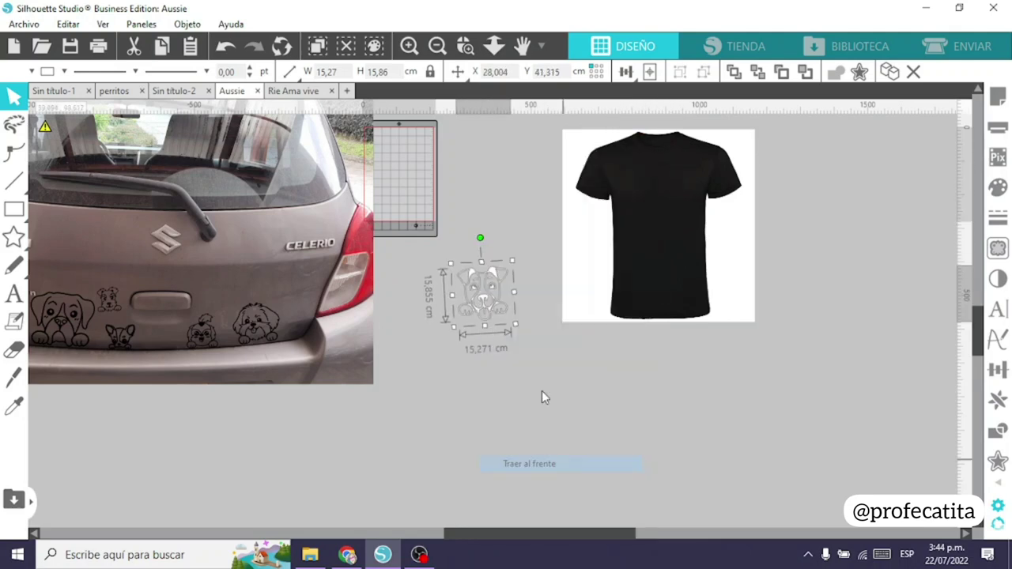
- Set the dog's line colour to white and place the dog on the chest of the black T-shirt
left_click(64, 72)
left_click(53, 101)
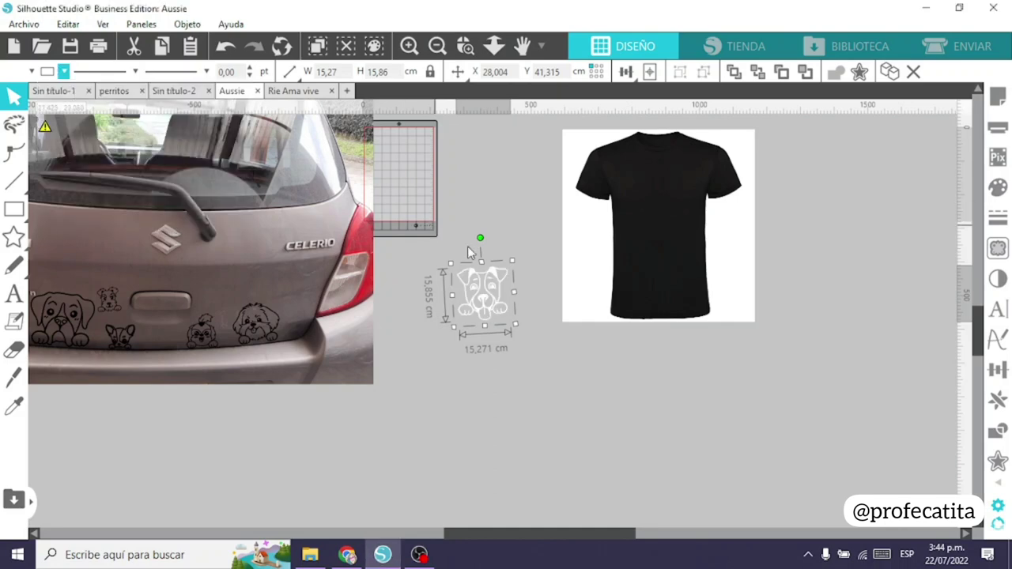
left_click_drag(486, 296, 644, 215)
mouse_move(681, 202)
left_mouse_down()
mouse_move(668, 213)
mouse_move(671, 223)
mouse_move(680, 206)
mouse_move(676, 218)
left_mouse_up()
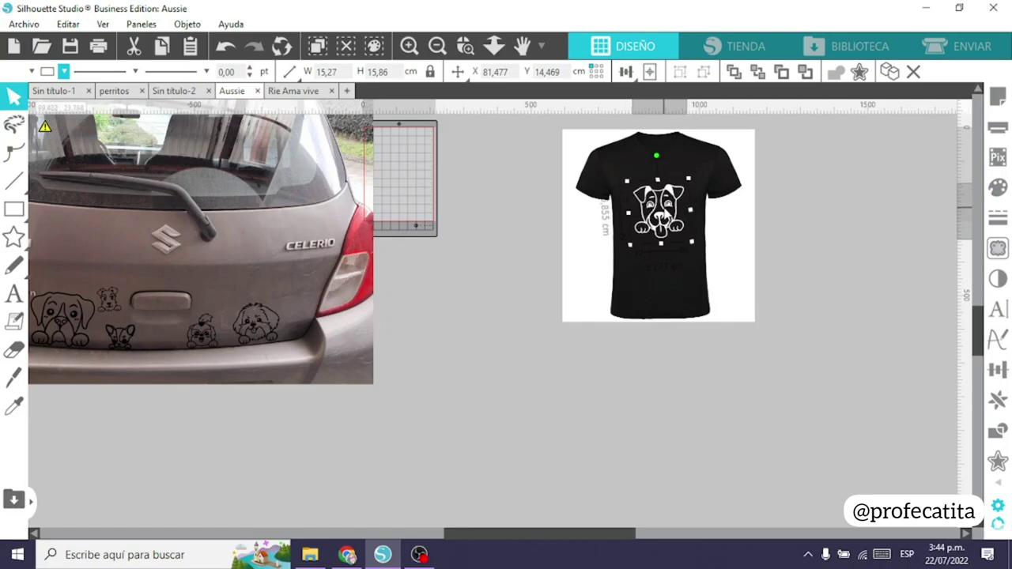
- Reposition the white dog on the T-shirt, slightly lower on the torso
left_click(795, 232)
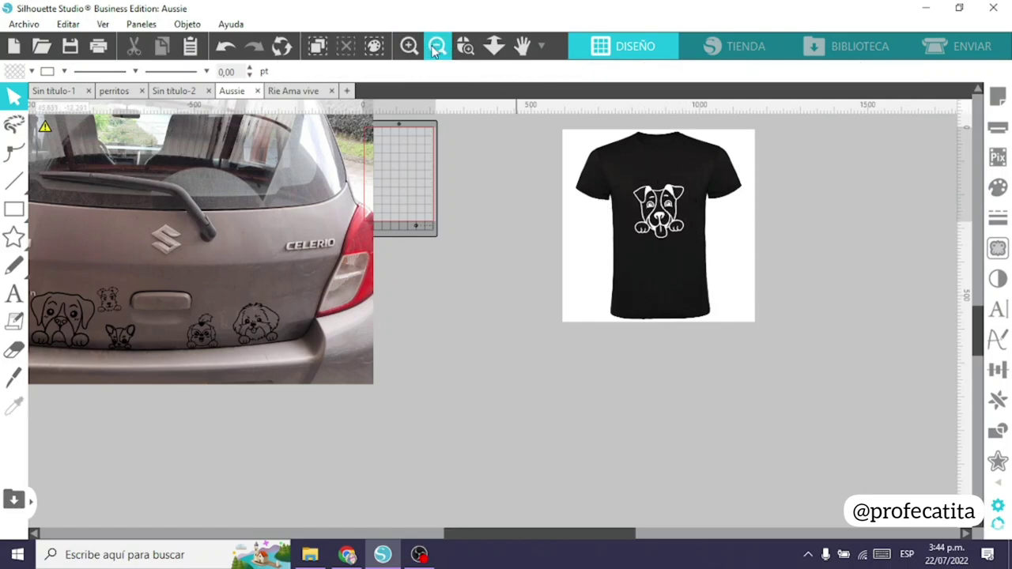
left_click(435, 48)
left_click(606, 244)
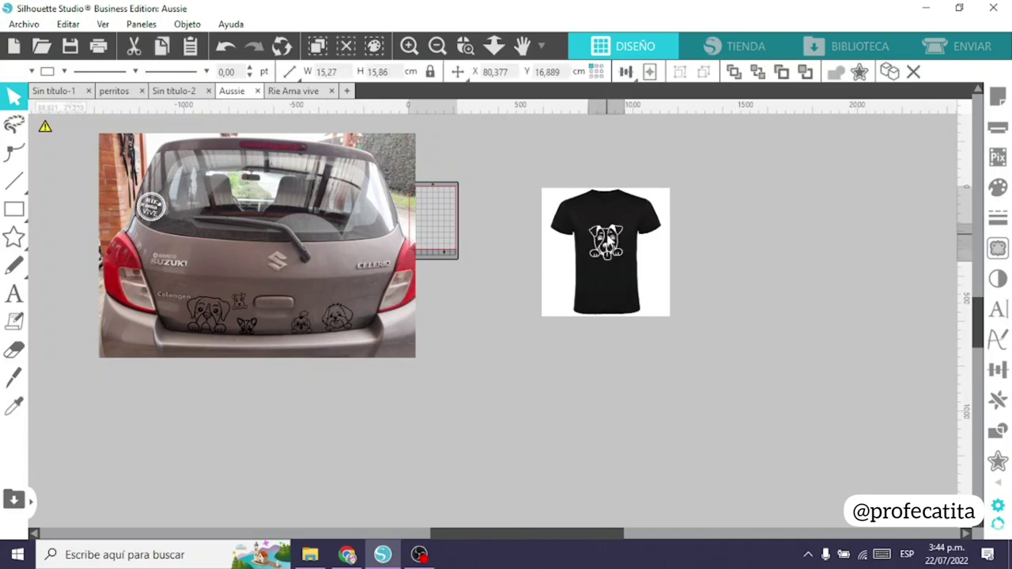
mouse_move(607, 244)
left_mouse_down()
mouse_move(427, 217)
mouse_move(602, 198)
mouse_move(608, 231)
left_mouse_up()
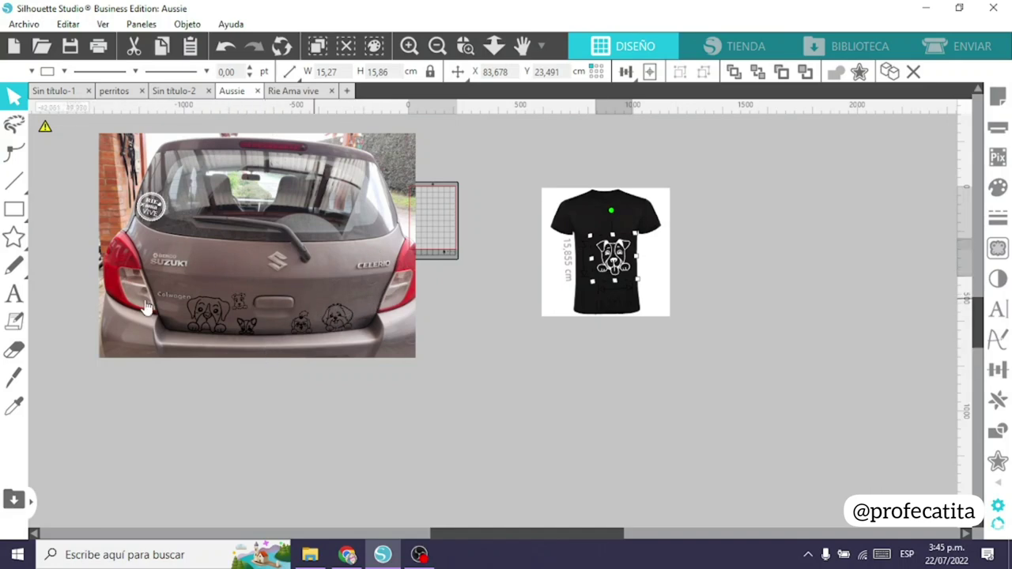
- Move the fluffy dog off the car photo and back onto the bumper edge, slightly right of its original spot
left_click(340, 322)
left_click(370, 247)
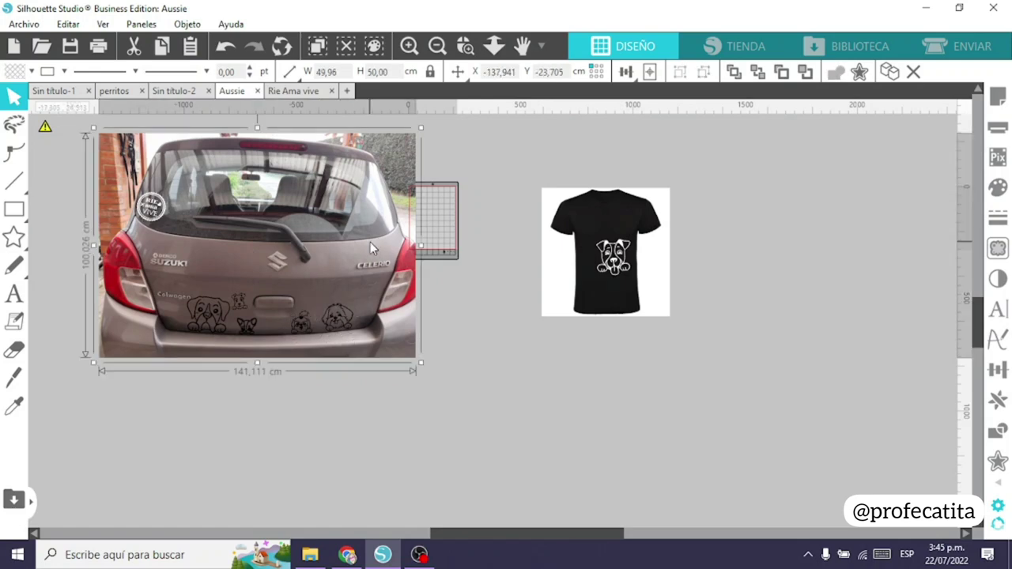
left_click(474, 329)
left_click(348, 320)
left_click(336, 323)
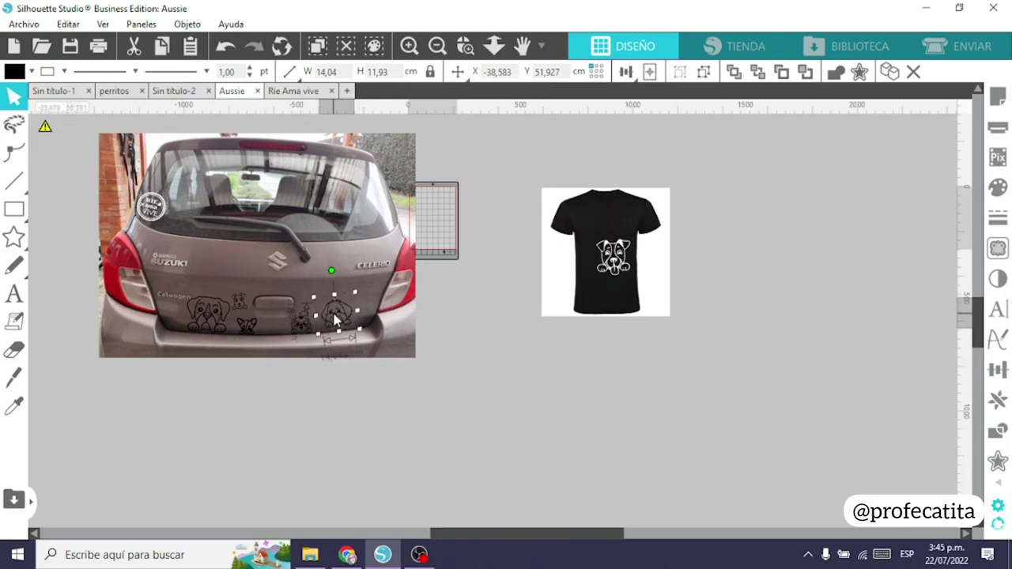
left_click_drag(336, 323, 483, 323)
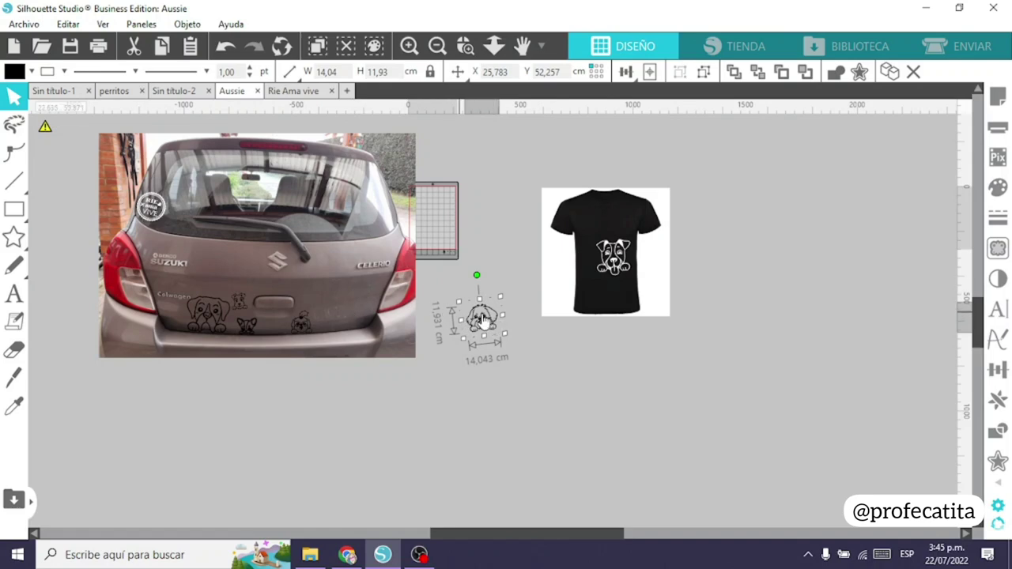
left_click_drag(484, 322, 347, 323)
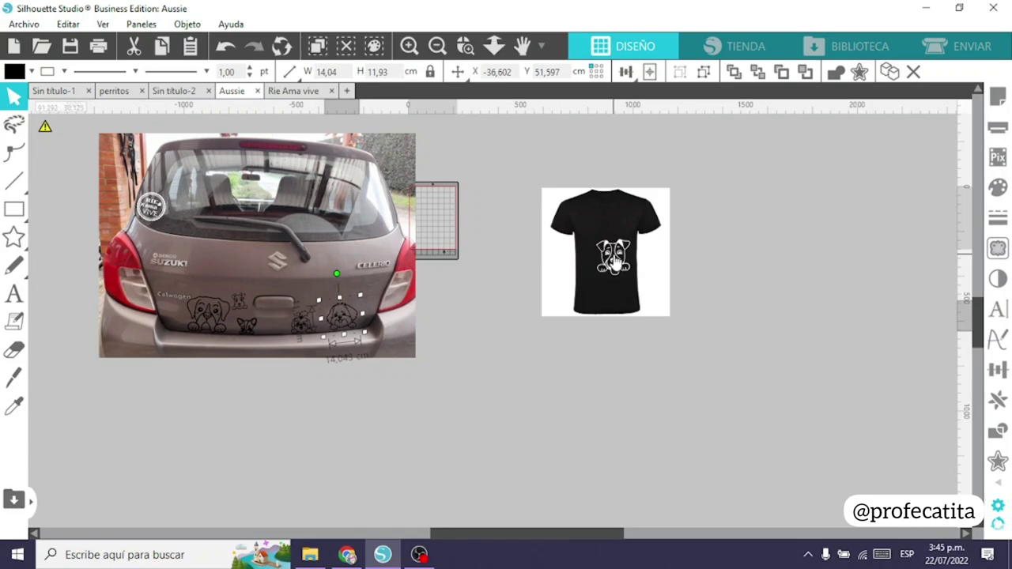
- Shift the T-shirt image slightly right and down, and raise the white dog to the centre of the chest
left_click_drag(617, 260, 623, 263)
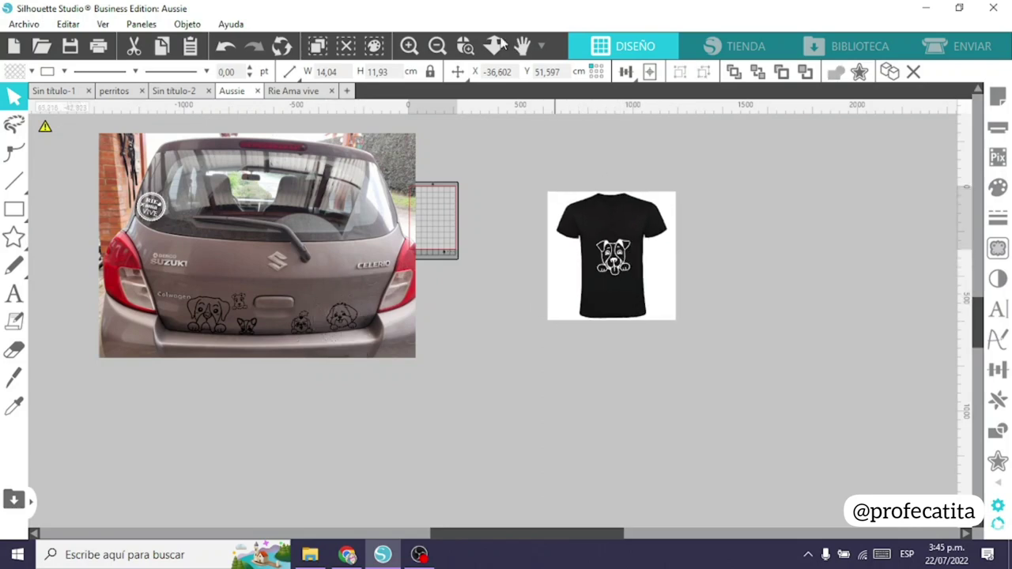
left_click(465, 46)
left_click_drag(557, 184, 673, 330)
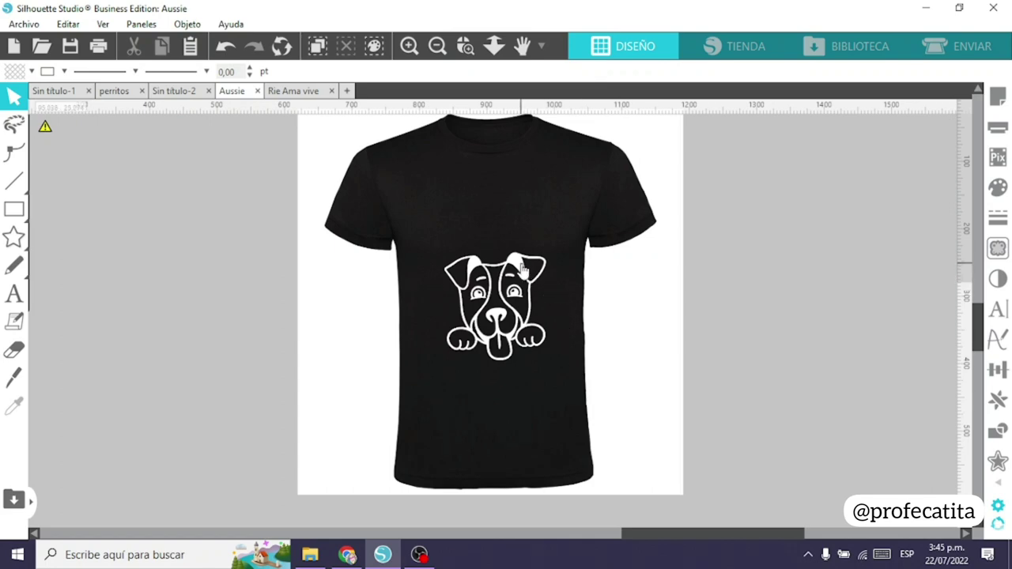
left_click_drag(521, 273, 507, 229)
left_click(512, 198)
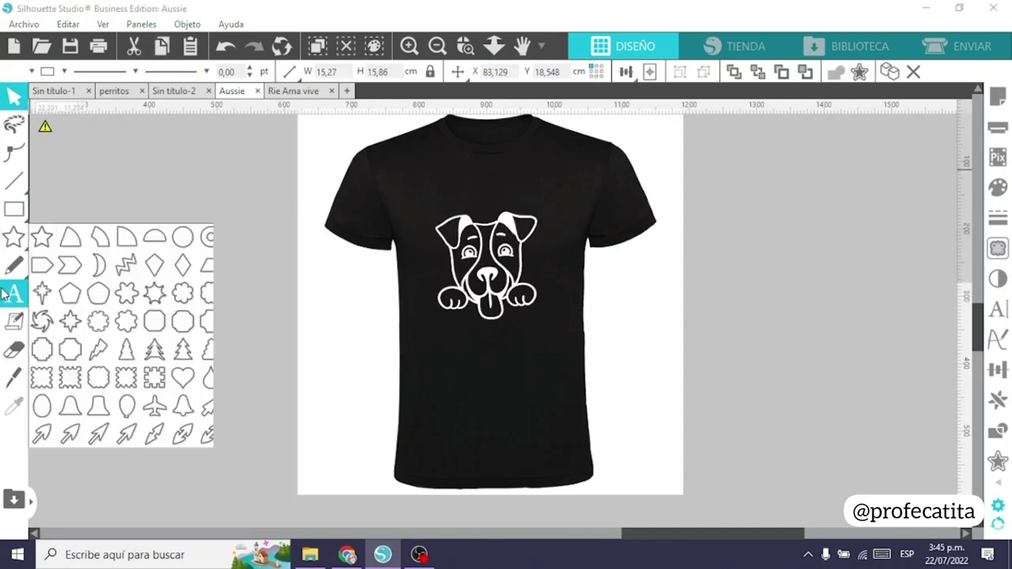
left_click(90, 264)
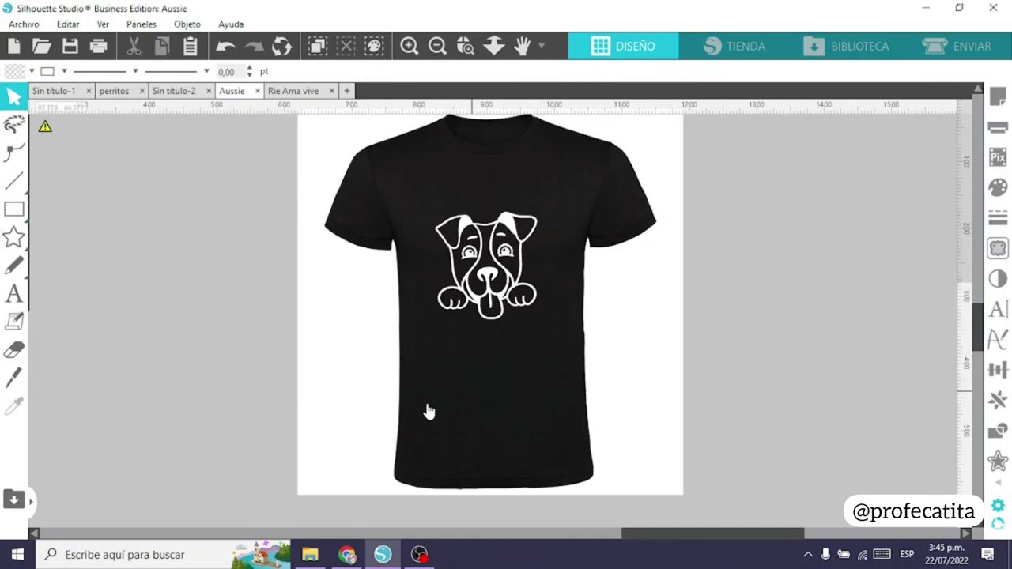
left_click(490, 229)
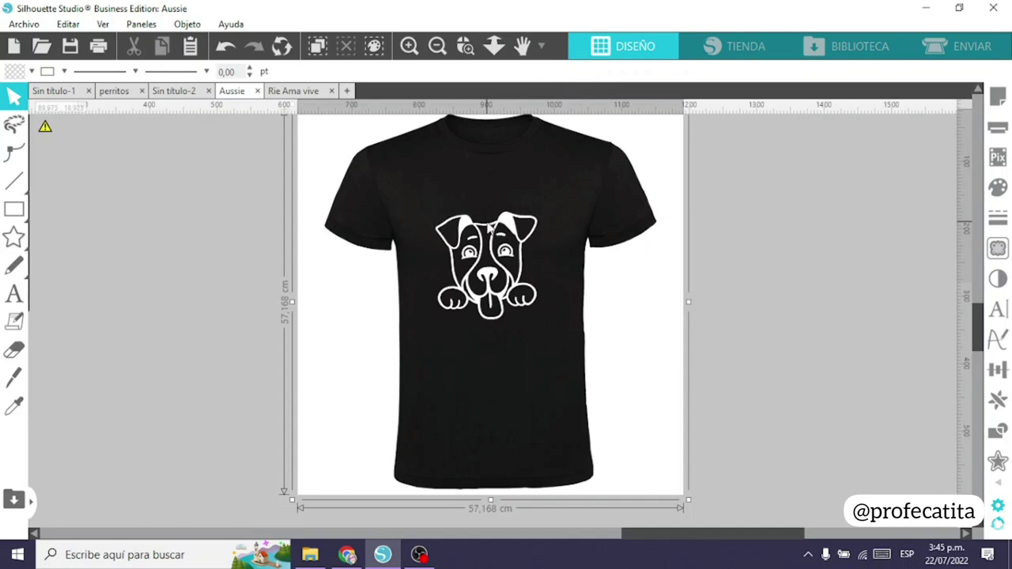
left_click(491, 236)
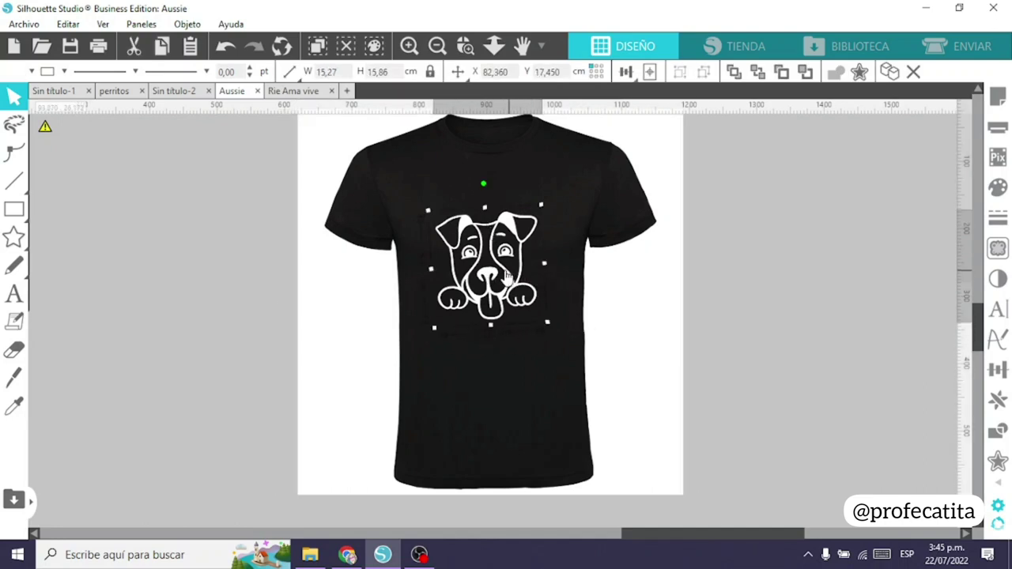
- Move the white dog off the T-shirt and back onto the chest, slightly right of its original spot
left_click_drag(520, 277, 245, 267)
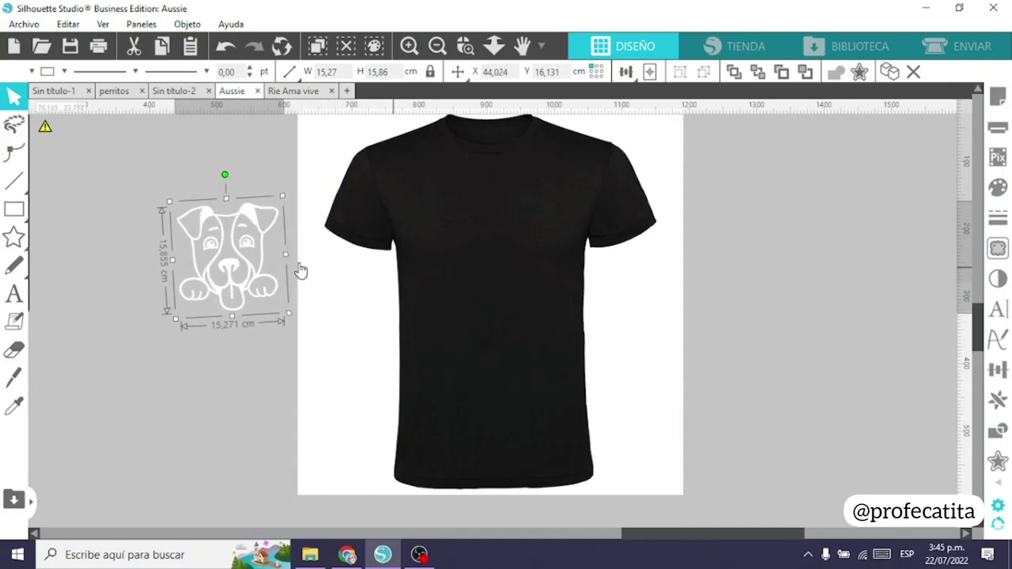
left_click_drag(233, 276, 502, 278)
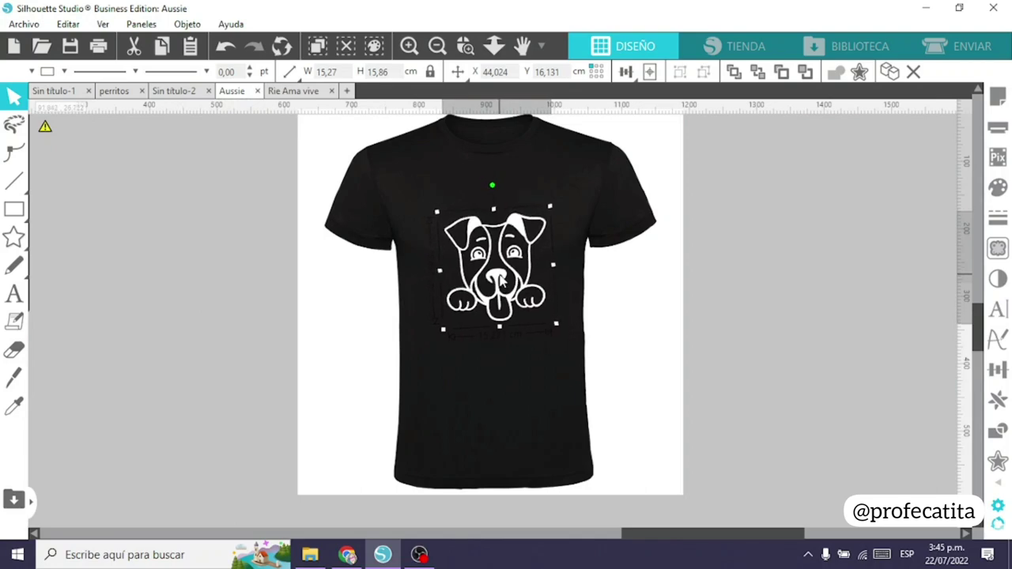
- Deselect the dog and examine the decorated car photo and the black T-shirt side by side
left_click(437, 46)
left_click(437, 46)
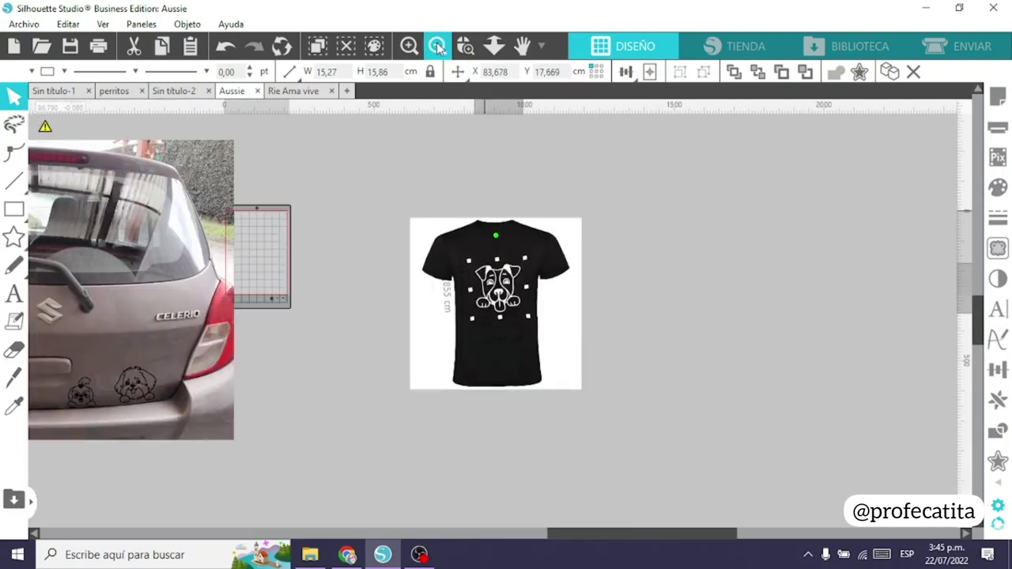
left_click(437, 46)
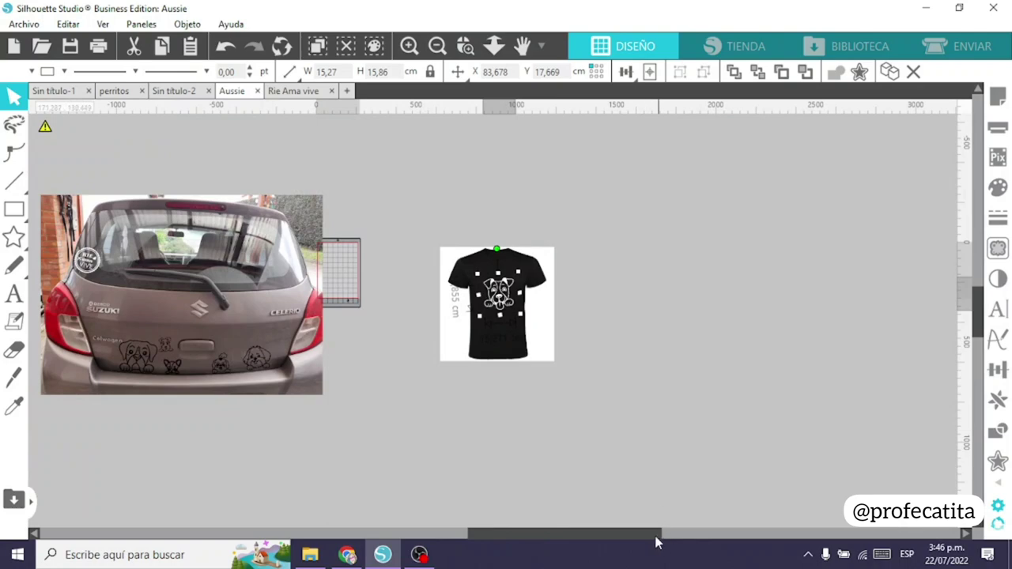
left_click_drag(655, 538, 617, 538)
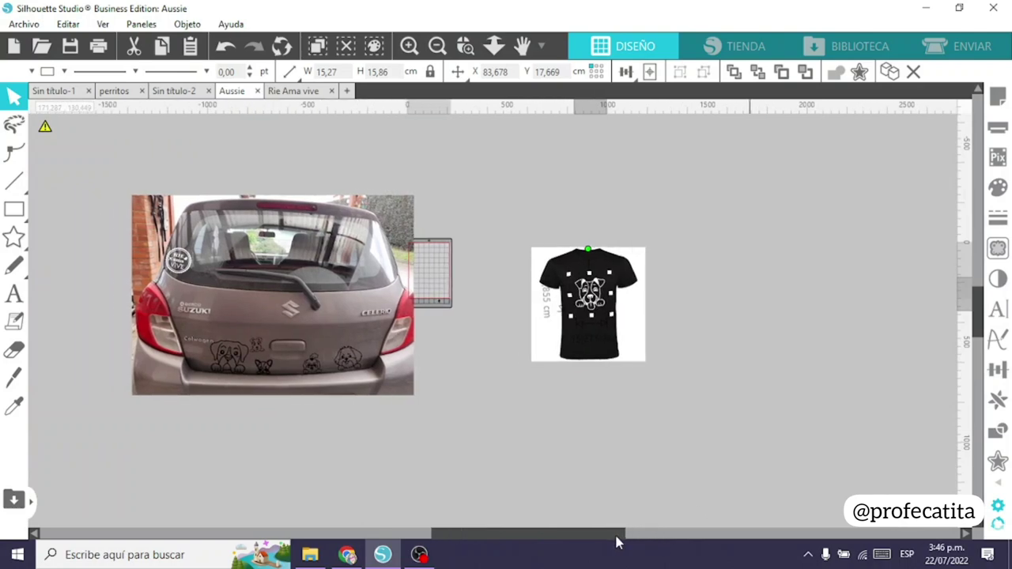
left_click(599, 437)
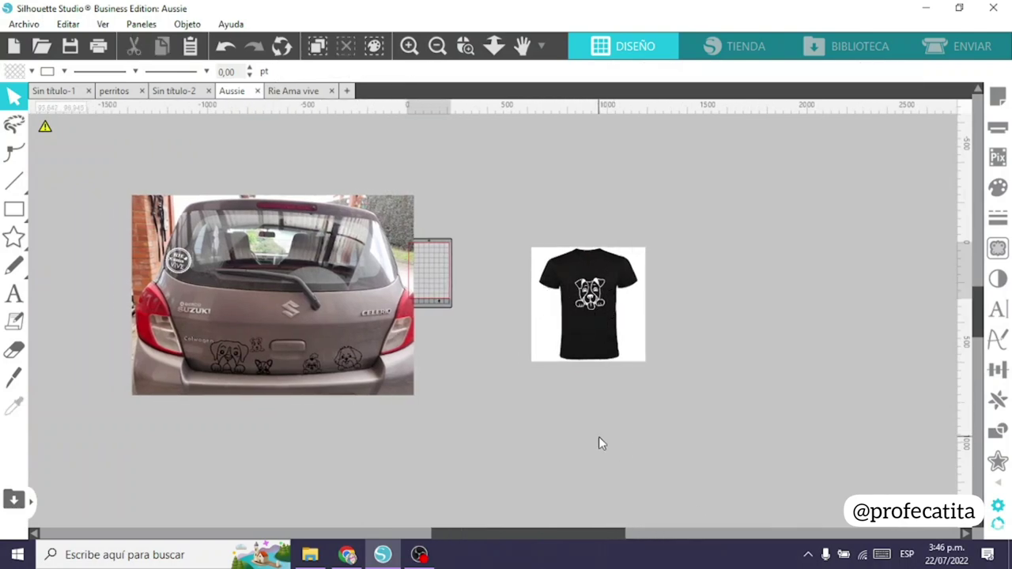